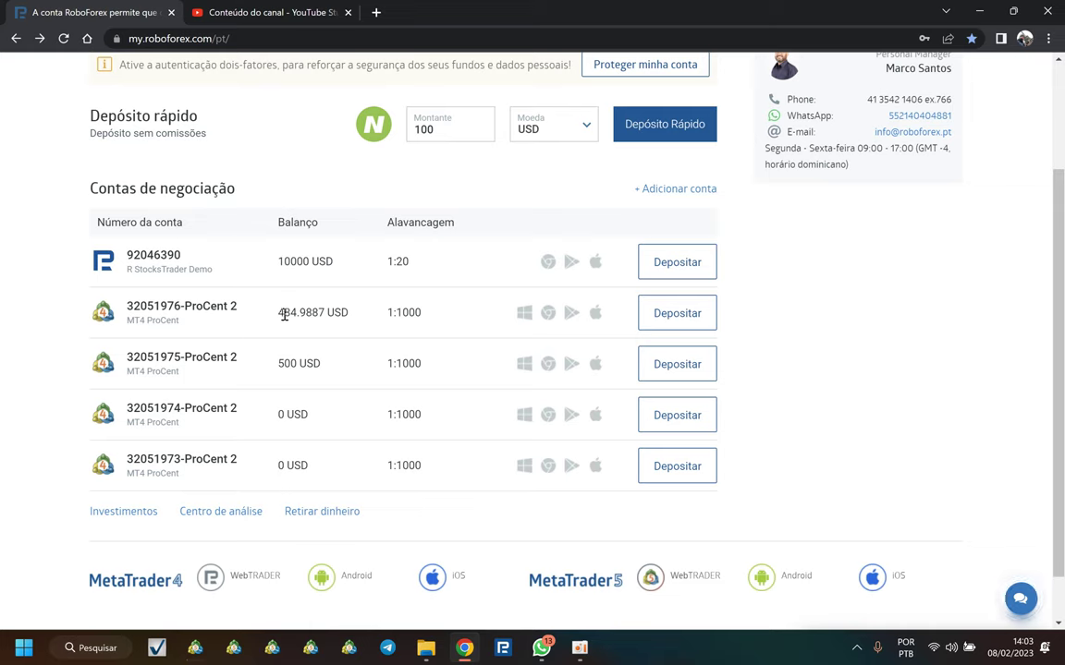
{"action": "left_click_drag", "start_coordinate": [280, 363], "coordinate": [321, 371]}
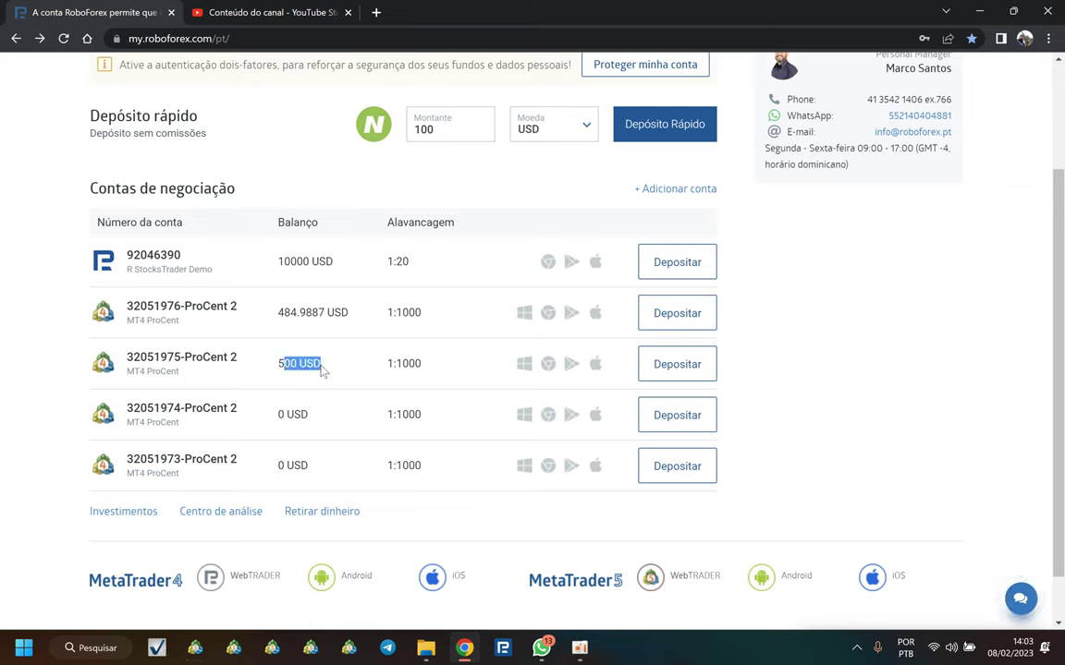
{"action": "left_click", "coordinate": [295, 411]}
{"action": "triple_click", "coordinate": [283, 416]}
{"action": "left_click_drag", "start_coordinate": [283, 462], "coordinate": [325, 471]}
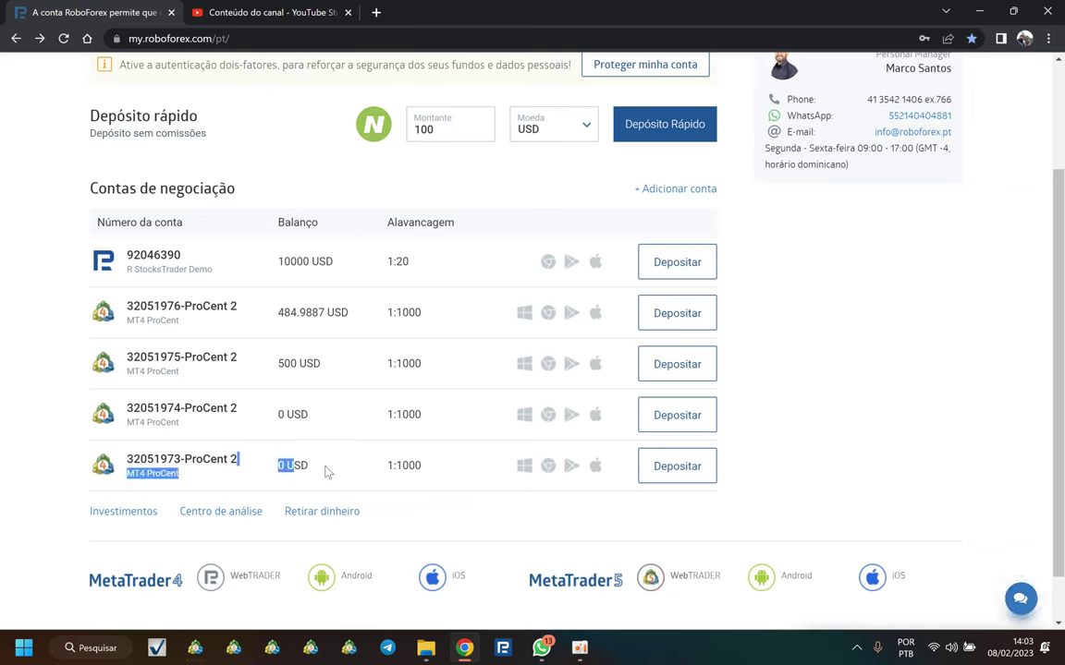
{"action": "left_click", "coordinate": [324, 470]}
{"action": "left_click_drag", "start_coordinate": [279, 313], "coordinate": [303, 313]}
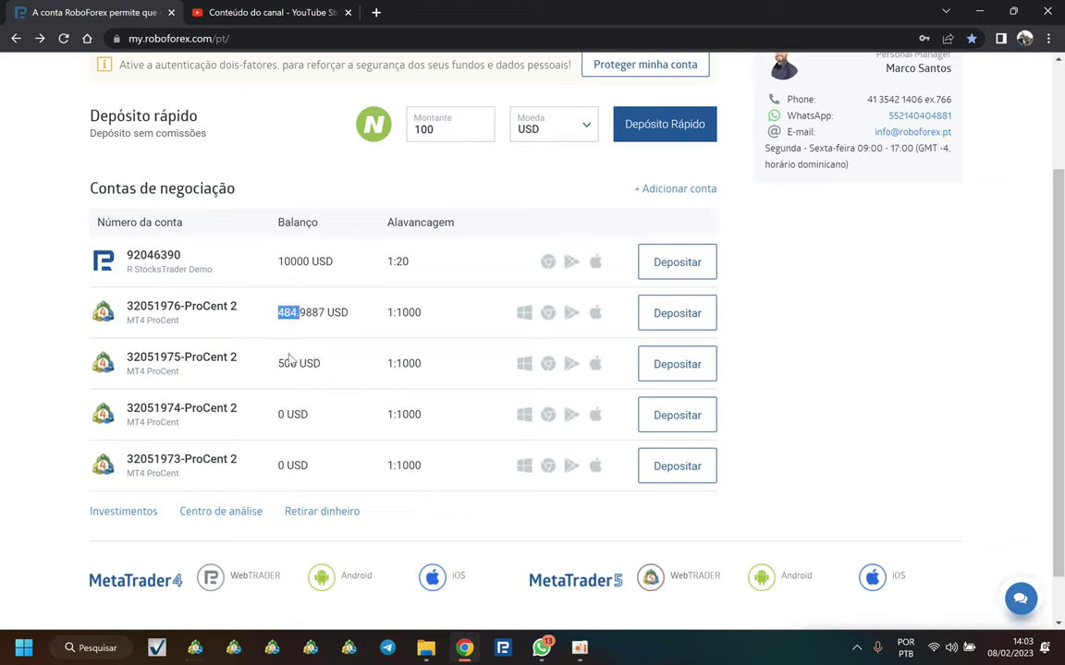
{"action": "left_click_drag", "start_coordinate": [278, 364], "coordinate": [307, 363]}
{"action": "left_click", "coordinate": [281, 348]}
{"action": "left_click_drag", "start_coordinate": [279, 313], "coordinate": [295, 313]}
{"action": "double_click", "coordinate": [282, 362]}
{"action": "scroll", "coordinate": [453, 395], "scroll_direction": "up", "scroll_amount": 3}
{"action": "scroll", "coordinate": [350, 419], "scroll_direction": "down", "scroll_amount": 1}
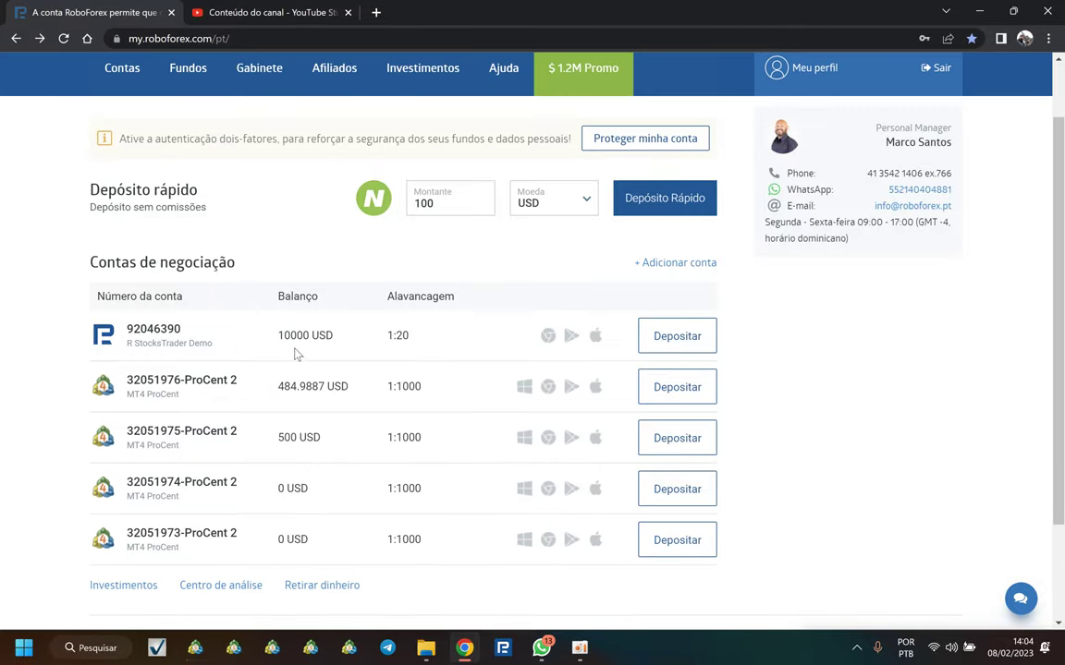
{"action": "left_click_drag", "start_coordinate": [275, 386], "coordinate": [321, 438]}
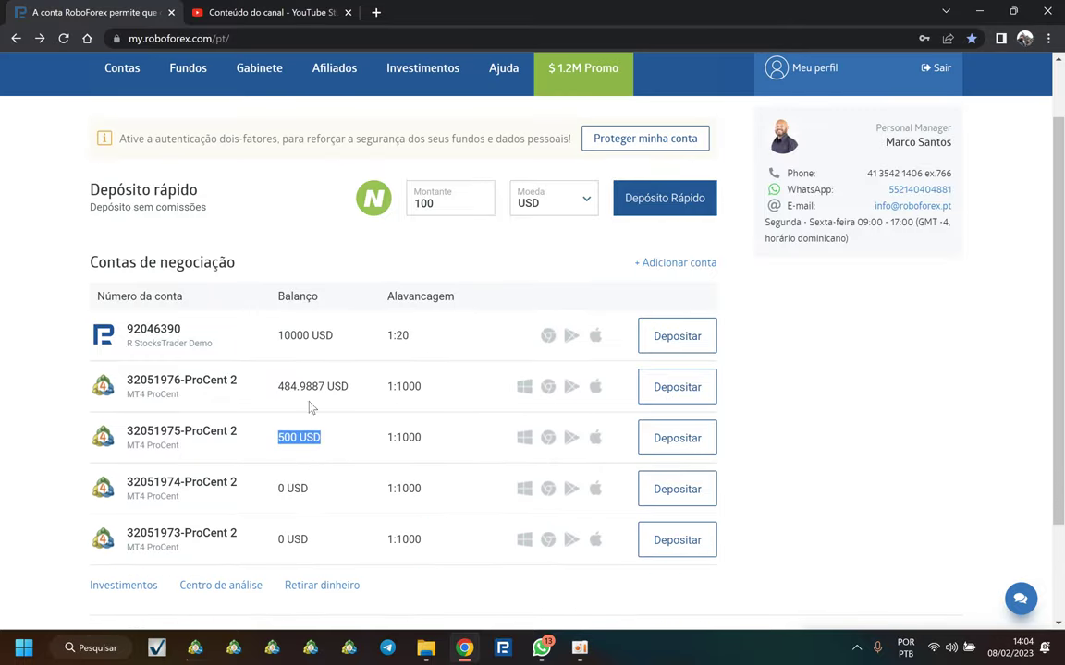
{"action": "left_click_drag", "start_coordinate": [279, 387], "coordinate": [307, 387]}
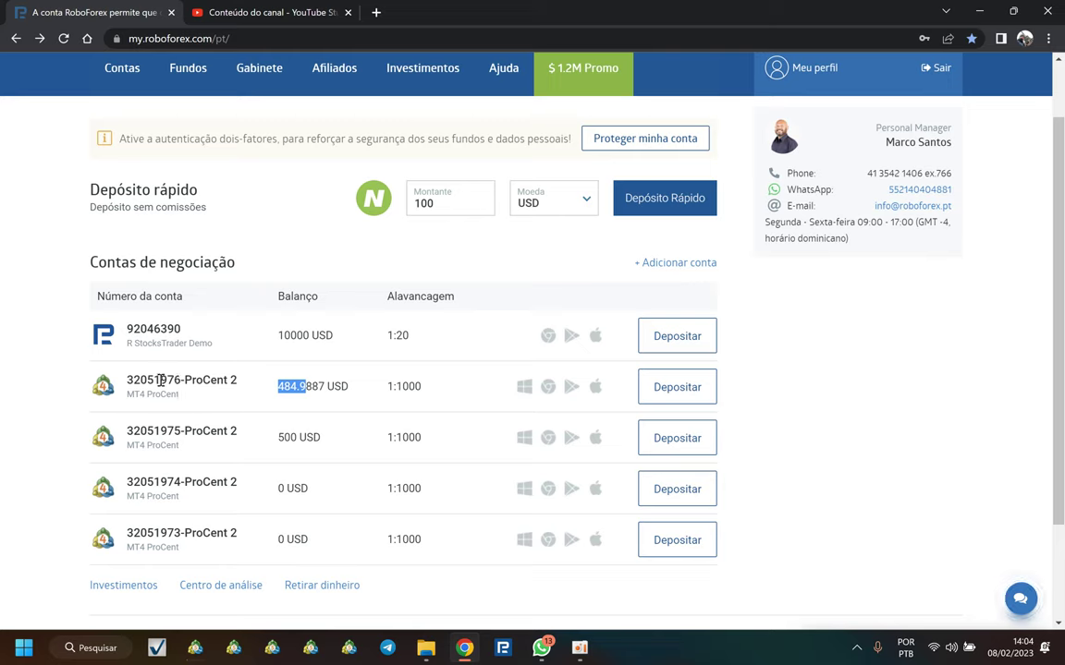
{"action": "left_click_drag", "start_coordinate": [160, 379], "coordinate": [176, 380]}
{"action": "left_click_drag", "start_coordinate": [160, 431], "coordinate": [182, 431]}
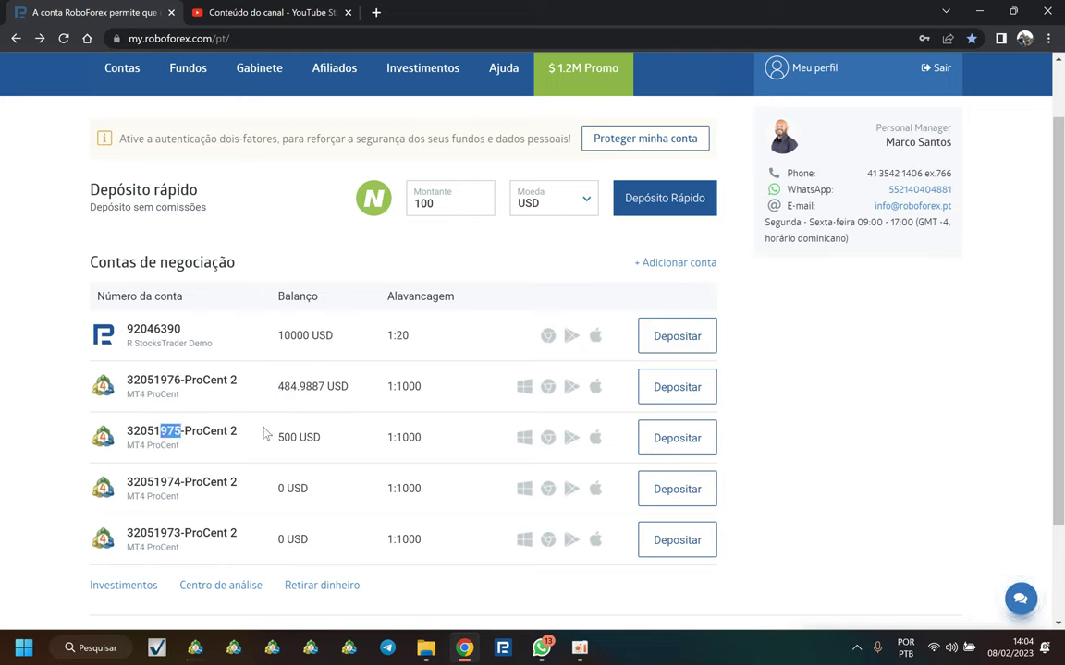
{"action": "left_click", "coordinate": [416, 435]}
{"action": "left_click", "coordinate": [807, 72]}
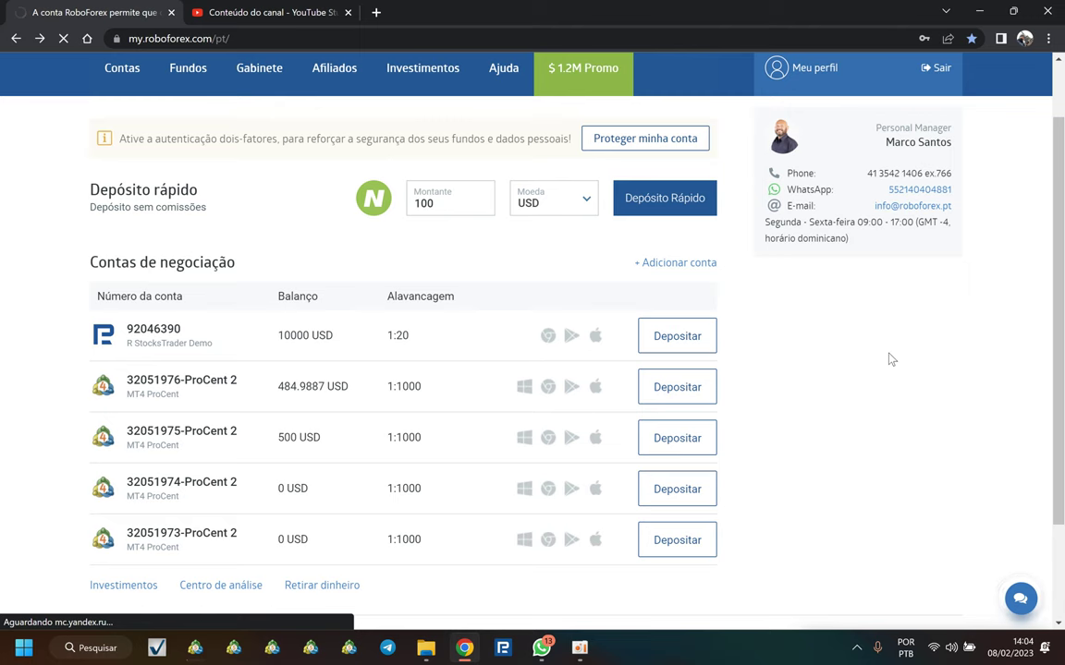
{"action": "scroll", "coordinate": [883, 398], "scroll_direction": "down", "scroll_amount": 5}
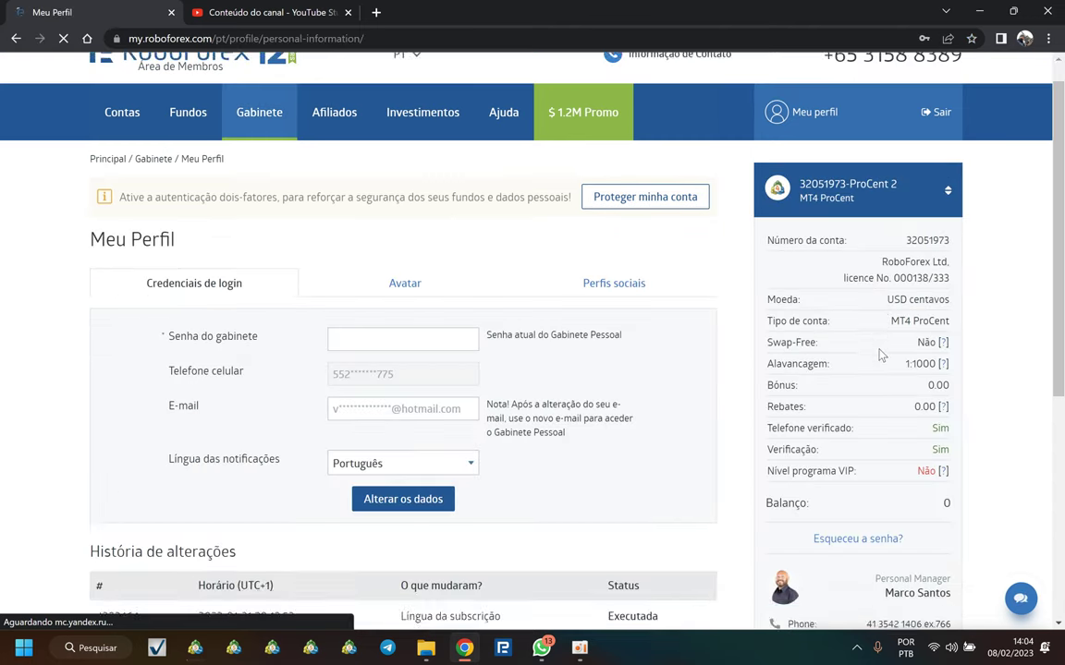
{"action": "scroll", "coordinate": [876, 421], "scroll_direction": "up", "scroll_amount": 5}
{"action": "mouse_move", "coordinate": [874, 425]}
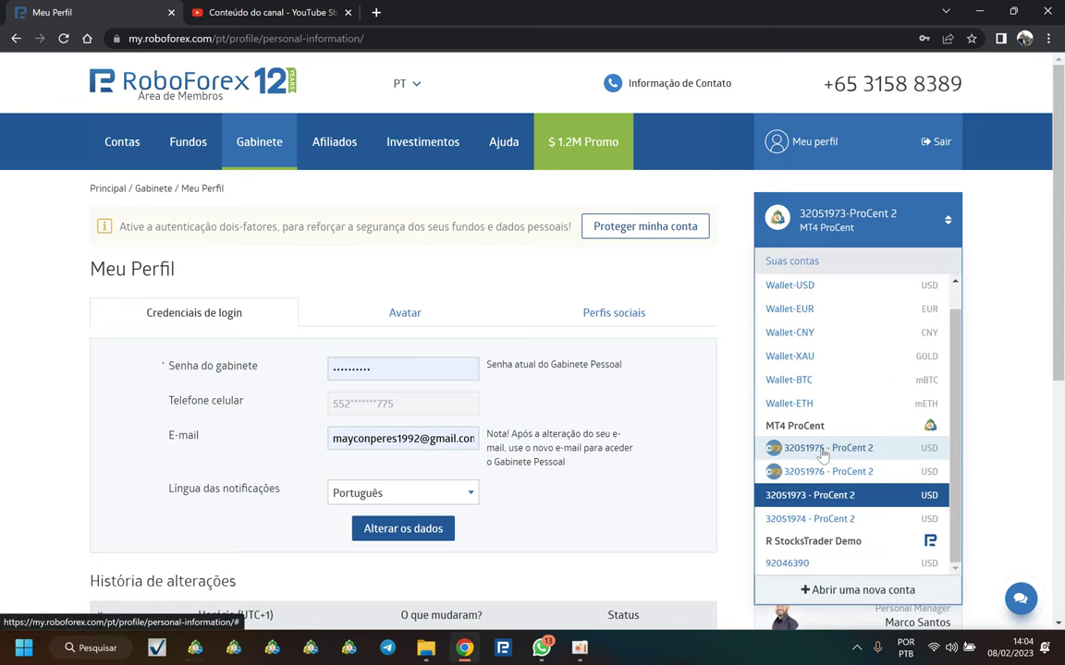
{"action": "left_click", "coordinate": [823, 451]}
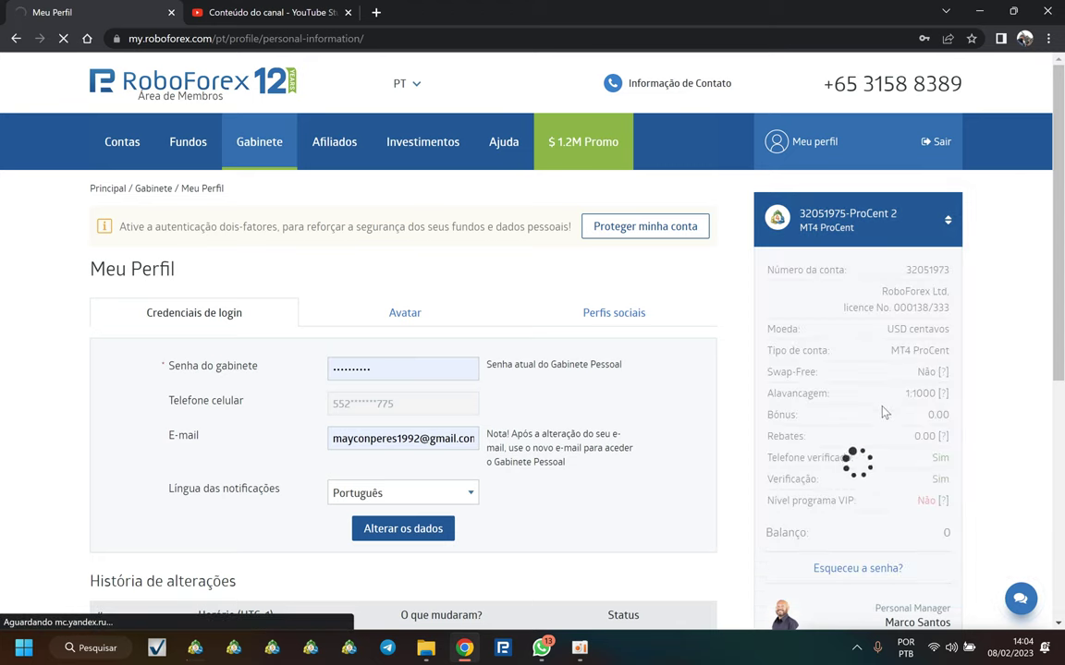
{"action": "scroll", "coordinate": [813, 553], "scroll_direction": "down", "scroll_amount": 4}
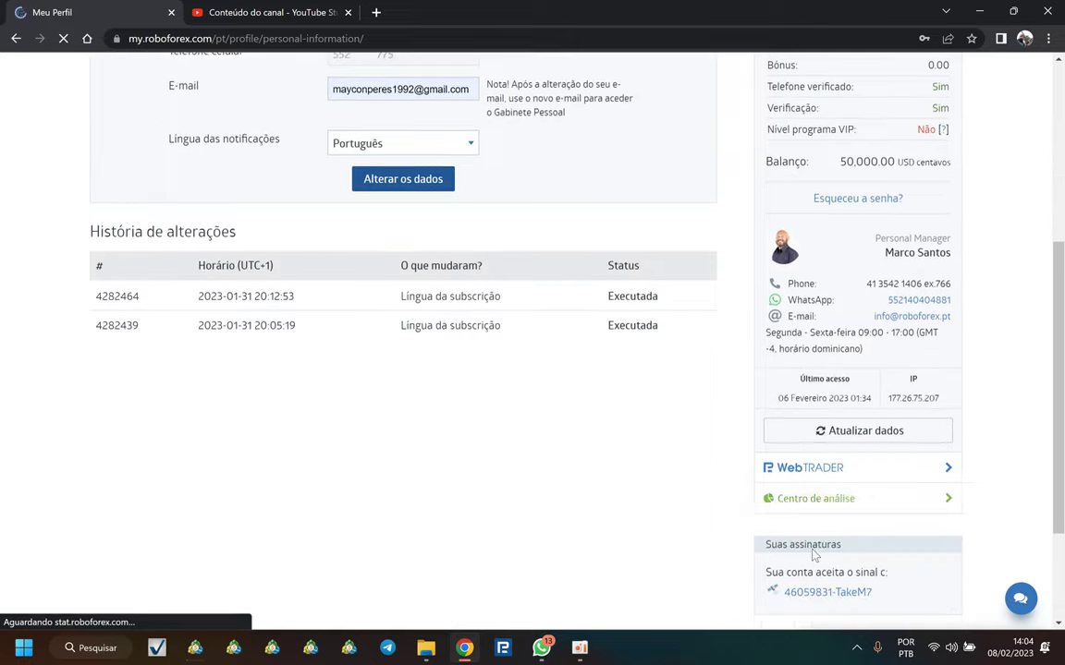
{"action": "scroll", "coordinate": [813, 553], "scroll_direction": "down", "scroll_amount": 2}
{"action": "right_click", "coordinate": [818, 433]}
{"action": "left_click", "coordinate": [835, 447]}
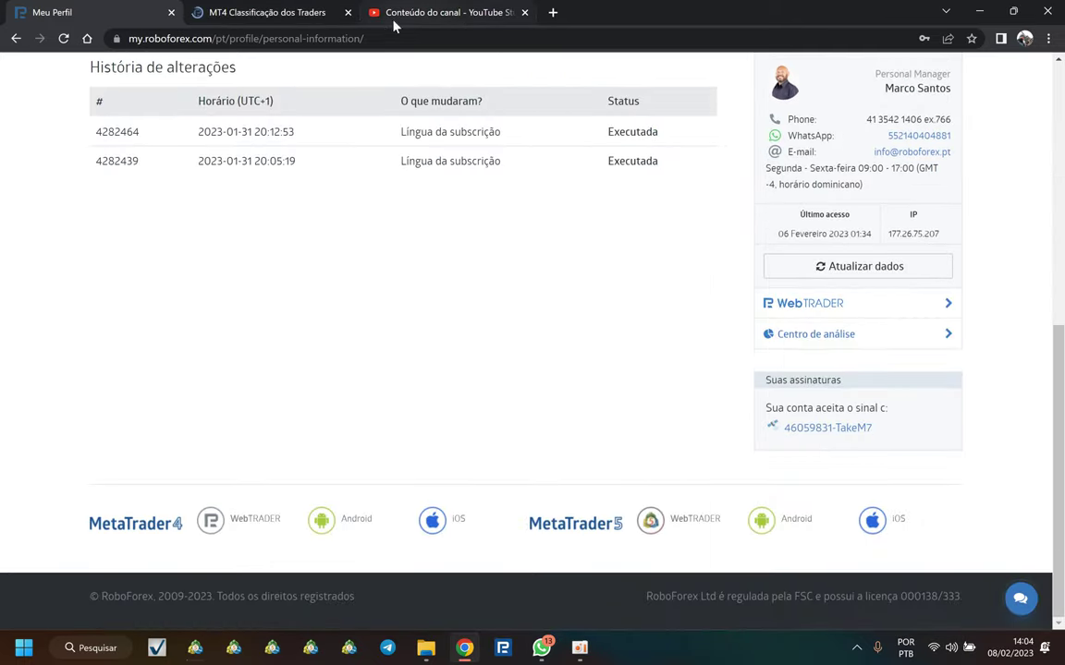
{"action": "left_click", "coordinate": [290, 13]}
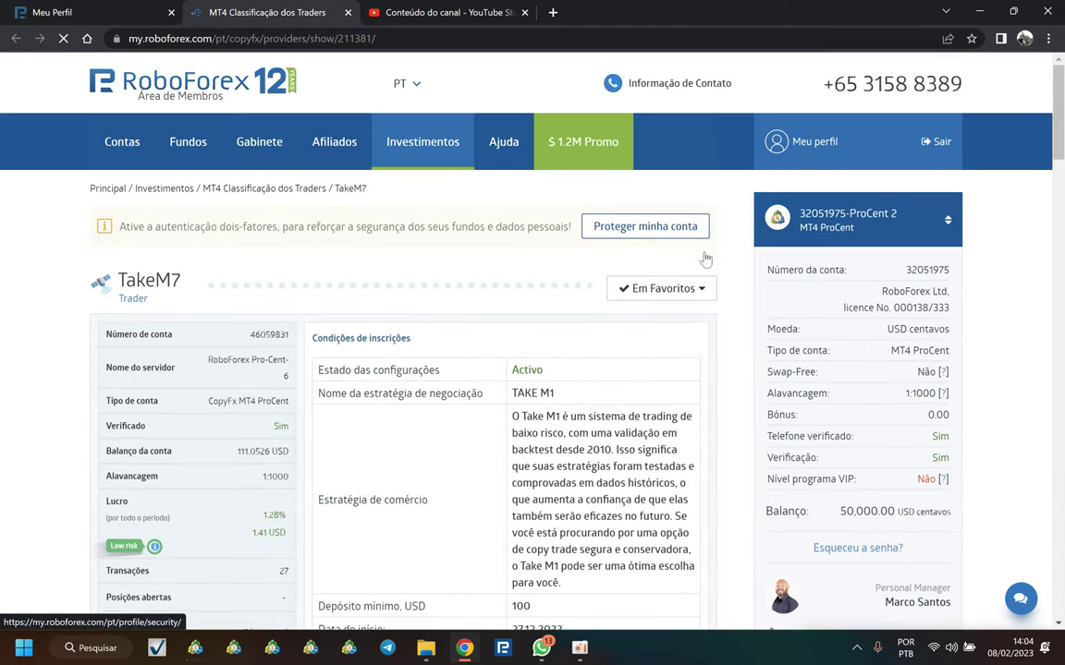
Step: Look over the strategy name on the TakeM7 page, then return to the Meu Perfil tab
{"action": "scroll", "coordinate": [637, 277], "scroll_direction": "down", "scroll_amount": 1}
{"action": "left_click_drag", "start_coordinate": [511, 319], "coordinate": [578, 323]}
{"action": "left_click", "coordinate": [578, 323]}
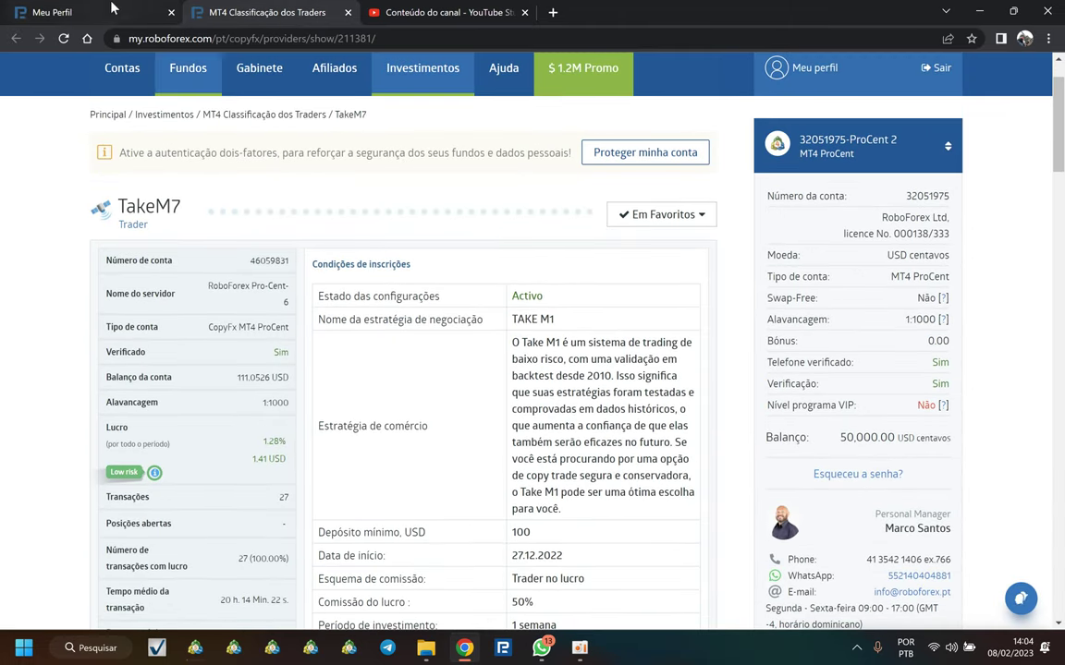
{"action": "left_click", "coordinate": [56, 12]}
{"action": "scroll", "coordinate": [837, 290], "scroll_direction": "up", "scroll_amount": 3}
{"action": "scroll", "coordinate": [869, 138], "scroll_direction": "up", "scroll_amount": 3}
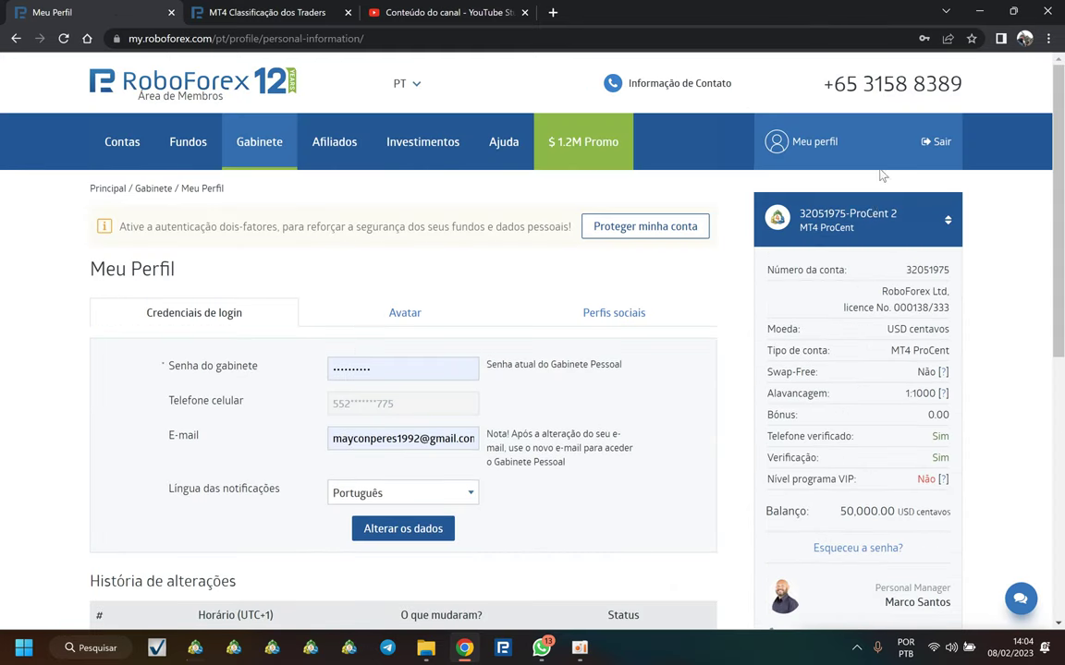
{"action": "left_click", "coordinate": [843, 226]}
{"action": "left_click", "coordinate": [832, 471]}
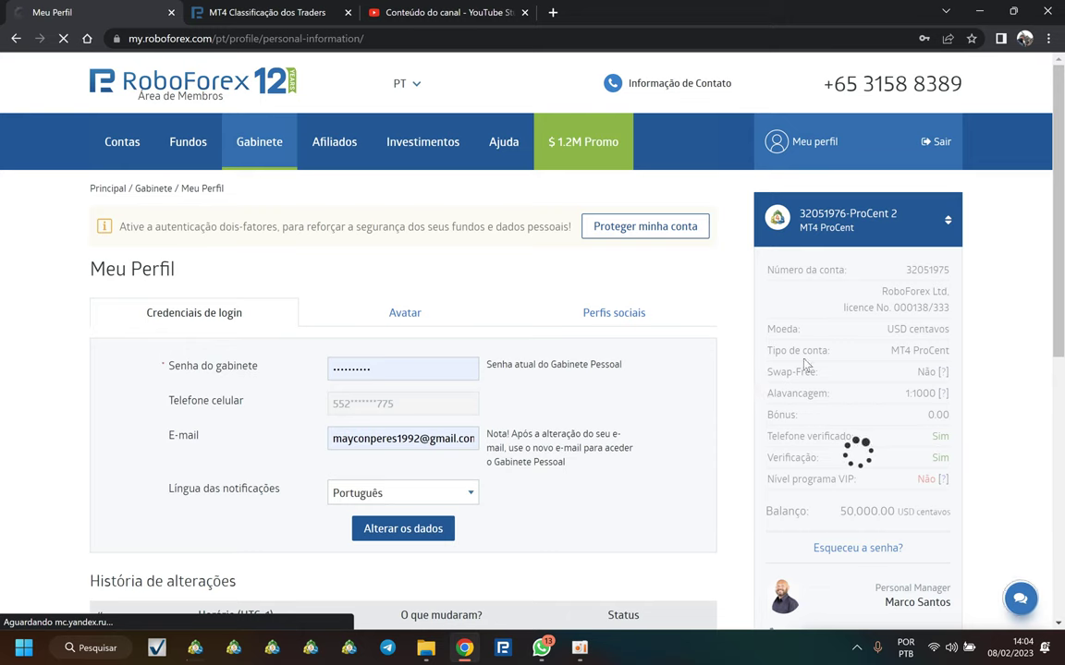
{"action": "scroll", "coordinate": [795, 375], "scroll_direction": "down", "scroll_amount": 4}
{"action": "scroll", "coordinate": [844, 529], "scroll_direction": "down", "scroll_amount": 2}
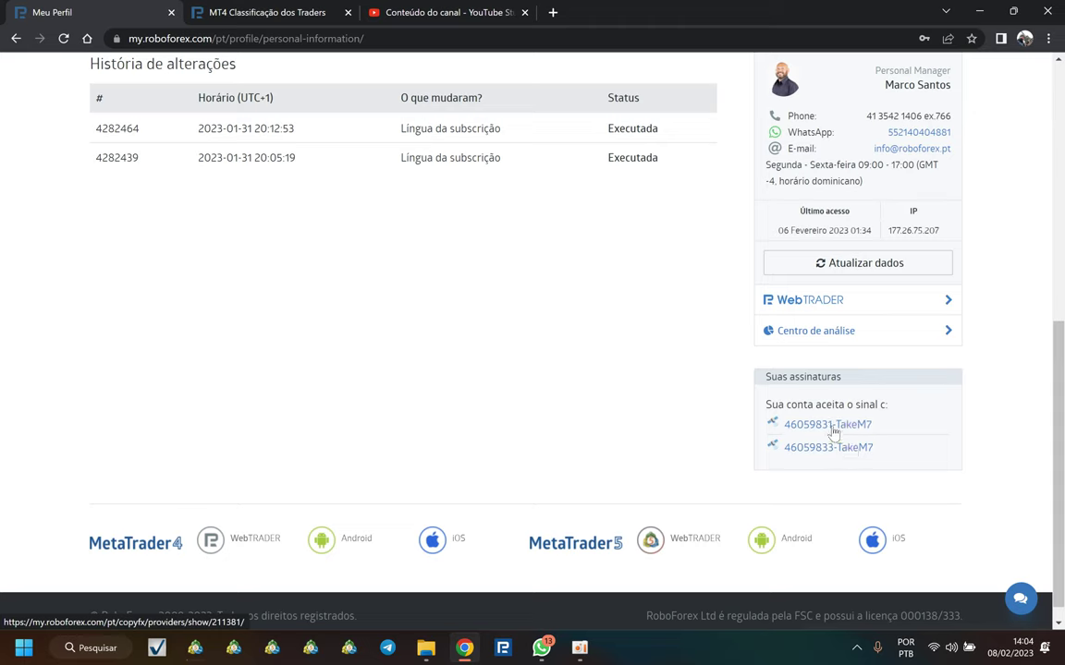
{"action": "left_click", "coordinate": [834, 428]}
{"action": "right_click", "coordinate": [849, 431]}
{"action": "left_click", "coordinate": [883, 442]}
{"action": "right_click", "coordinate": [851, 445]}
{"action": "left_click", "coordinate": [868, 459]}
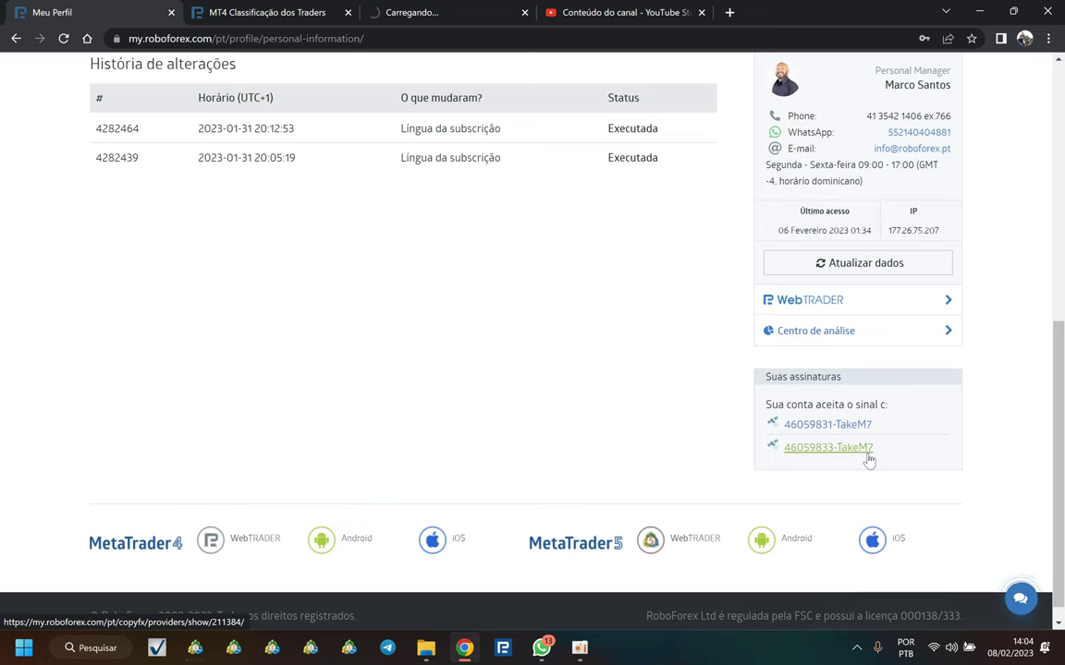
Step: Review the first new subscription page, the TAKE M1 strategy
{"action": "left_click", "coordinate": [439, 15]}
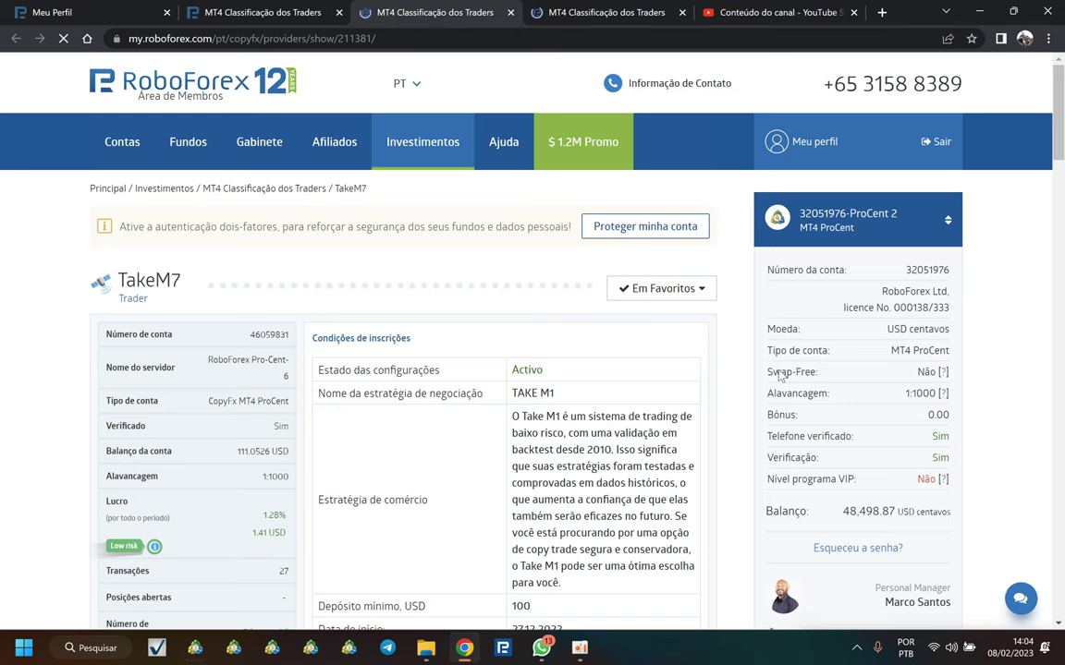
{"action": "scroll", "coordinate": [779, 374], "scroll_direction": "down", "scroll_amount": 2}
{"action": "scroll", "coordinate": [785, 370], "scroll_direction": "down", "scroll_amount": 1}
{"action": "scroll", "coordinate": [647, 333], "scroll_direction": "up", "scroll_amount": 2}
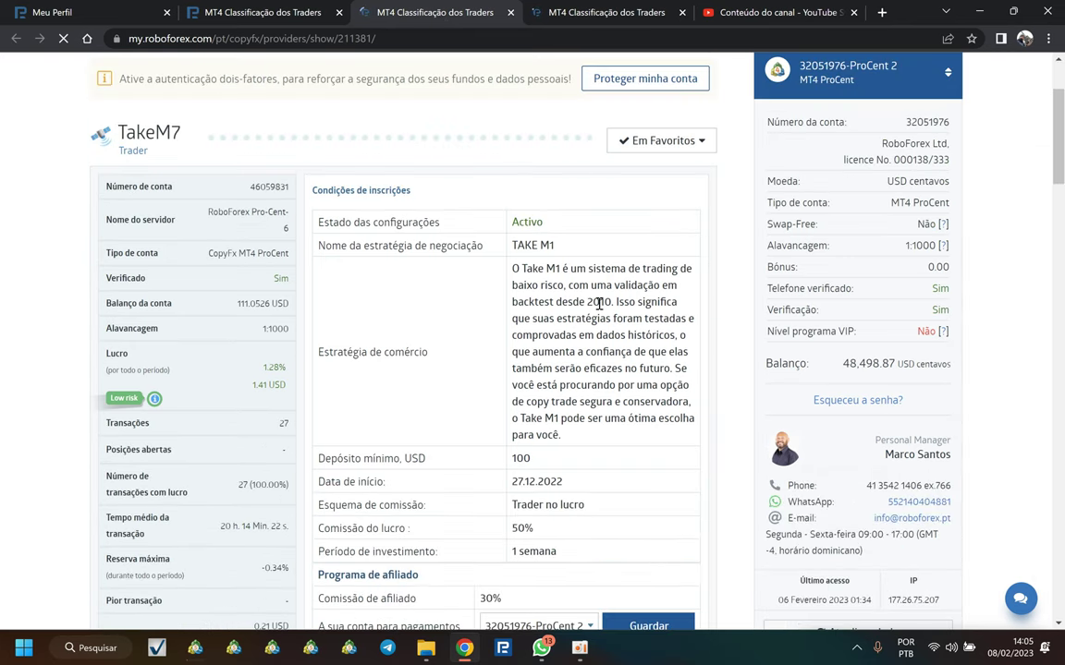
{"action": "scroll", "coordinate": [543, 542], "scroll_direction": "down", "scroll_amount": 5}
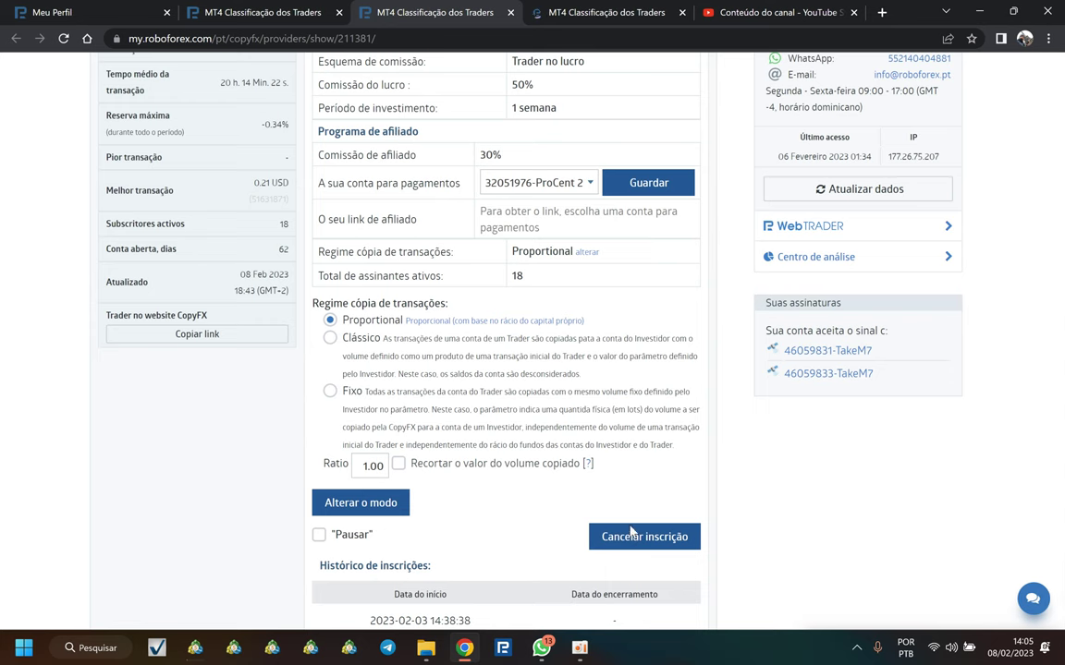
{"action": "left_click", "coordinate": [630, 537]}
{"action": "left_click", "coordinate": [432, 382]}
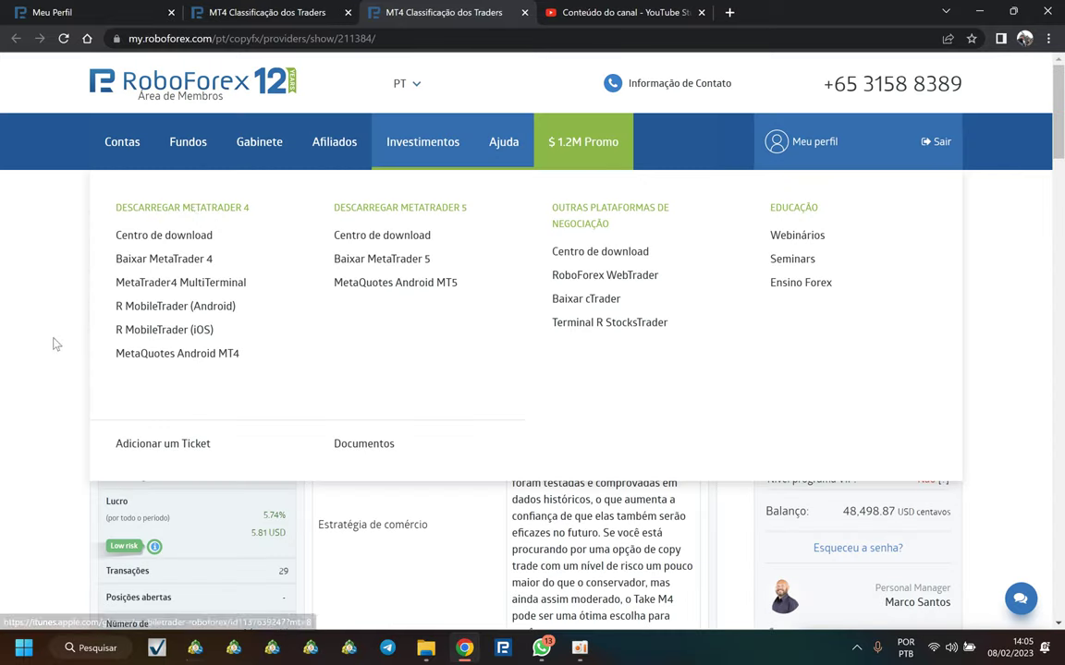
{"action": "scroll", "coordinate": [998, 361], "scroll_direction": "down", "scroll_amount": 3}
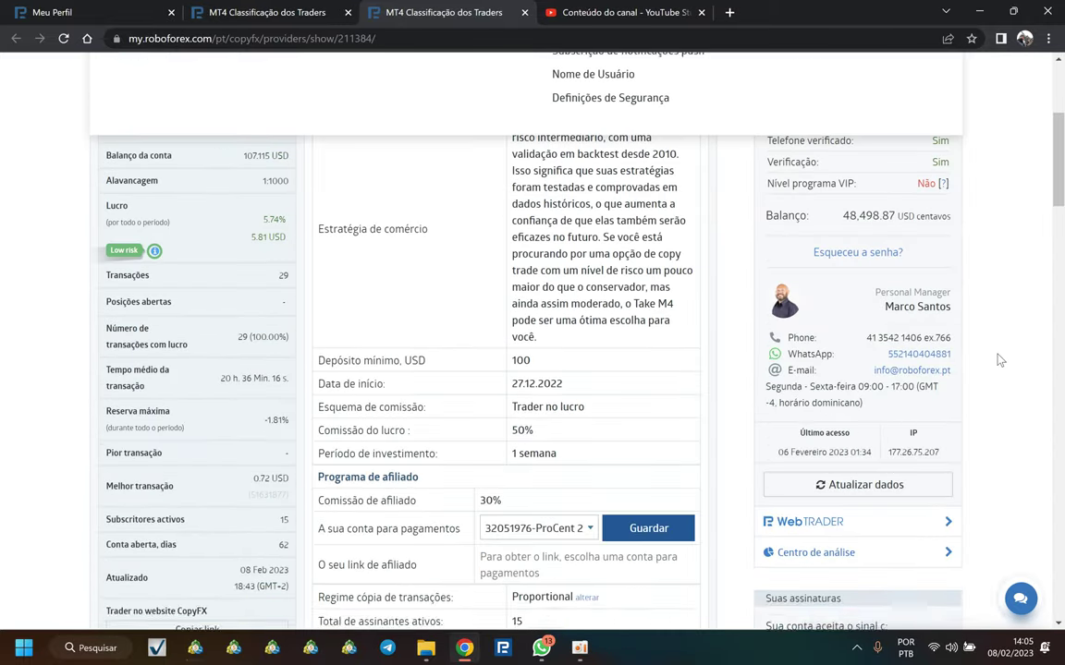
{"action": "scroll", "coordinate": [912, 331], "scroll_direction": "up", "scroll_amount": 3}
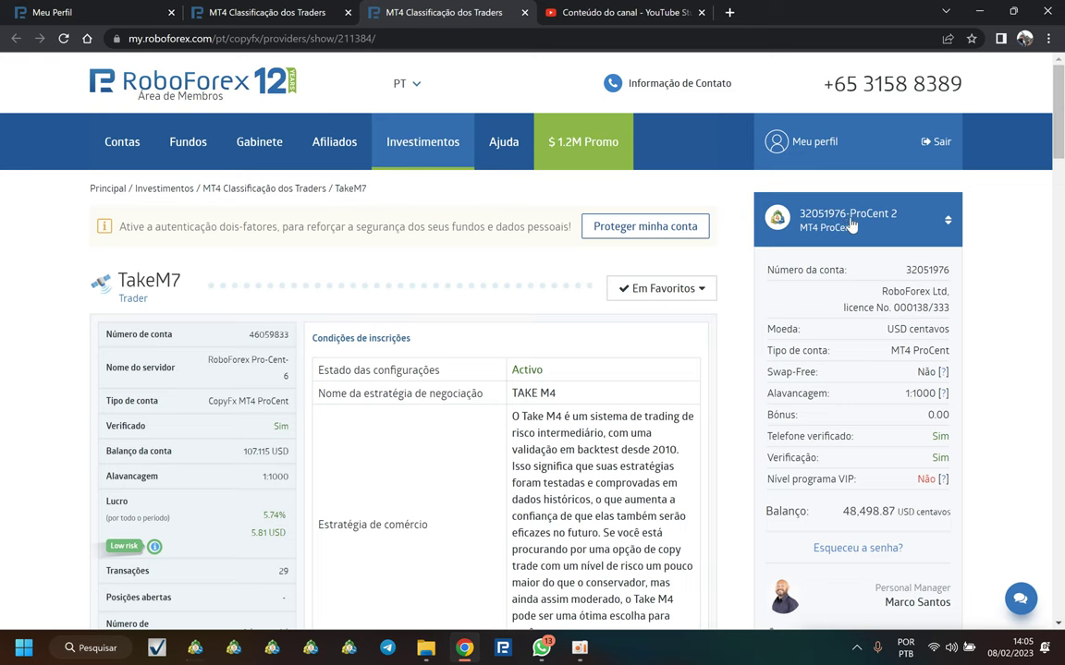
{"action": "left_click_drag", "start_coordinate": [510, 393], "coordinate": [575, 403]}
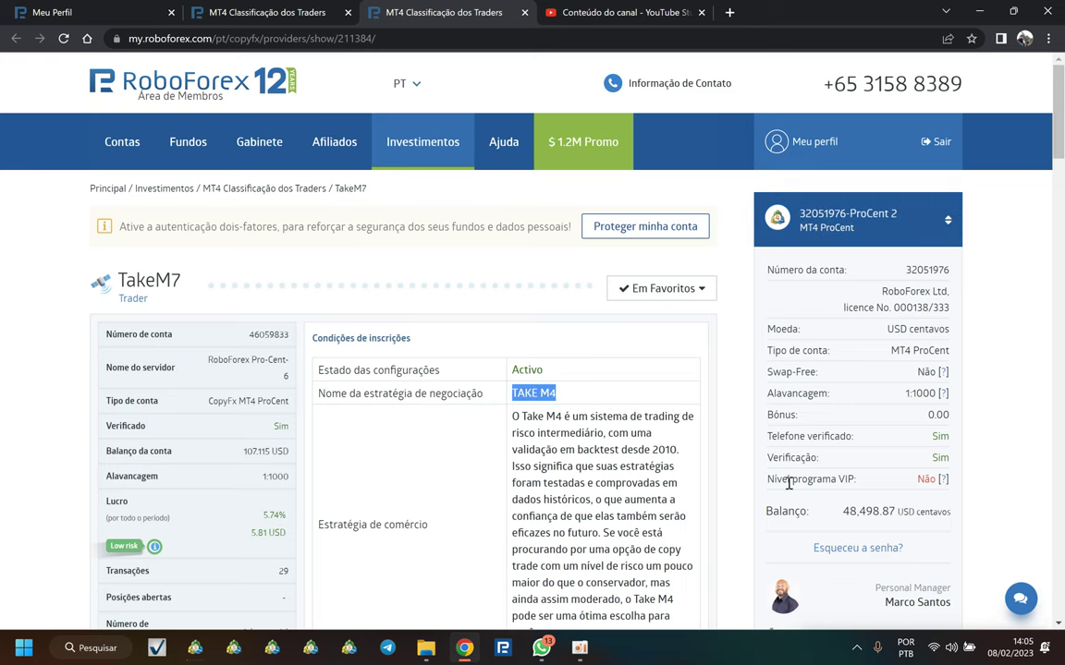
{"action": "scroll", "coordinate": [789, 481], "scroll_direction": "down", "scroll_amount": 4}
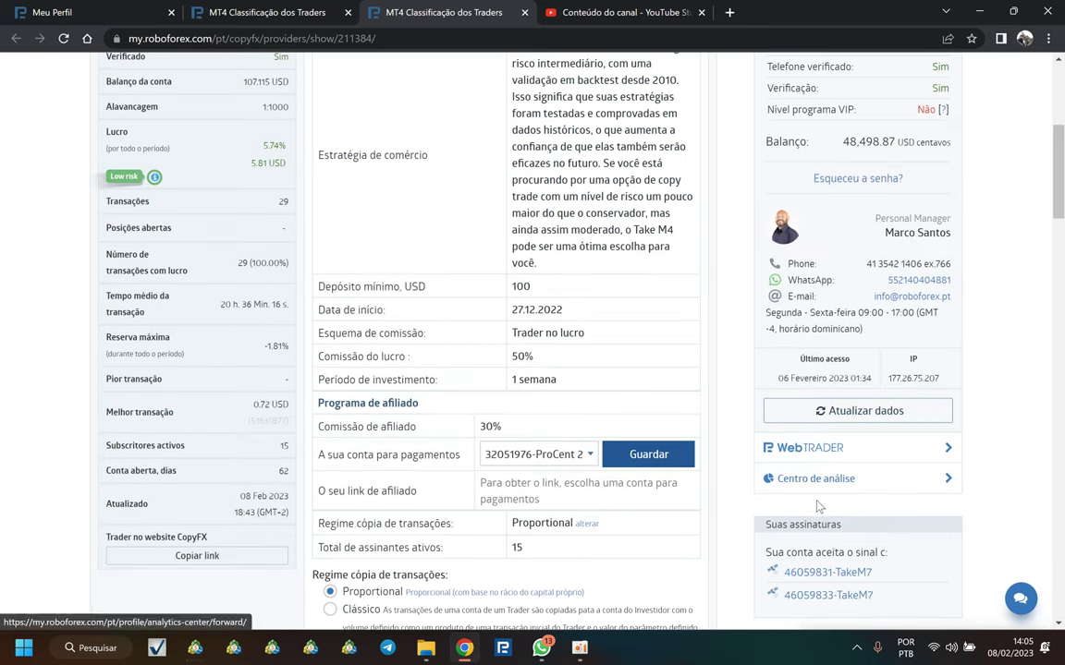
{"action": "left_click", "coordinate": [63, 38]}
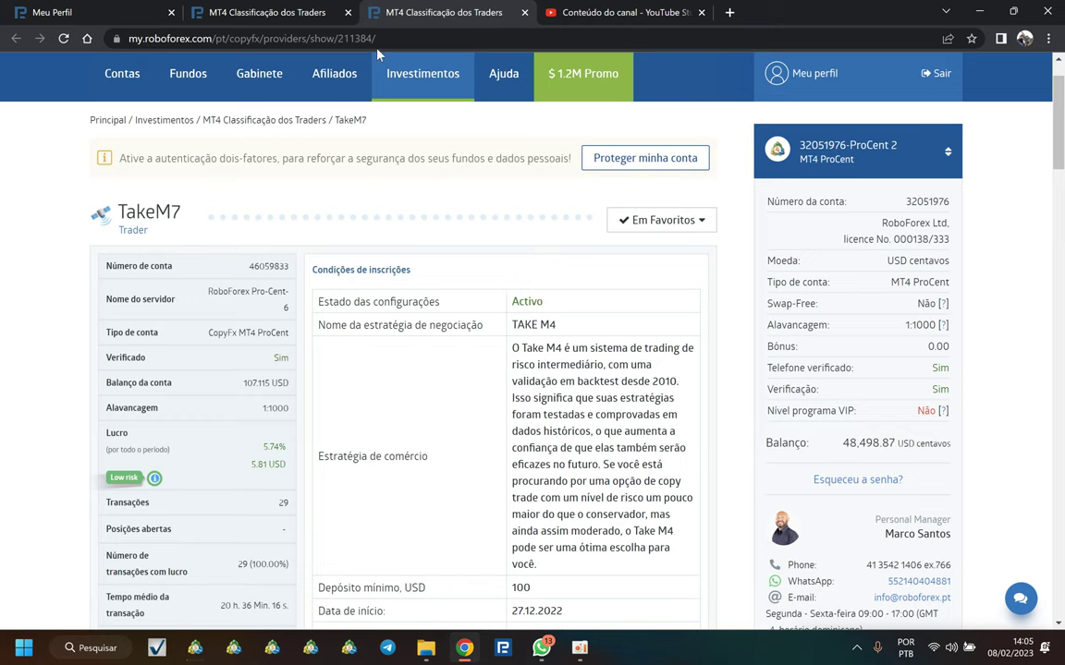
Step: Close the two duplicate trader-rating tabs
{"action": "middle_click", "coordinate": [262, 12]}
{"action": "middle_click", "coordinate": [209, 12]}
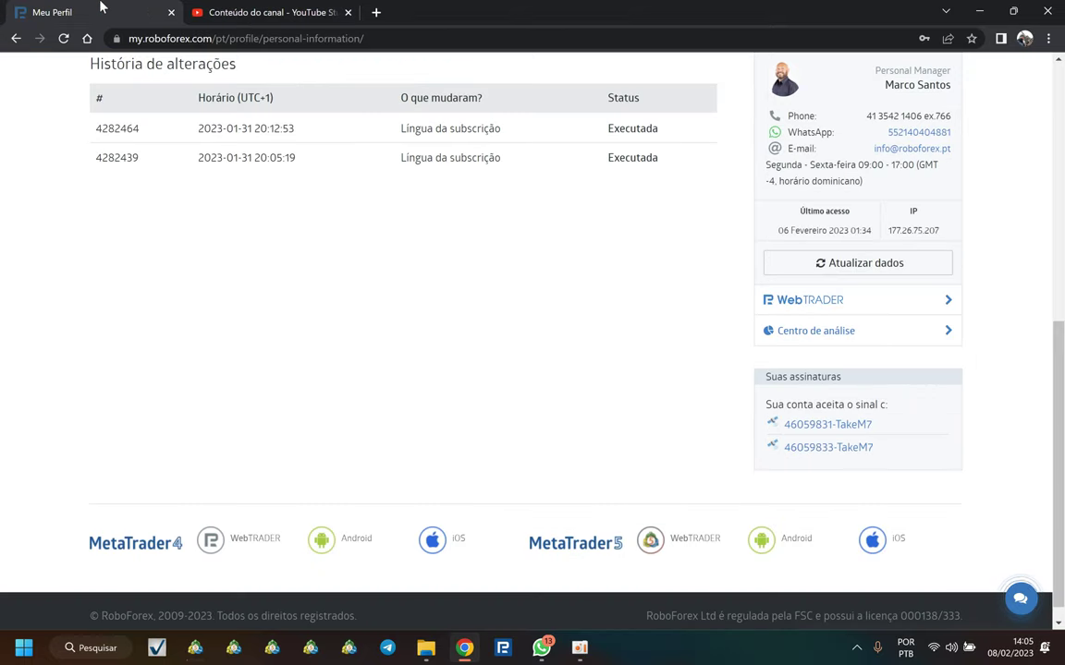
{"action": "scroll", "coordinate": [264, 213], "scroll_direction": "up", "scroll_amount": 5}
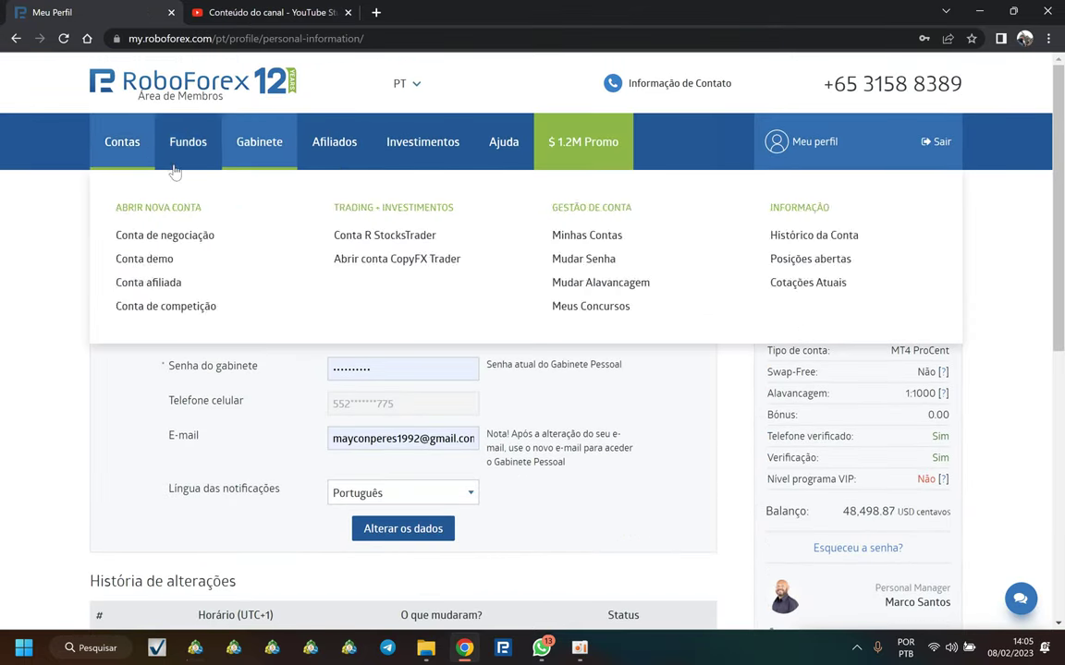
Step: Go to Fundos > Transferência Interna and scroll through the transfer form
{"action": "mouse_move", "coordinate": [180, 141]}
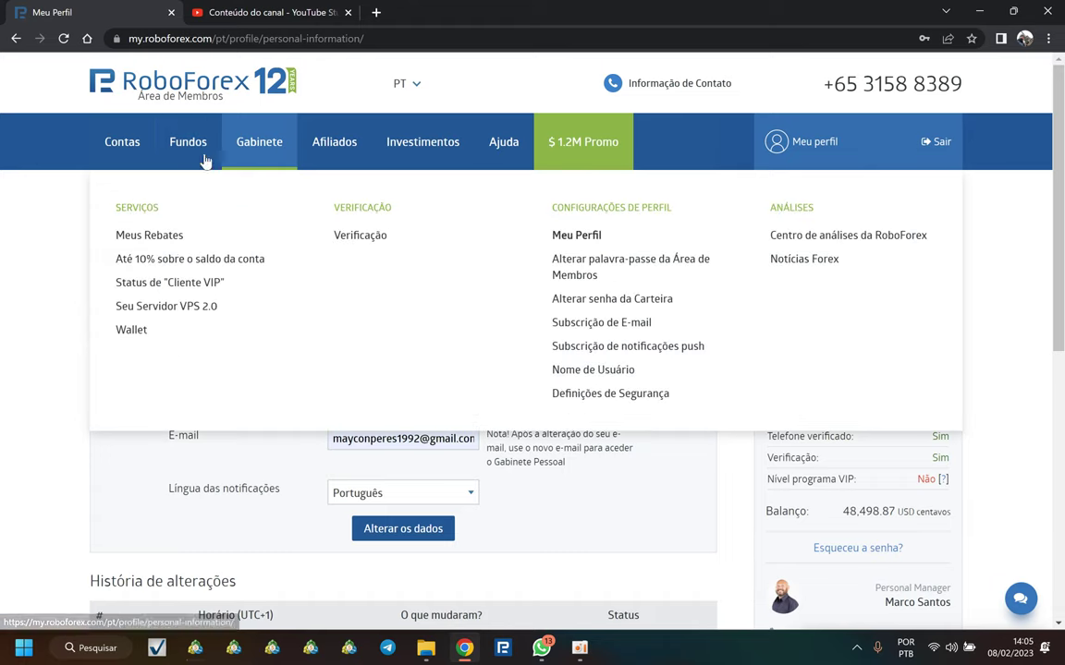
{"action": "left_click", "coordinate": [137, 265]}
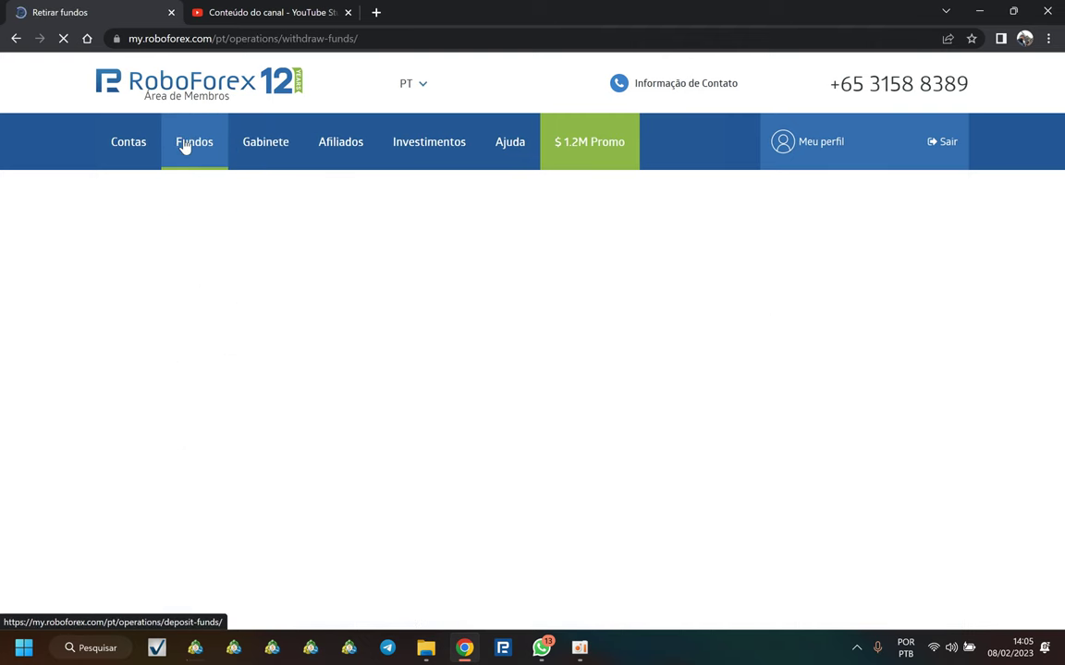
{"action": "mouse_move", "coordinate": [194, 152]}
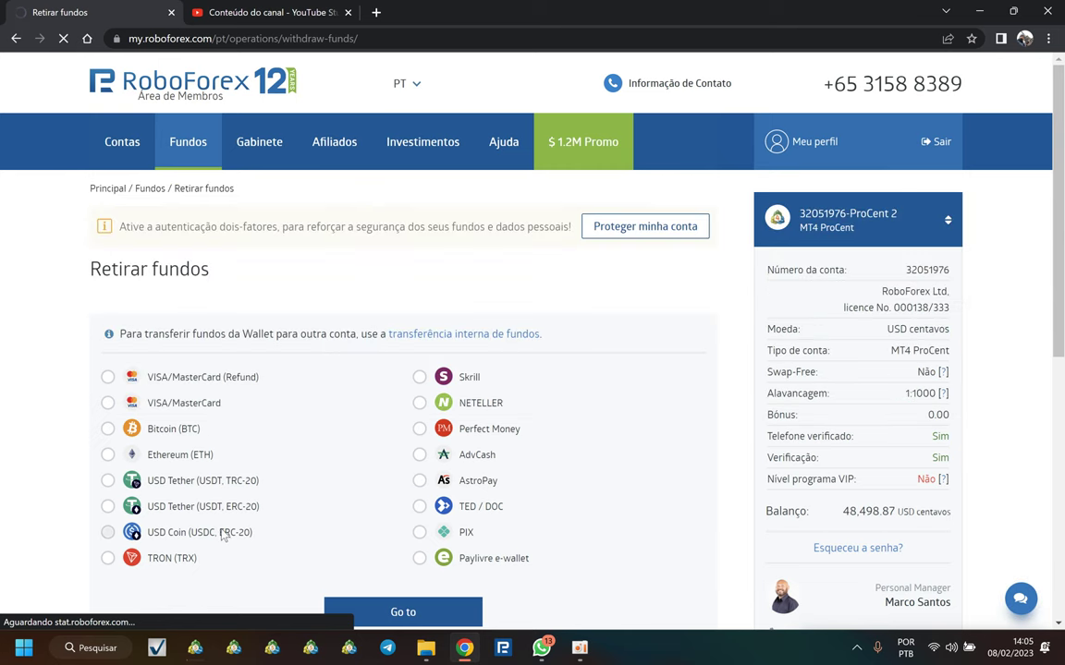
{"action": "scroll", "coordinate": [484, 344], "scroll_direction": "down", "scroll_amount": 3}
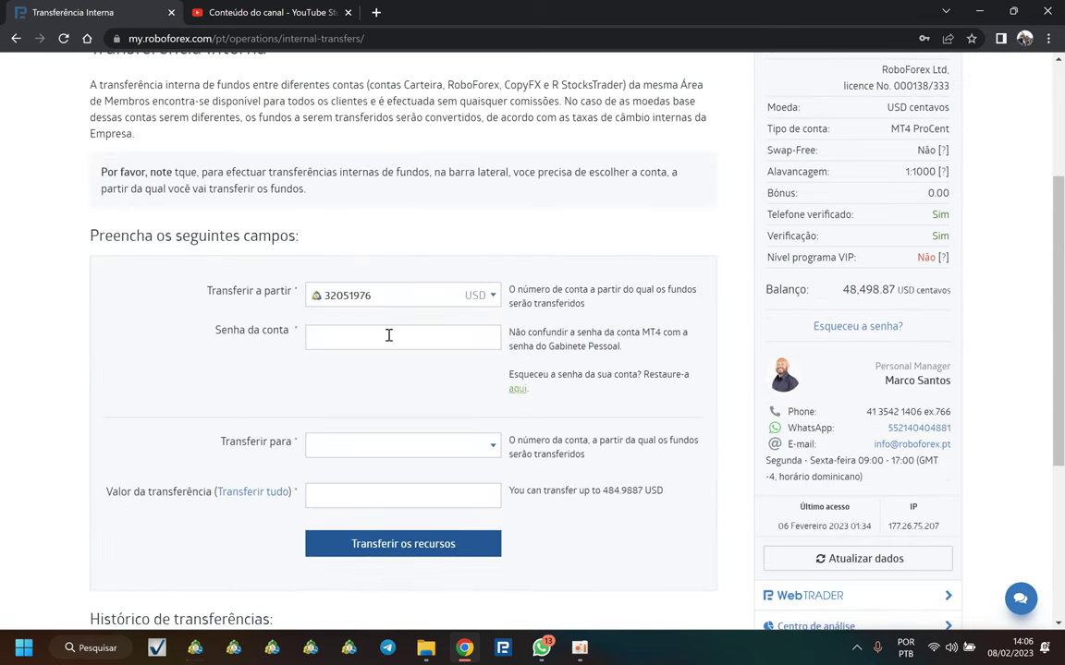
{"action": "scroll", "coordinate": [314, 277], "scroll_direction": "up", "scroll_amount": 4}
{"action": "scroll", "coordinate": [389, 305], "scroll_direction": "down", "scroll_amount": 5}
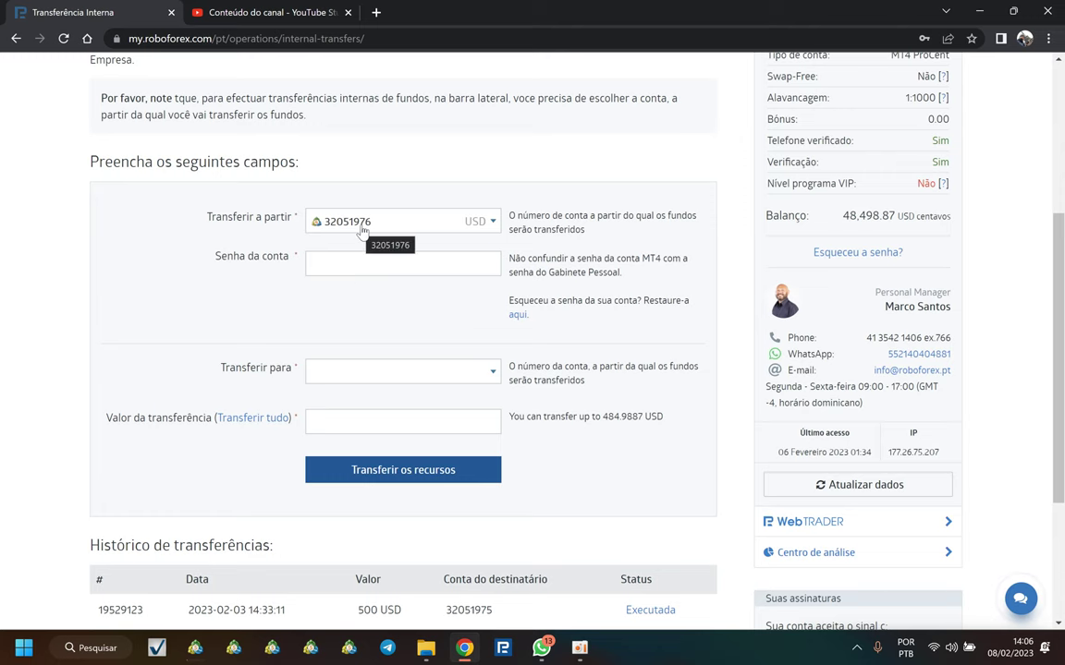
{"action": "scroll", "coordinate": [358, 231], "scroll_direction": "up", "scroll_amount": 3}
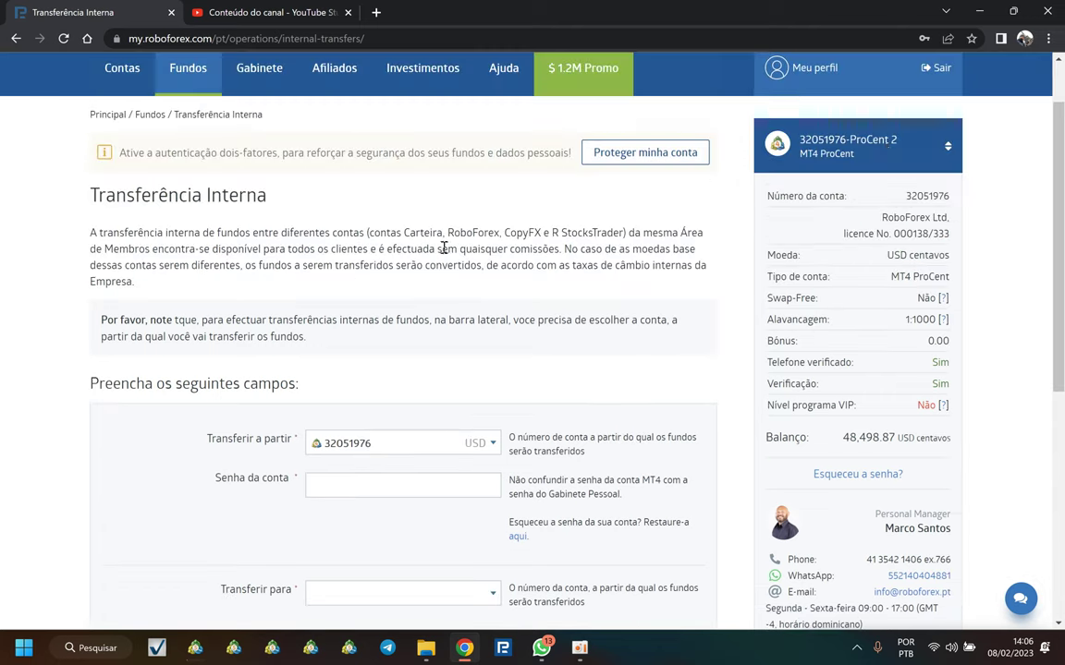
{"action": "left_click", "coordinate": [878, 145]}
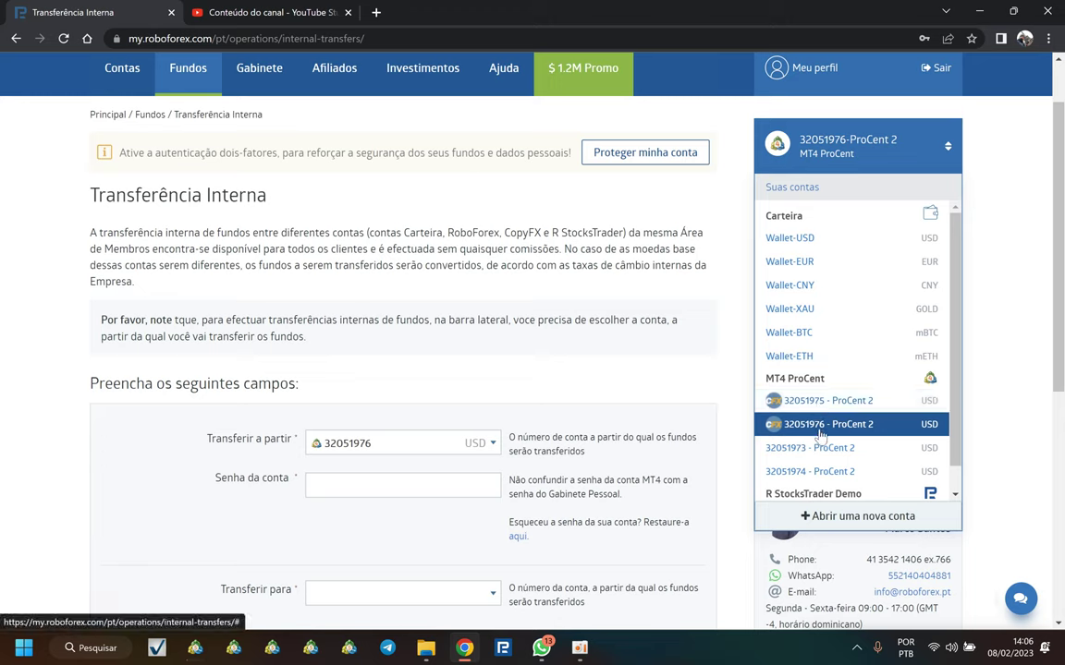
{"action": "left_click", "coordinate": [370, 484]}
{"action": "key", "text": "Down"}
{"action": "key", "text": "Return"}
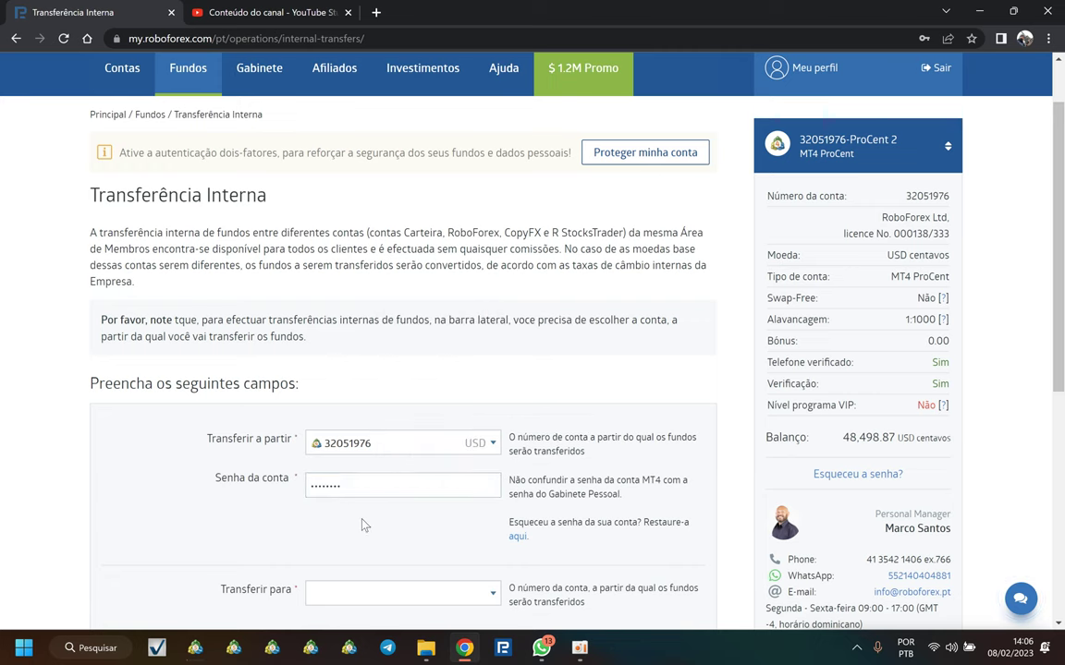
{"action": "scroll", "coordinate": [368, 499], "scroll_direction": "down", "scroll_amount": 3}
{"action": "left_click", "coordinate": [401, 374]}
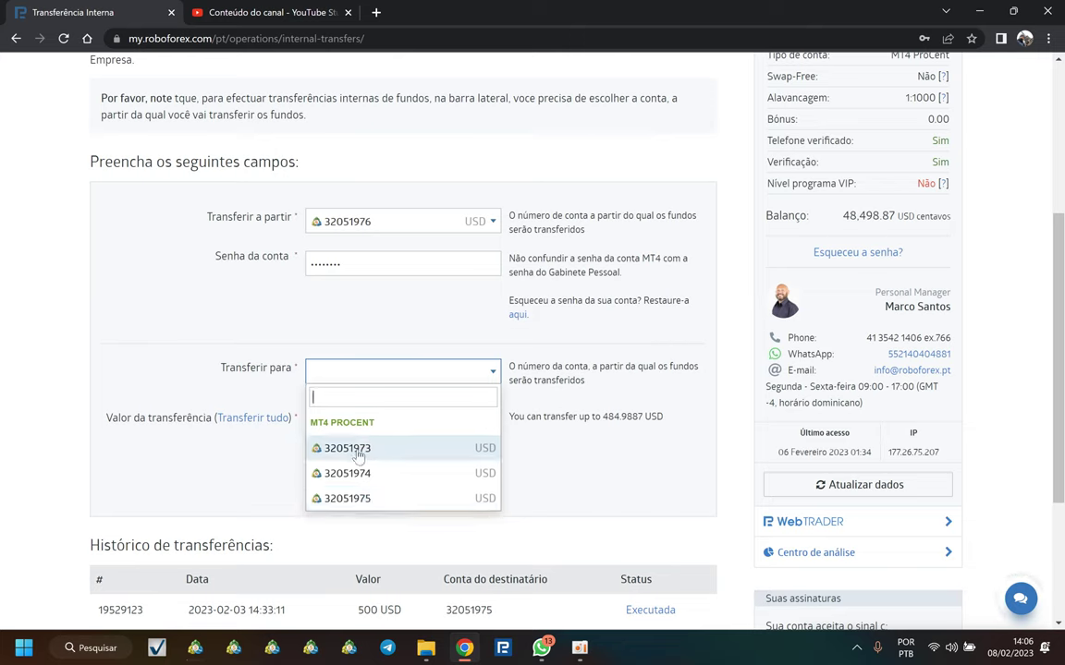
{"action": "left_click", "coordinate": [376, 451]}
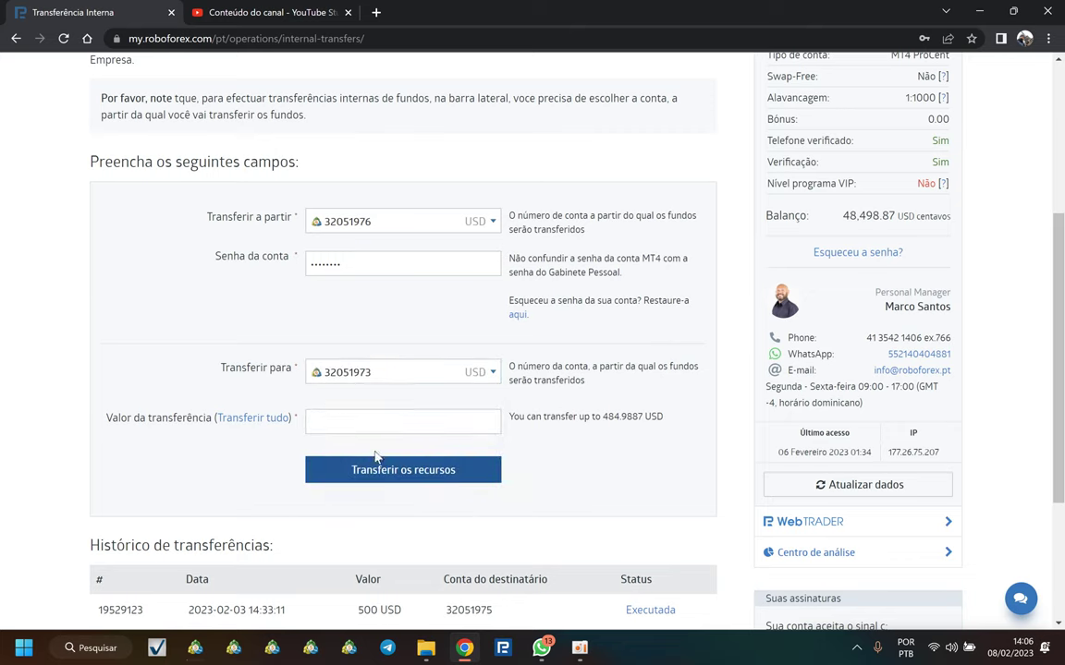
{"action": "left_click", "coordinate": [359, 425]}
{"action": "type", "text": "200"}
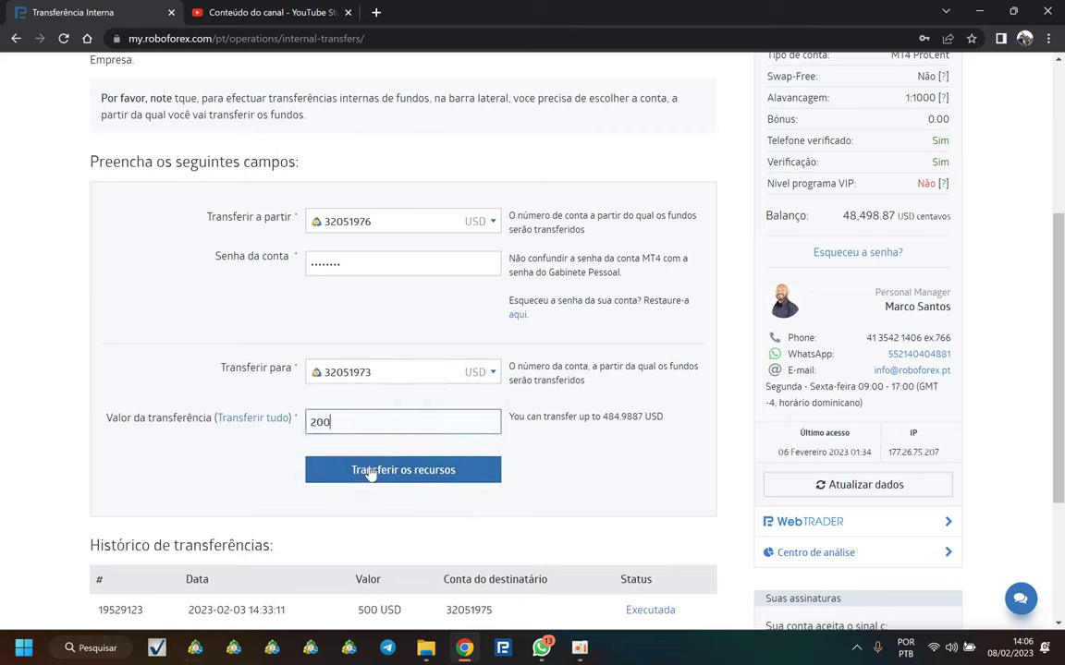
{"action": "left_click", "coordinate": [368, 472]}
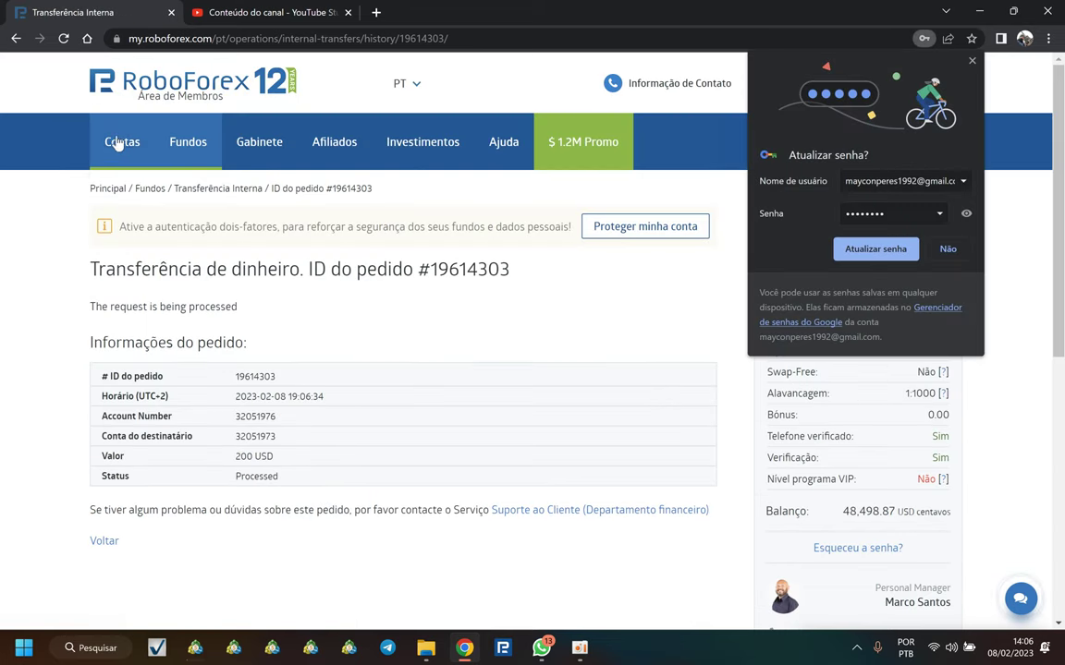
{"action": "left_click", "coordinate": [970, 63]}
{"action": "scroll", "coordinate": [111, 416], "scroll_direction": "down", "scroll_amount": 3}
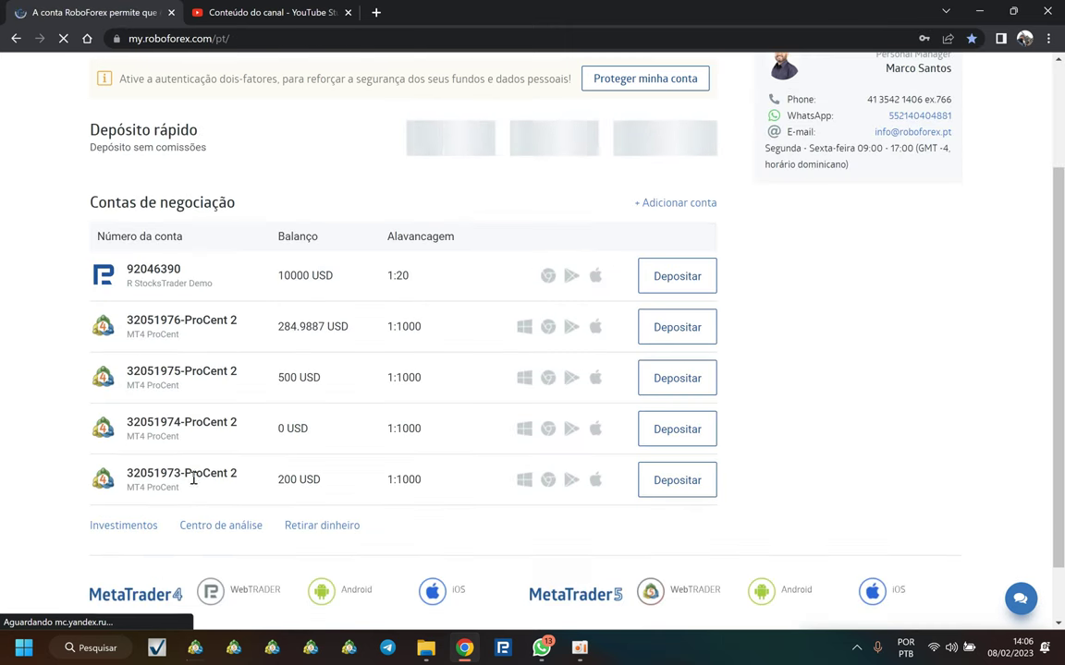
{"action": "left_click_drag", "start_coordinate": [283, 482], "coordinate": [337, 484]}
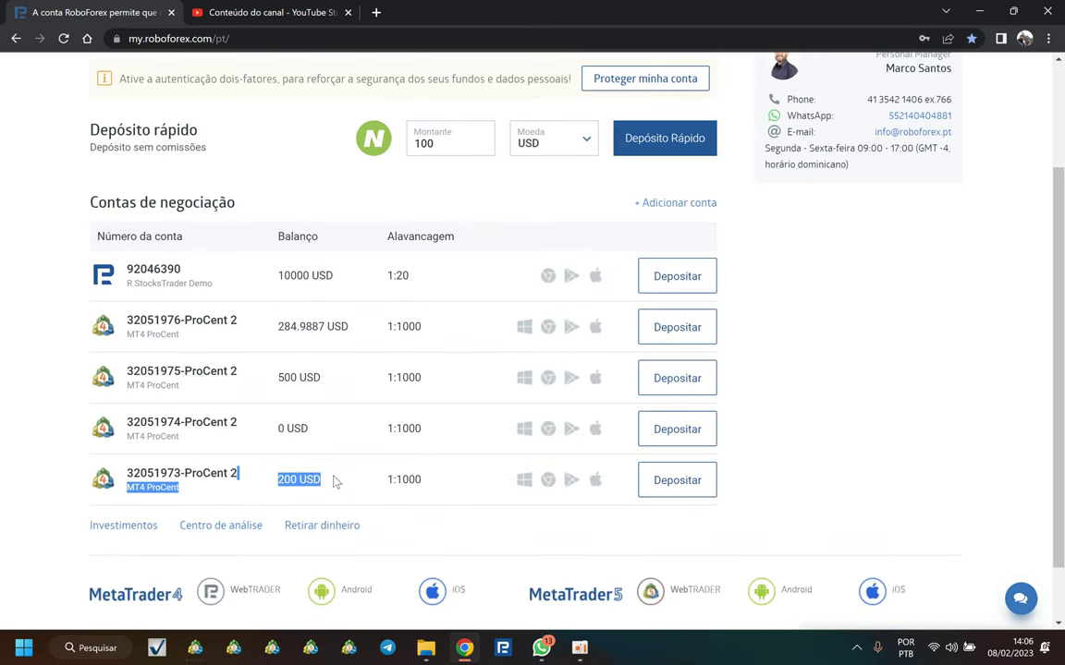
{"action": "left_click", "coordinate": [336, 481]}
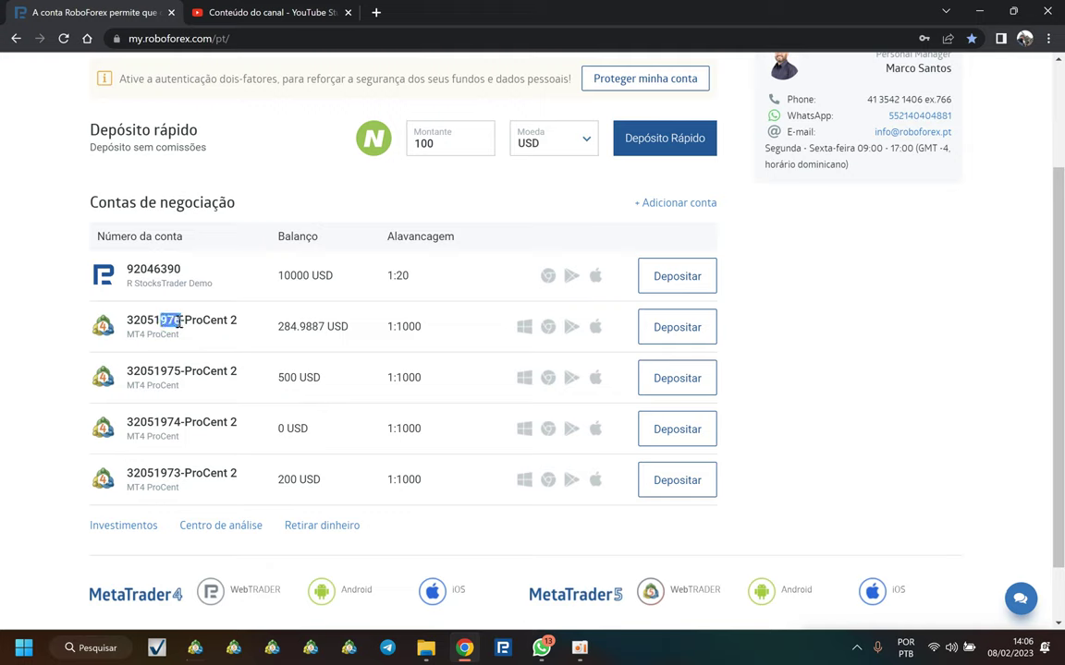
{"action": "left_click_drag", "start_coordinate": [159, 473], "coordinate": [172, 475]}
{"action": "left_click_drag", "start_coordinate": [159, 372], "coordinate": [179, 374]}
{"action": "left_click_drag", "start_coordinate": [161, 423], "coordinate": [178, 422]}
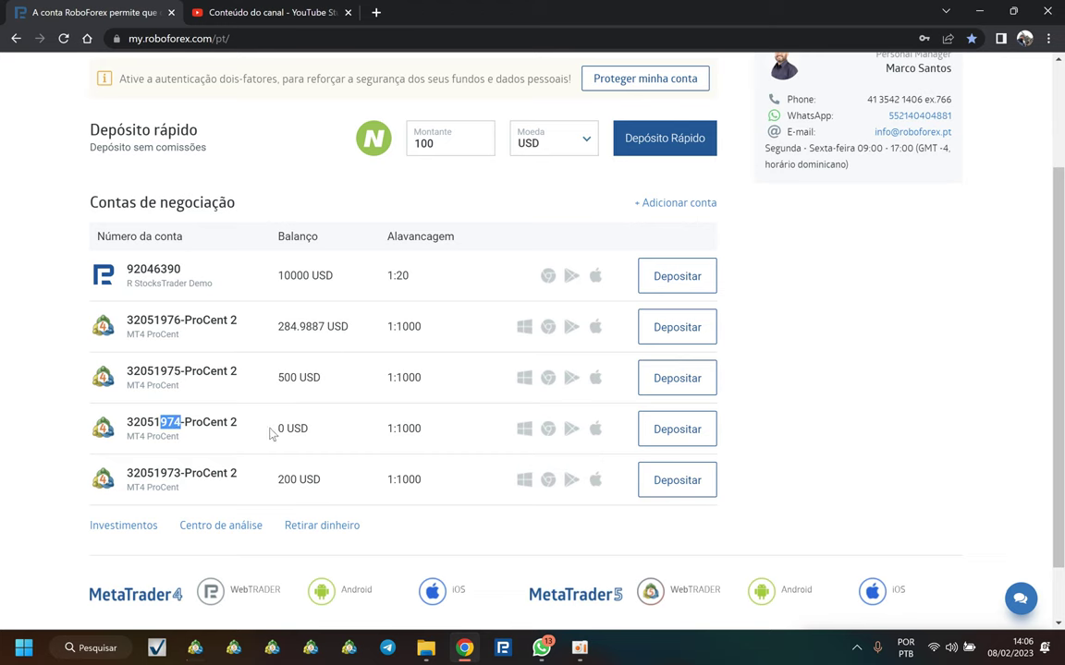
{"action": "left_click_drag", "start_coordinate": [271, 433], "coordinate": [330, 434]}
{"action": "left_click", "coordinate": [321, 380]}
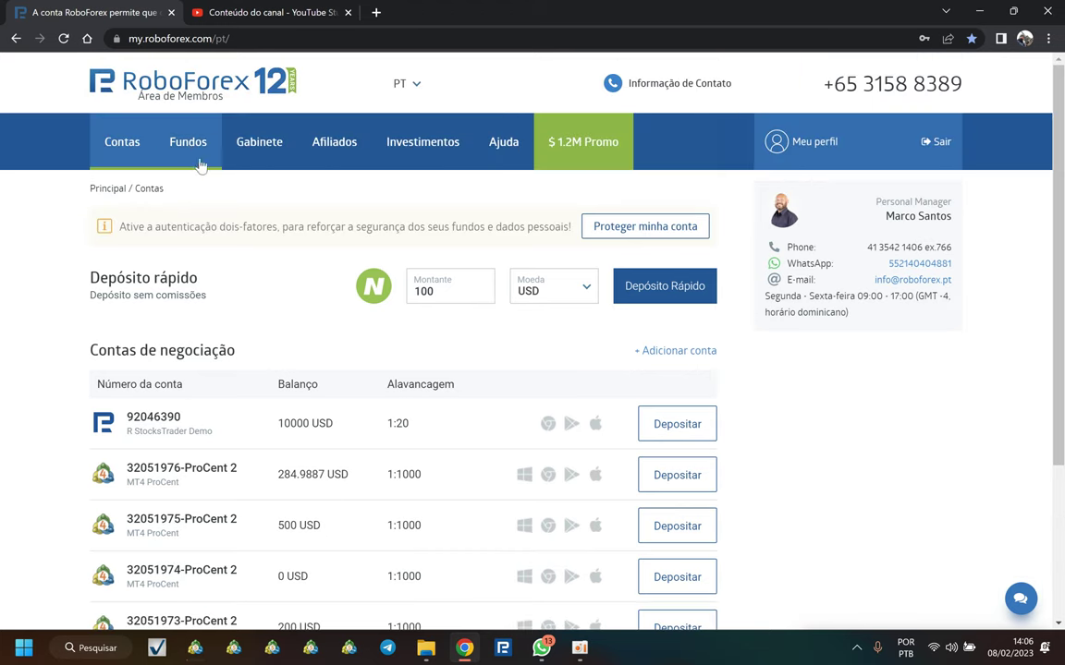
{"action": "mouse_move", "coordinate": [183, 142]}
{"action": "left_click", "coordinate": [182, 292]}
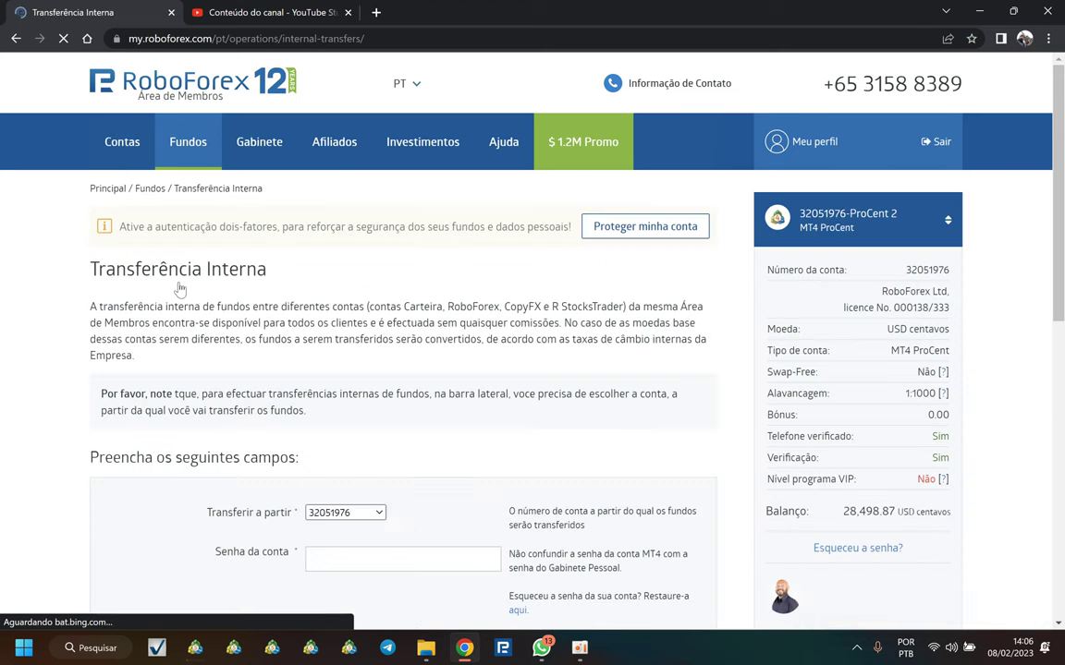
{"action": "scroll", "coordinate": [360, 360], "scroll_direction": "down", "scroll_amount": 2}
{"action": "left_click", "coordinate": [362, 368]}
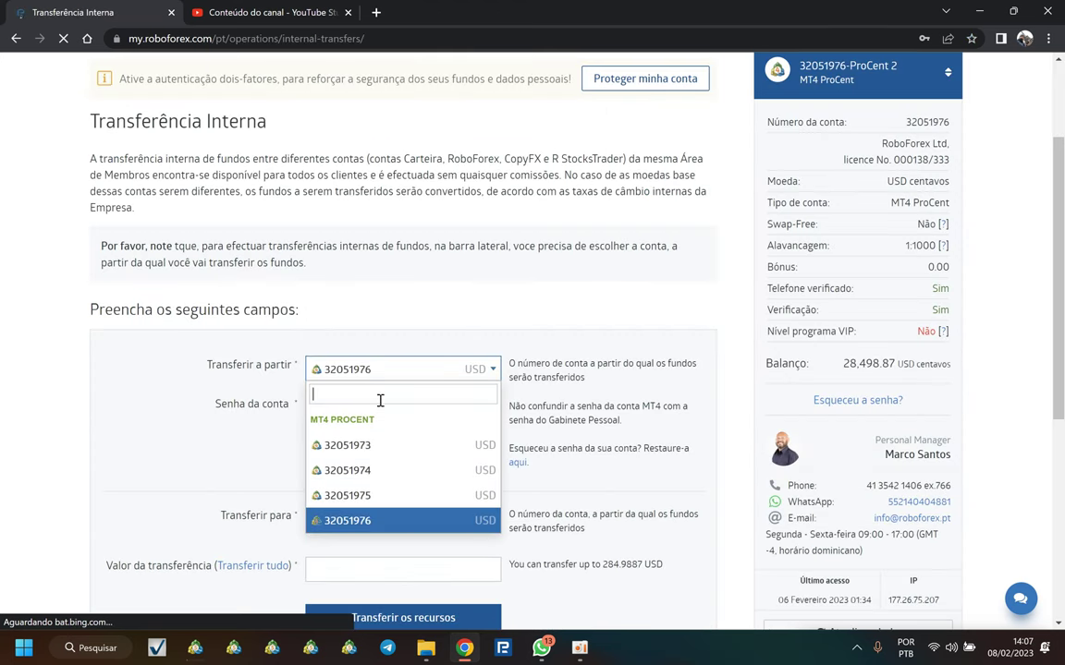
{"action": "left_click", "coordinate": [373, 497]}
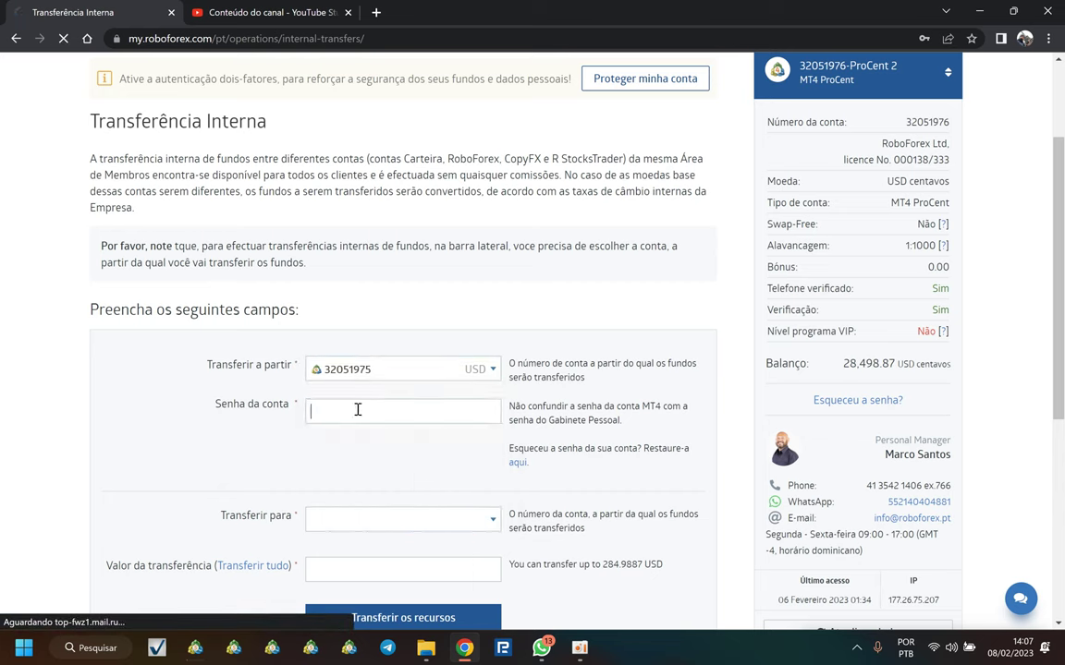
Step: Enter the source account's password
{"action": "left_click", "coordinate": [358, 409]}
{"action": "type", "text": "******"}
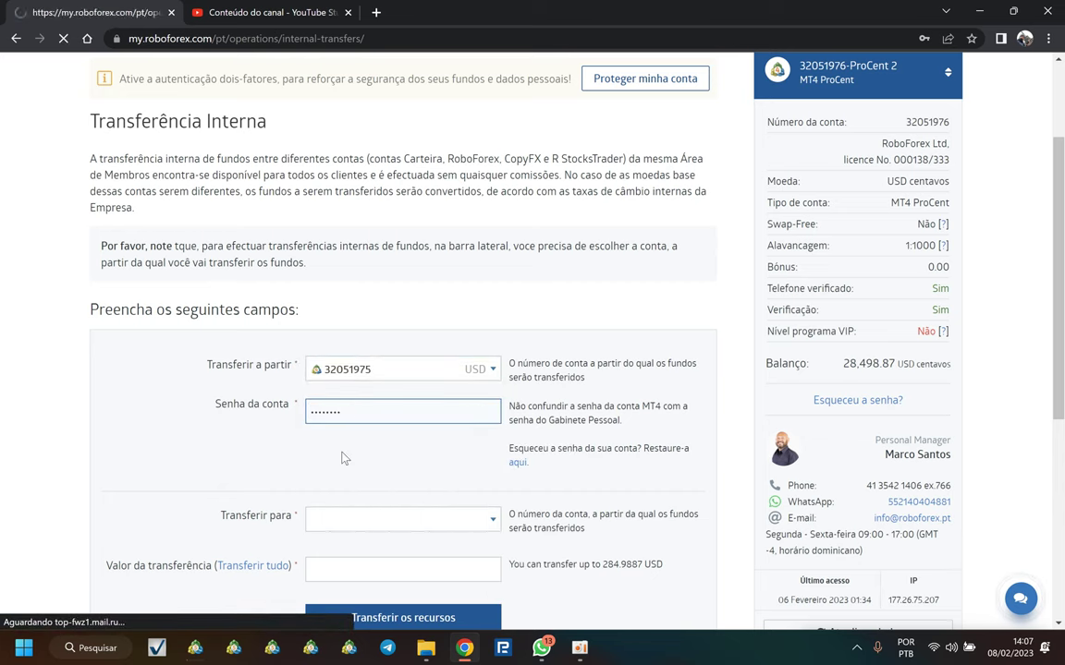
{"action": "scroll", "coordinate": [348, 415], "scroll_direction": "down", "scroll_amount": 1}
{"action": "left_click", "coordinate": [321, 267]}
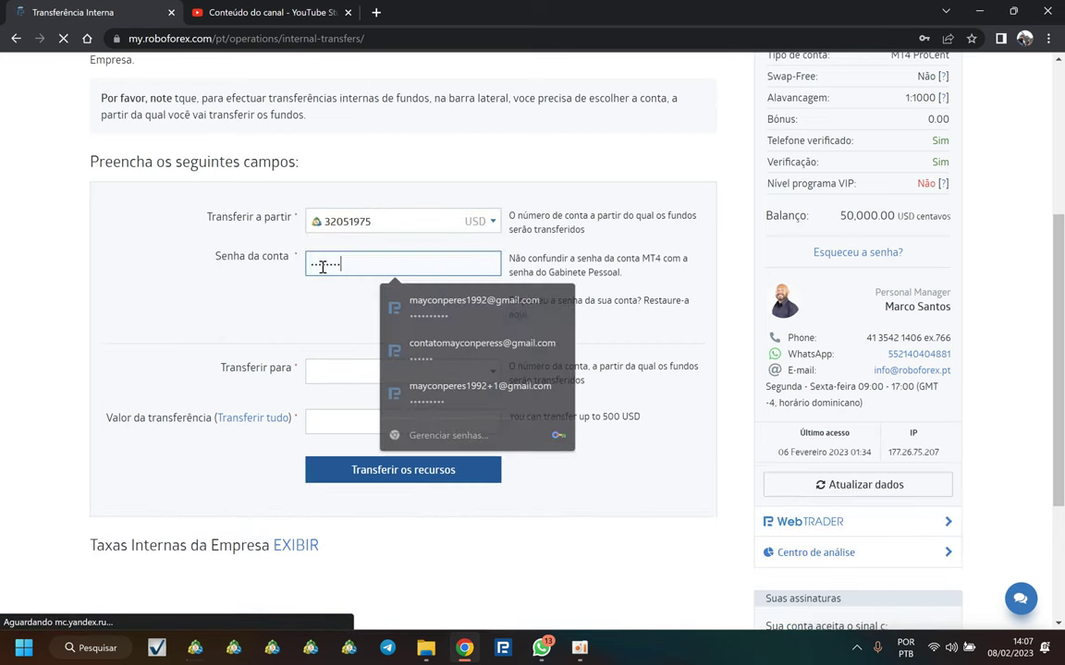
{"action": "type", "text": "********"}
{"action": "left_click", "coordinate": [348, 379]}
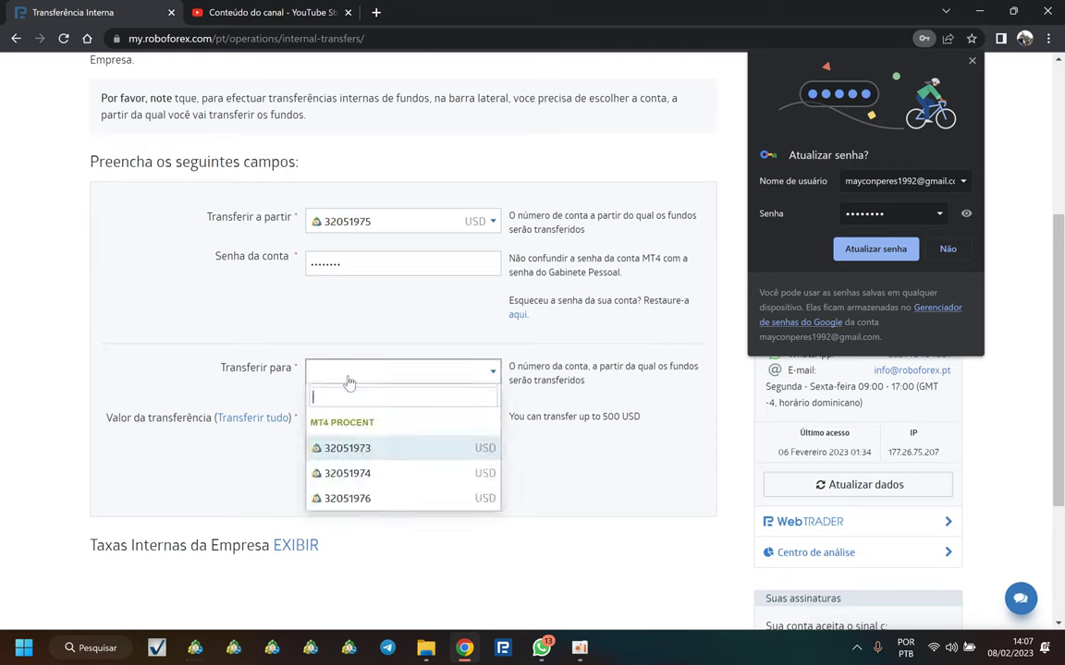
{"action": "left_click", "coordinate": [342, 473]}
{"action": "left_click", "coordinate": [971, 62]}
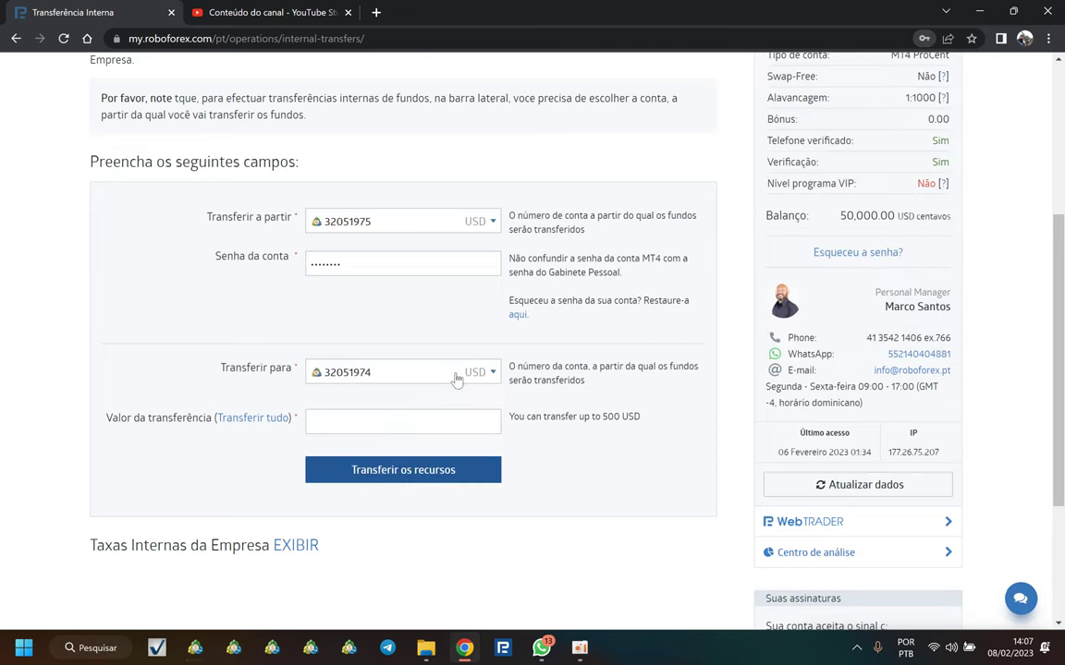
{"action": "left_click", "coordinate": [380, 422]}
{"action": "type", "text": "200"}
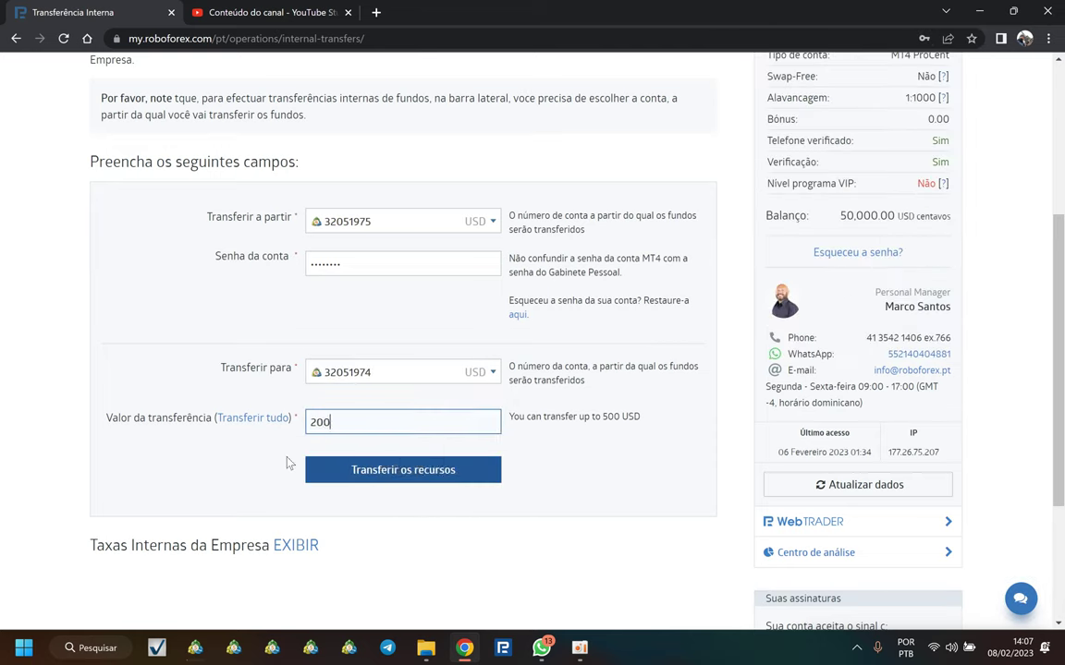
{"action": "left_click", "coordinate": [373, 472]}
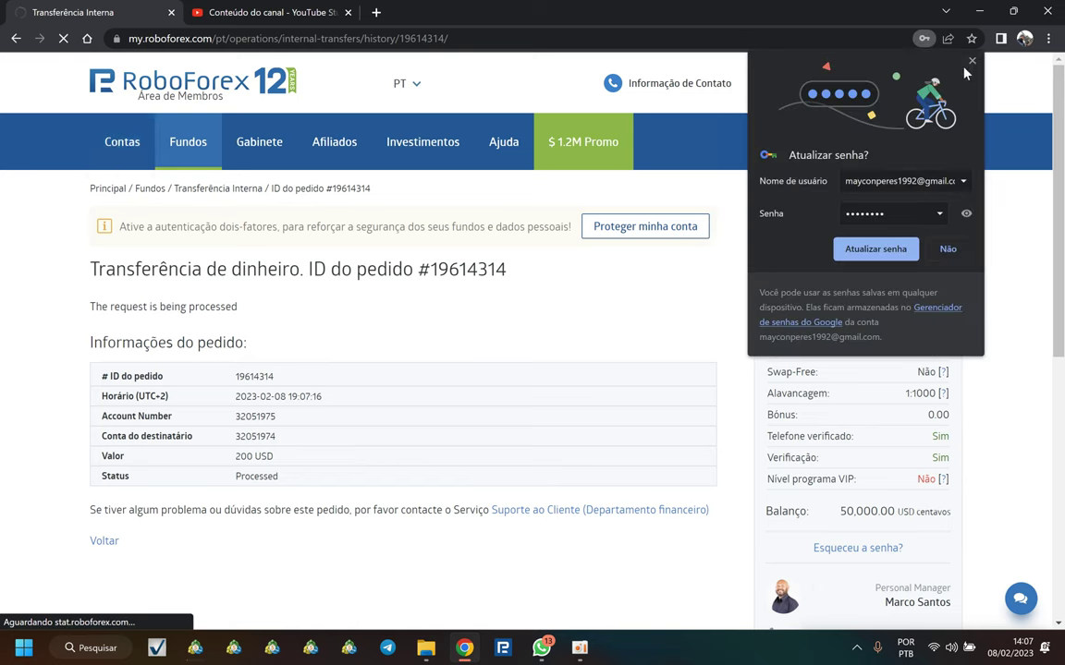
{"action": "left_click", "coordinate": [122, 142]}
{"action": "scroll", "coordinate": [403, 447], "scroll_direction": "down", "scroll_amount": 1}
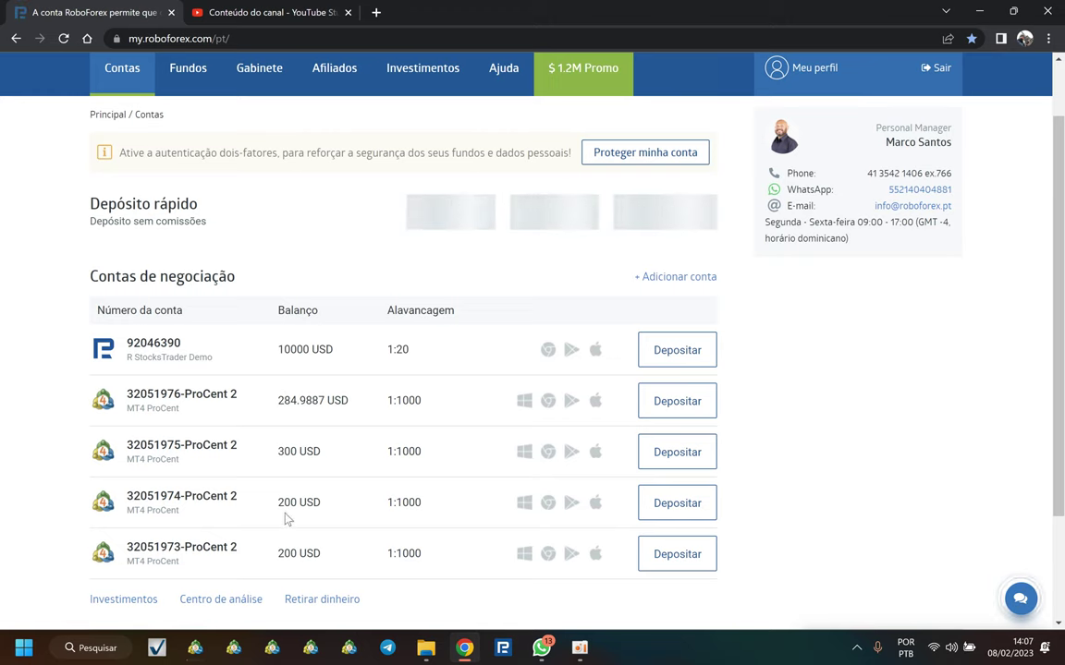
{"action": "scroll", "coordinate": [26, 477], "scroll_direction": "down", "scroll_amount": 1}
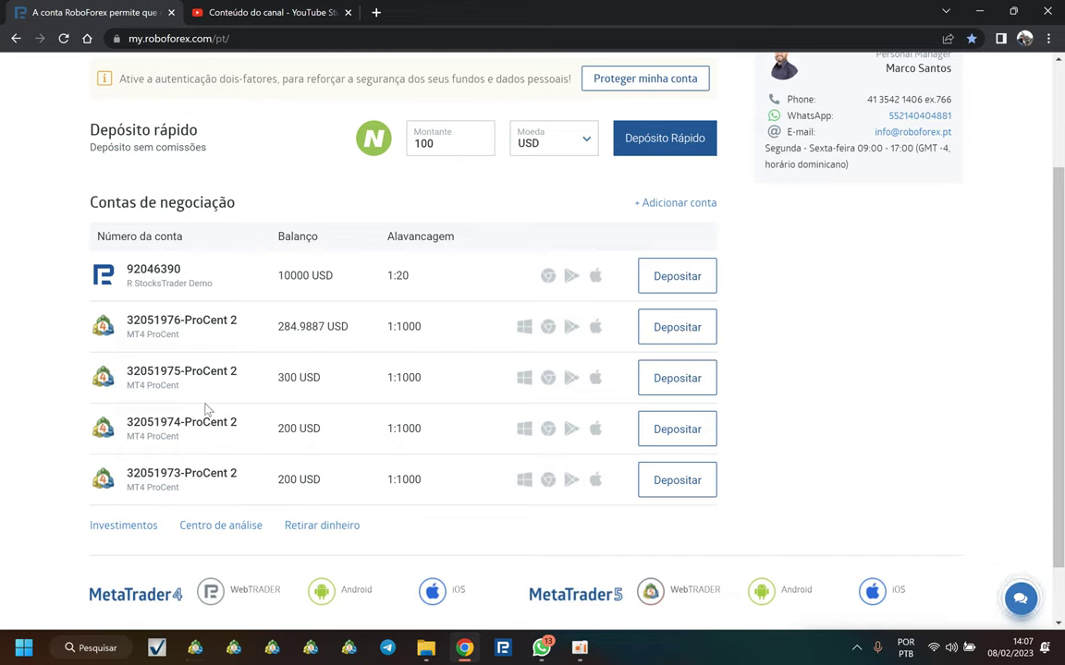
{"action": "scroll", "coordinate": [274, 421], "scroll_direction": "down", "scroll_amount": 1}
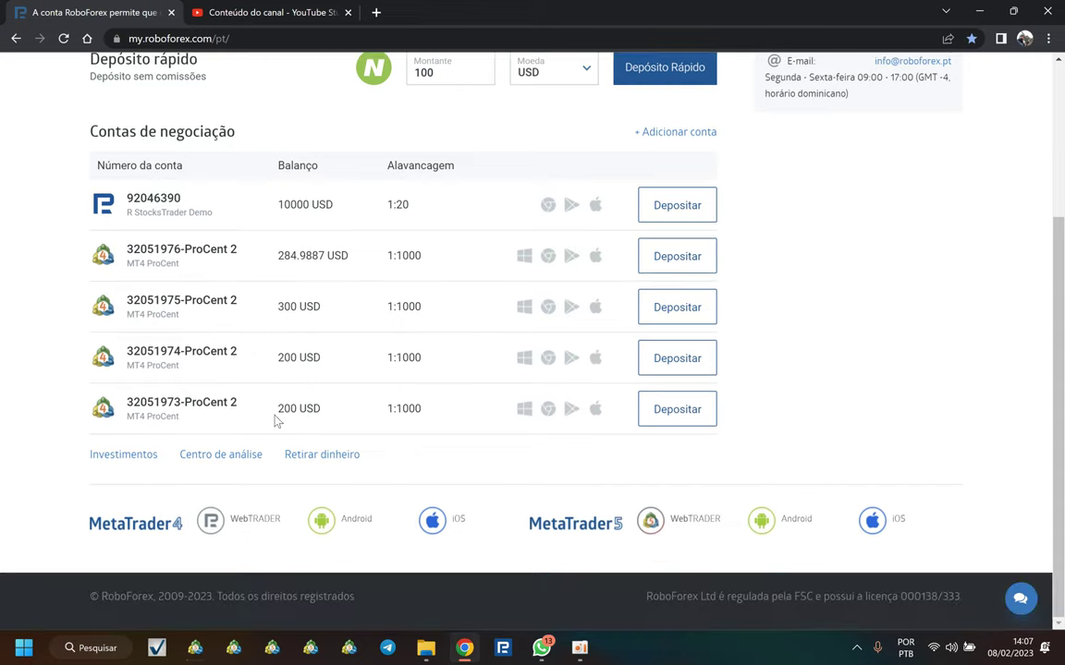
{"action": "scroll", "coordinate": [249, 395], "scroll_direction": "up", "scroll_amount": 3}
{"action": "scroll", "coordinate": [185, 509], "scroll_direction": "down", "scroll_amount": 2}
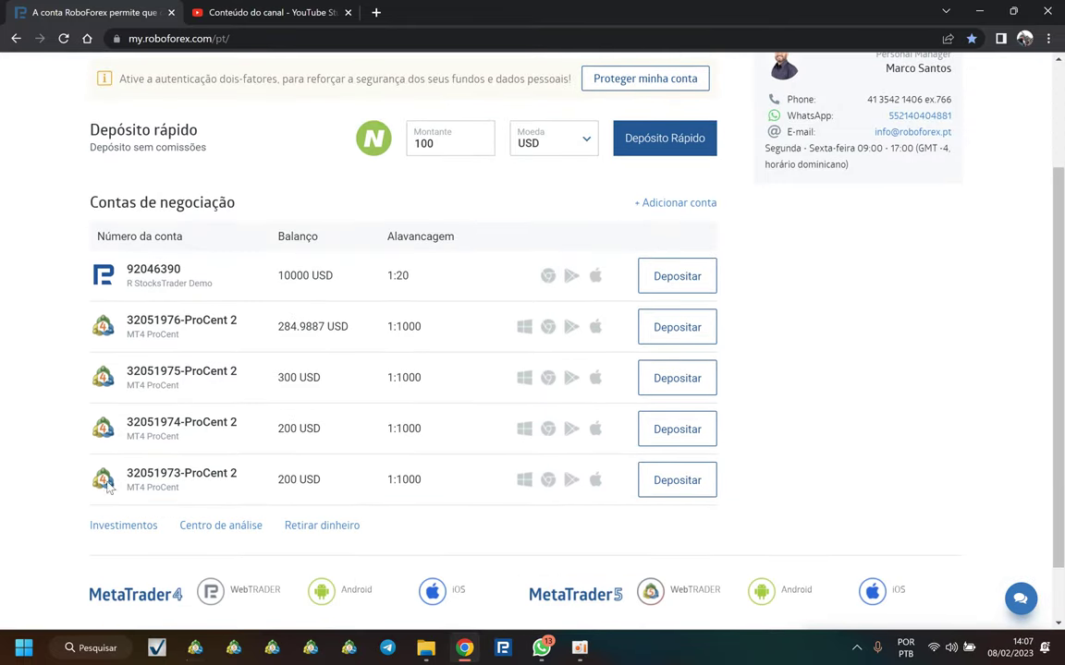
{"action": "double_click", "coordinate": [127, 427]}
{"action": "left_click", "coordinate": [192, 109]}
{"action": "scroll", "coordinate": [176, 120], "scroll_direction": "up", "scroll_amount": 2}
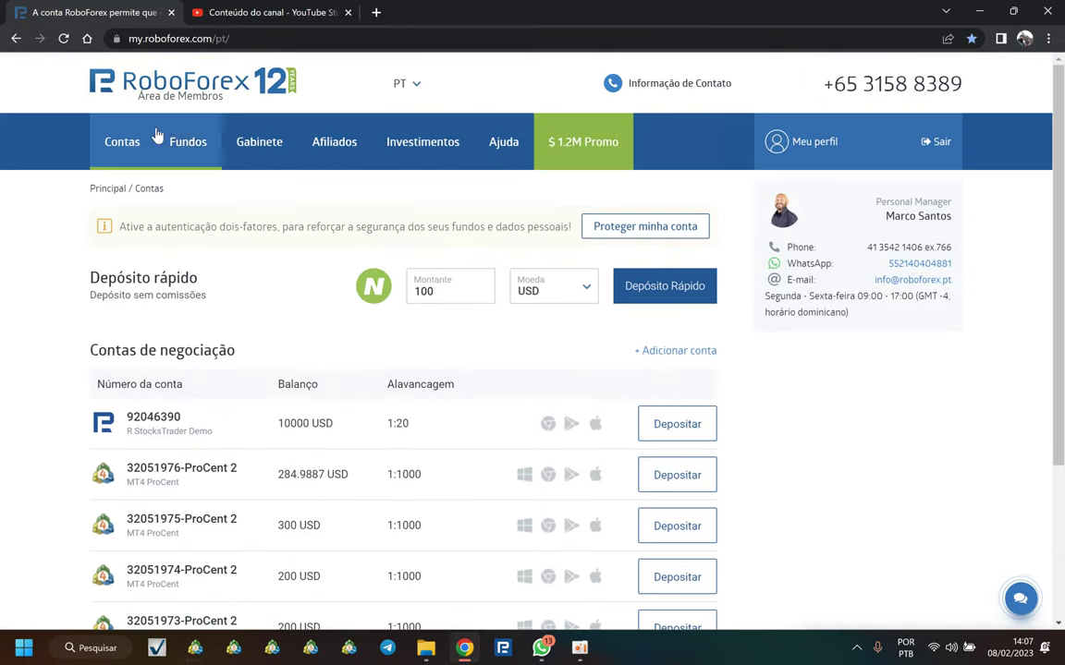
{"action": "mouse_move", "coordinate": [126, 154]}
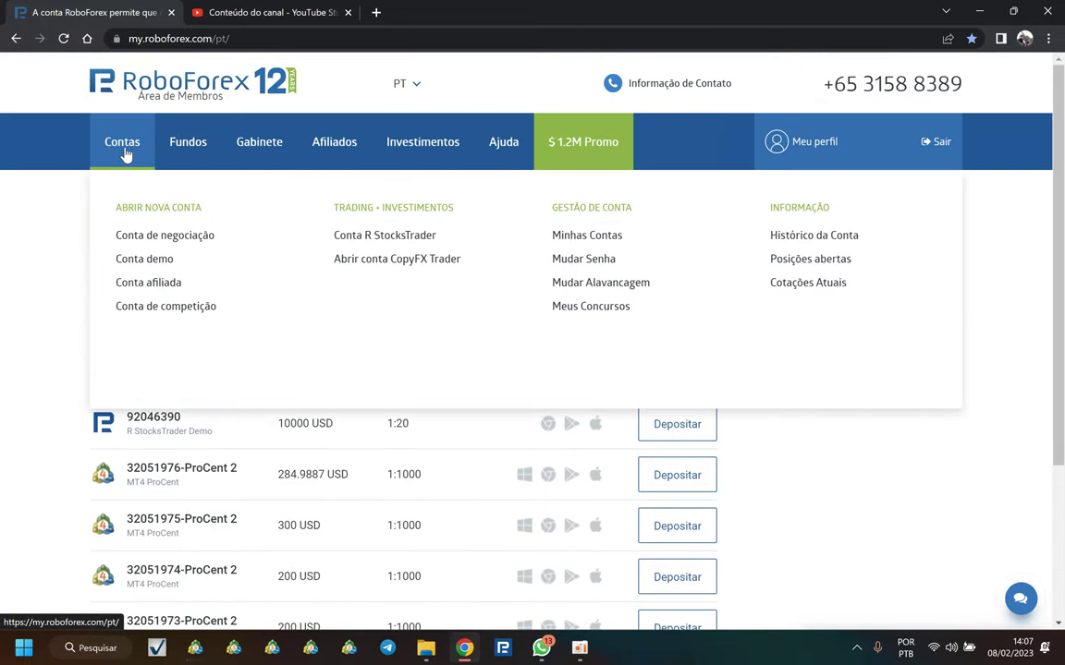
Step: Start a new trading account with type MT4 ProCent, keeping USD as the currency
{"action": "left_click", "coordinate": [167, 244]}
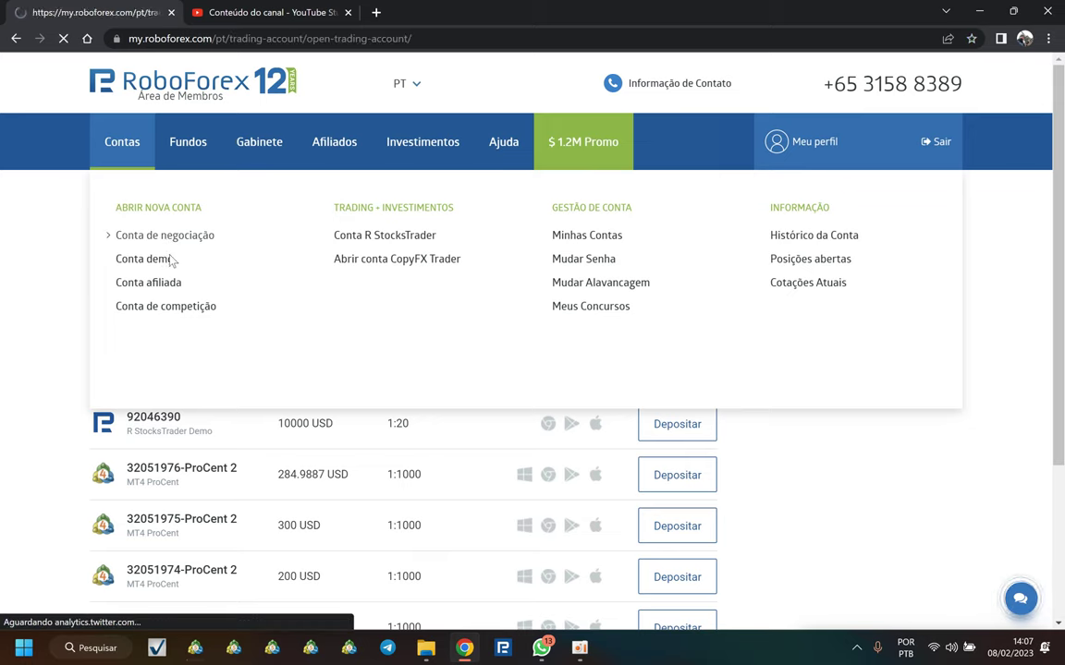
{"action": "scroll", "coordinate": [370, 314], "scroll_direction": "down", "scroll_amount": 2}
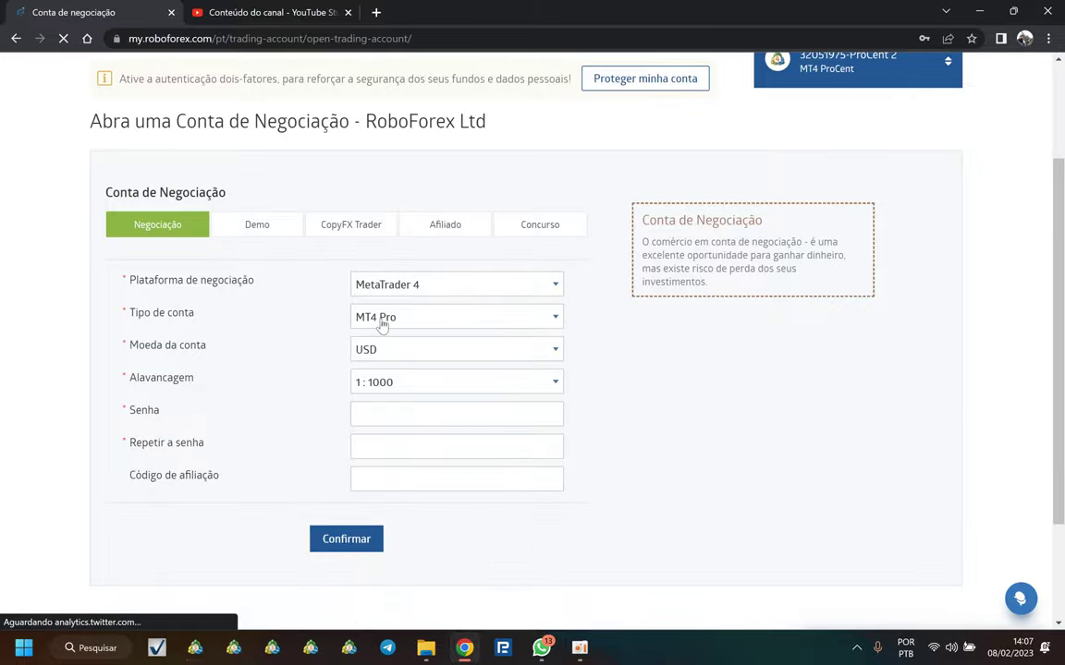
{"action": "left_click", "coordinate": [379, 322]}
{"action": "left_click", "coordinate": [386, 368]}
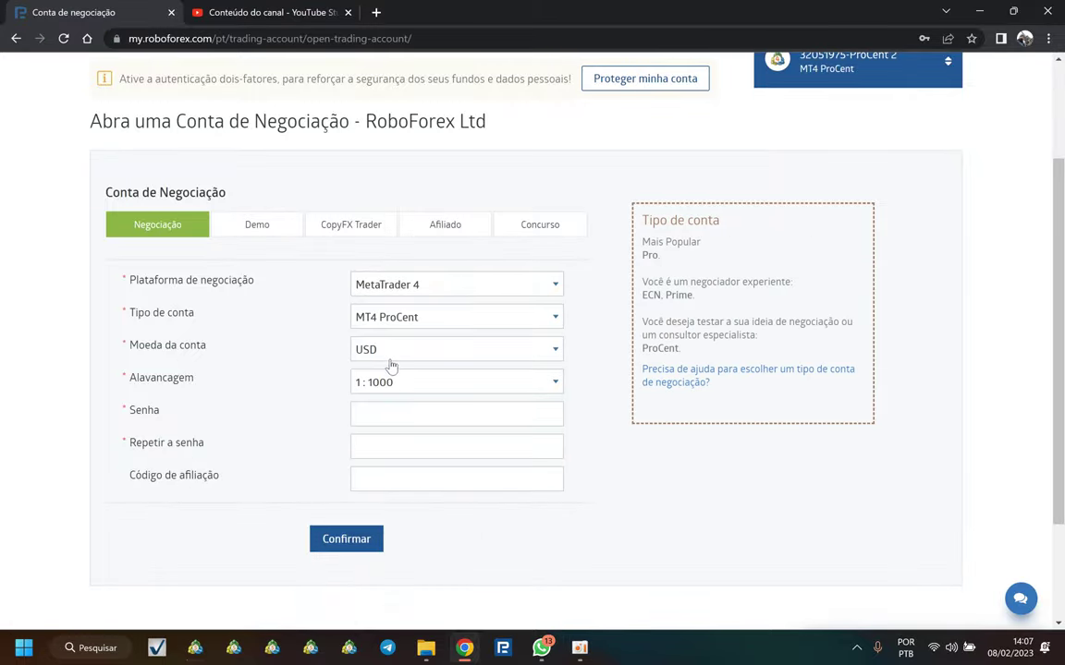
{"action": "left_click", "coordinate": [417, 355]}
{"action": "left_click", "coordinate": [418, 355]}
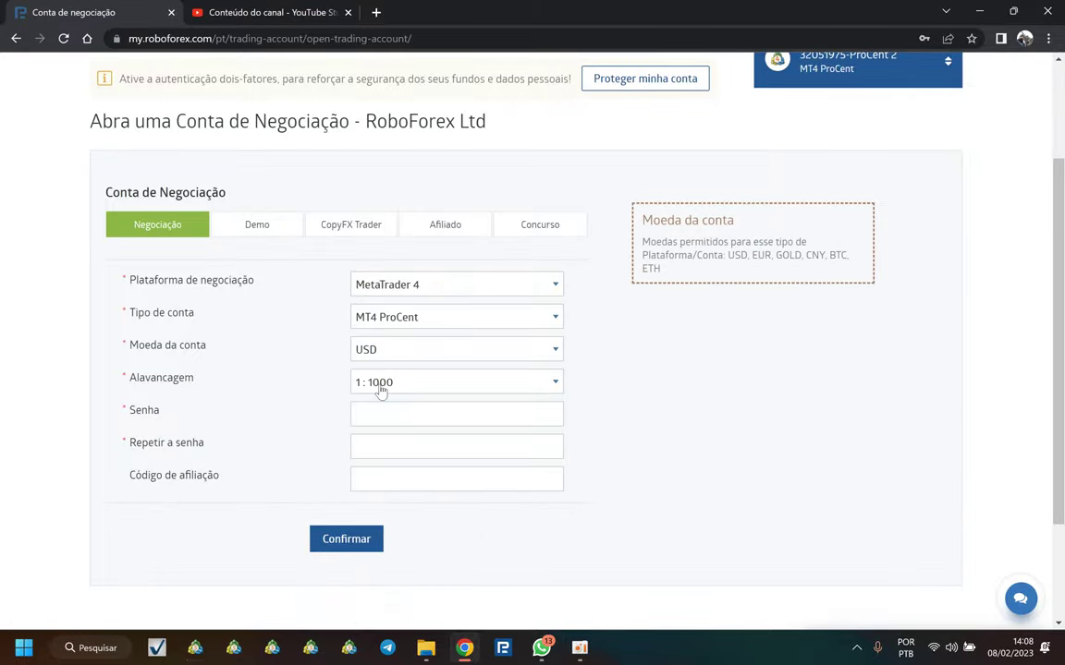
Step: Enter the new account's password and repeat it
{"action": "left_click", "coordinate": [359, 413]}
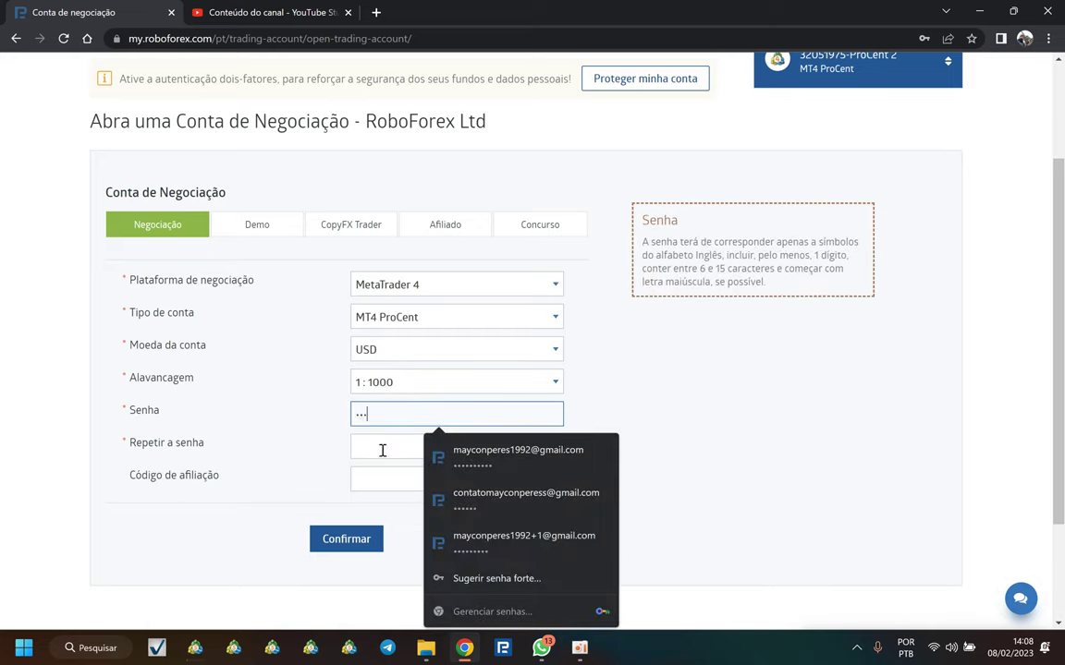
{"action": "left_click", "coordinate": [381, 450]}
{"action": "type", "text": "•••"}
Step: Fill in the partner code field with the affiliate code
{"action": "left_click", "coordinate": [356, 475]}
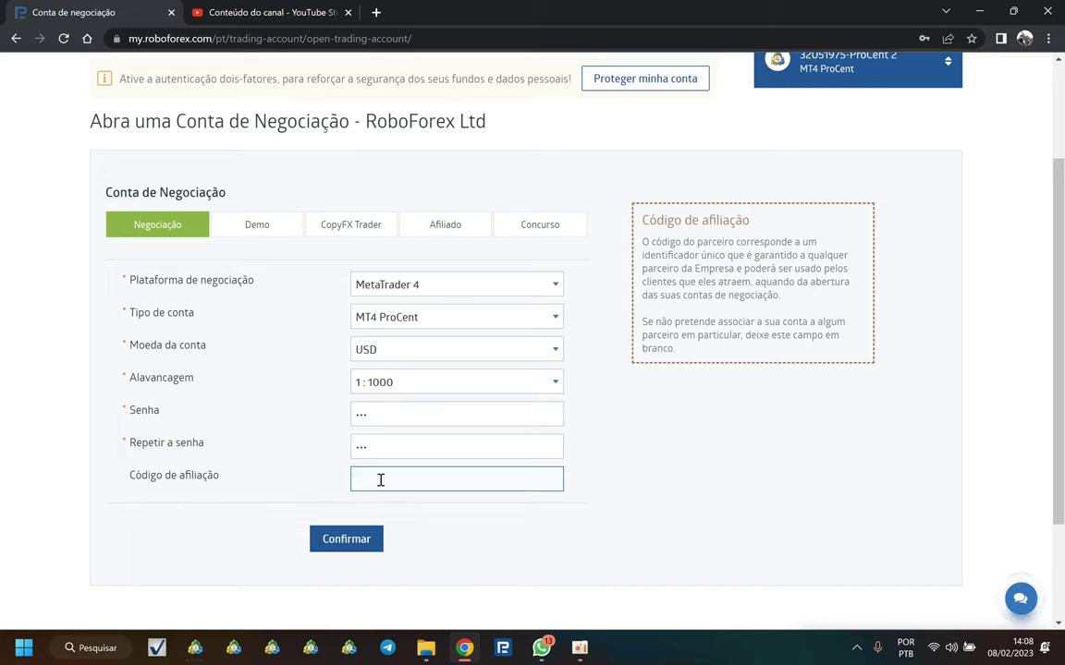
{"action": "left_click_drag", "start_coordinate": [132, 479], "coordinate": [230, 484]}
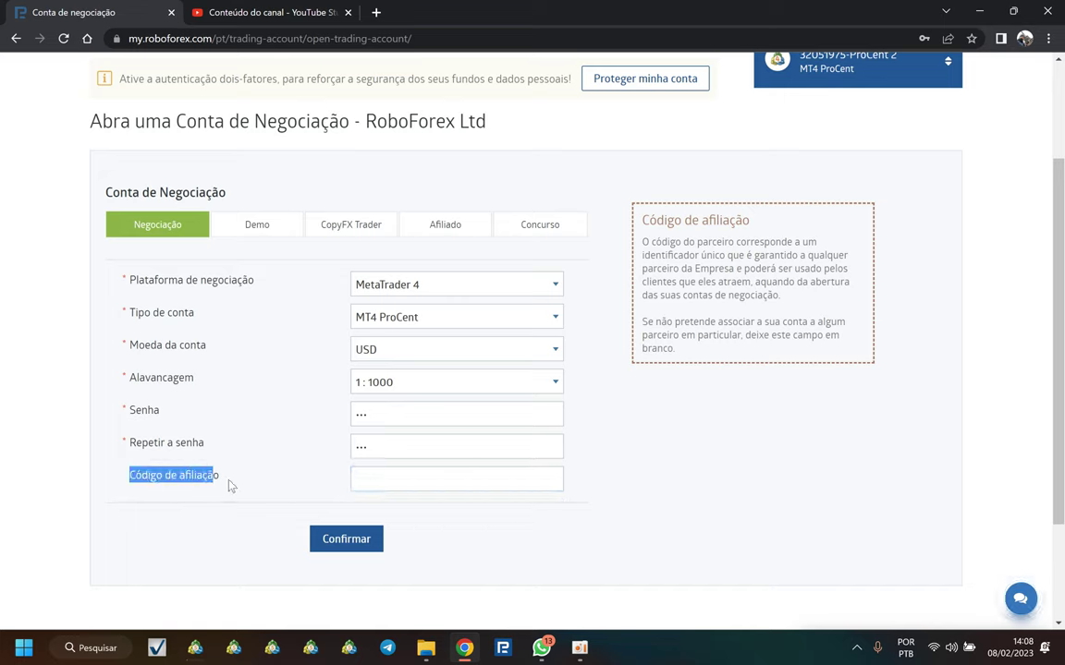
{"action": "left_click", "coordinate": [395, 488]}
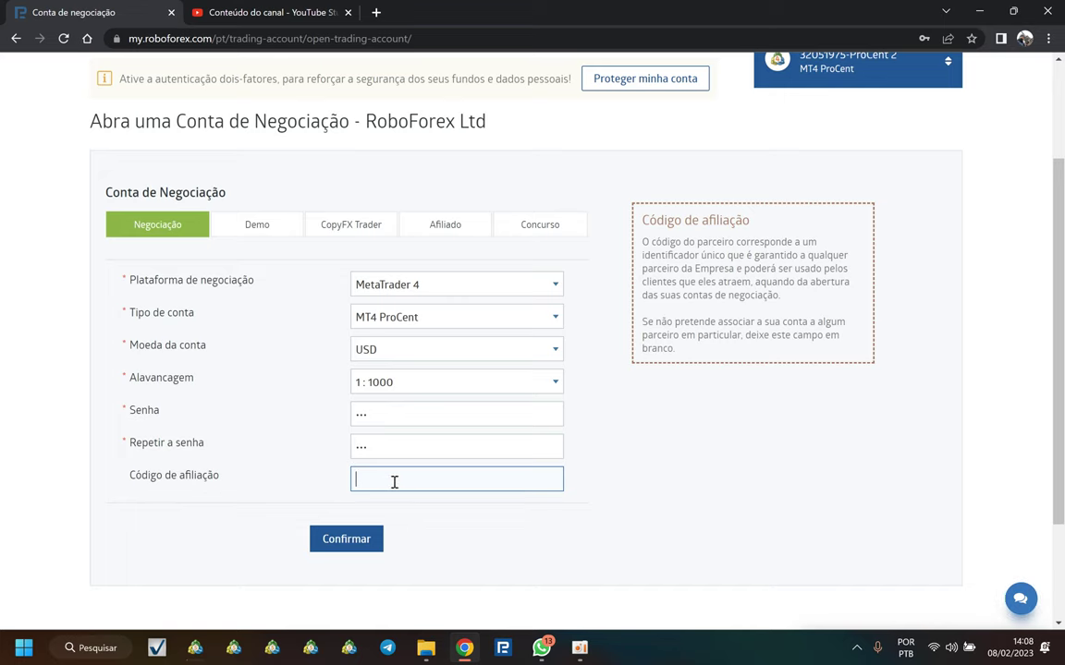
{"action": "left_click_drag", "start_coordinate": [109, 483], "coordinate": [234, 499]}
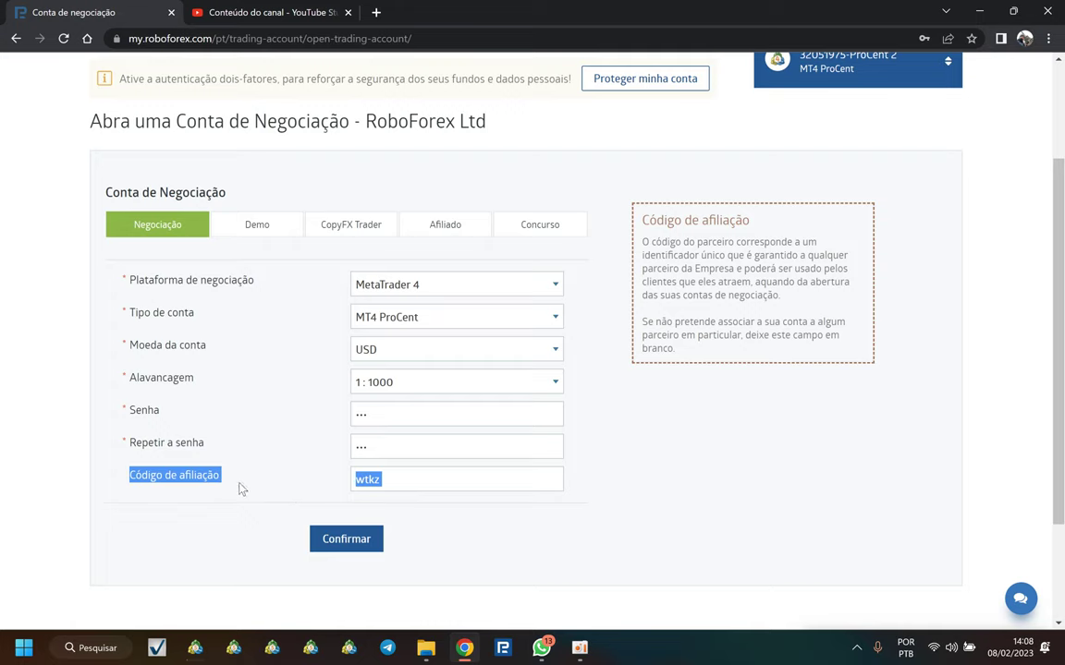
{"action": "left_click", "coordinate": [392, 481]}
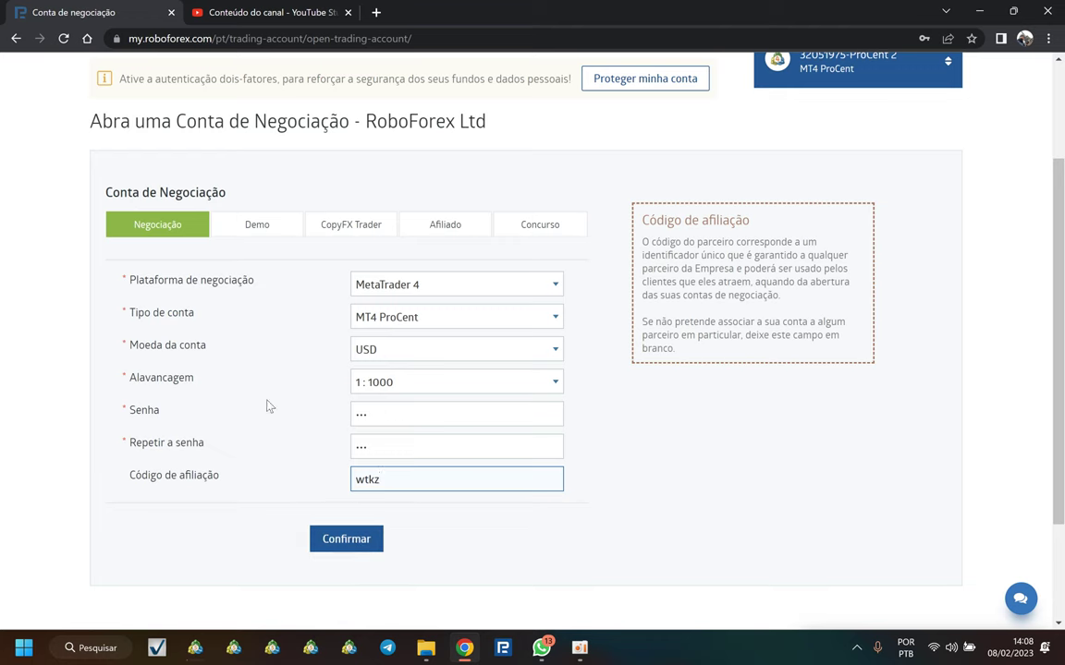
{"action": "scroll", "coordinate": [212, 280], "scroll_direction": "up", "scroll_amount": 3}
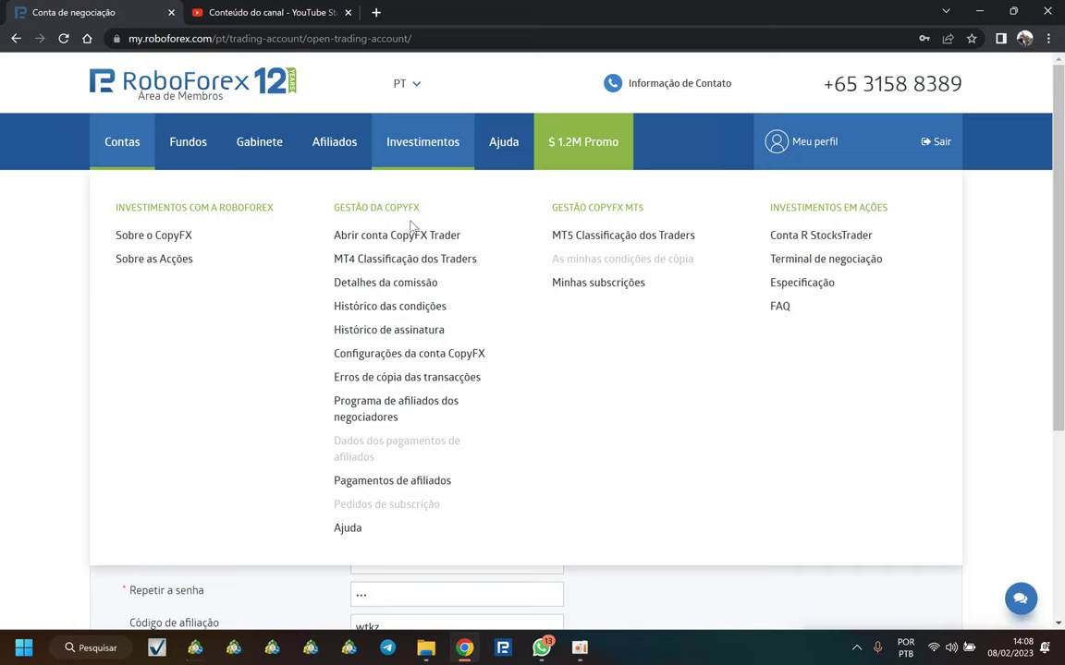
Step: Open MT4 Classificação dos Traders from Investimentos, then focus the name filter and open the account selector
{"action": "left_click", "coordinate": [412, 268]}
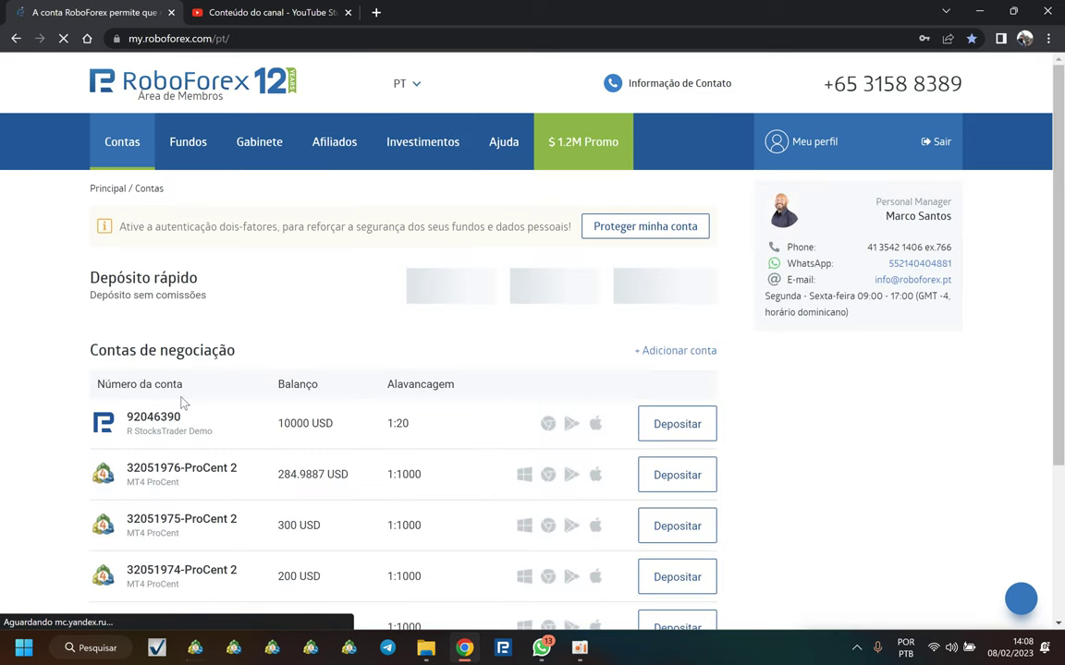
{"action": "scroll", "coordinate": [185, 434], "scroll_direction": "down", "scroll_amount": 3}
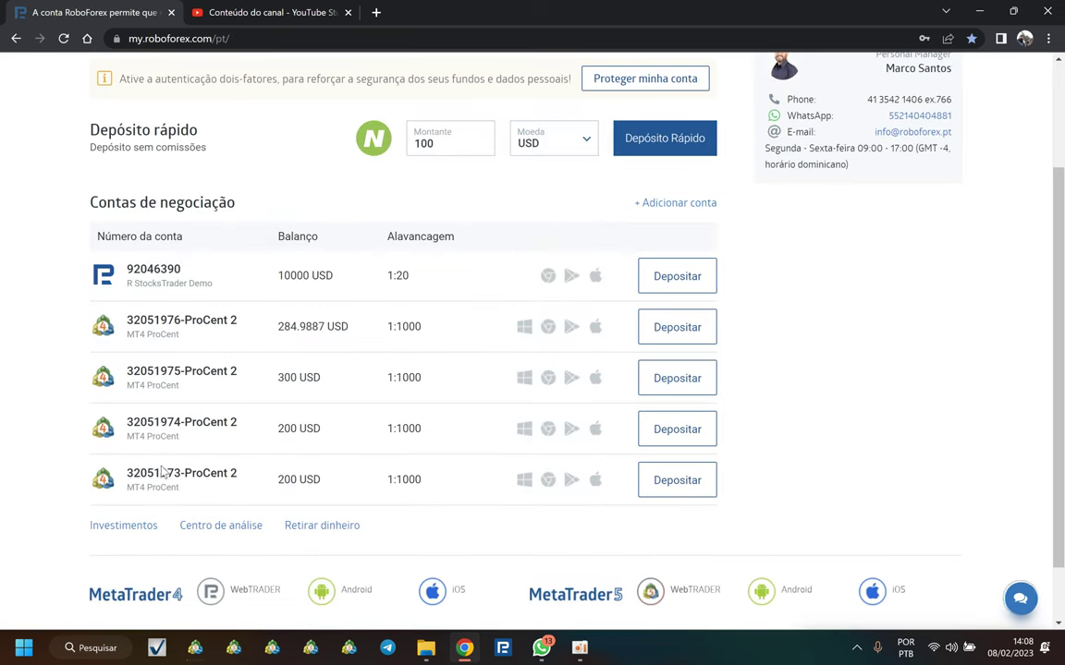
{"action": "scroll", "coordinate": [218, 264], "scroll_direction": "up", "scroll_amount": 2}
{"action": "scroll", "coordinate": [218, 264], "scroll_direction": "up", "scroll_amount": 1}
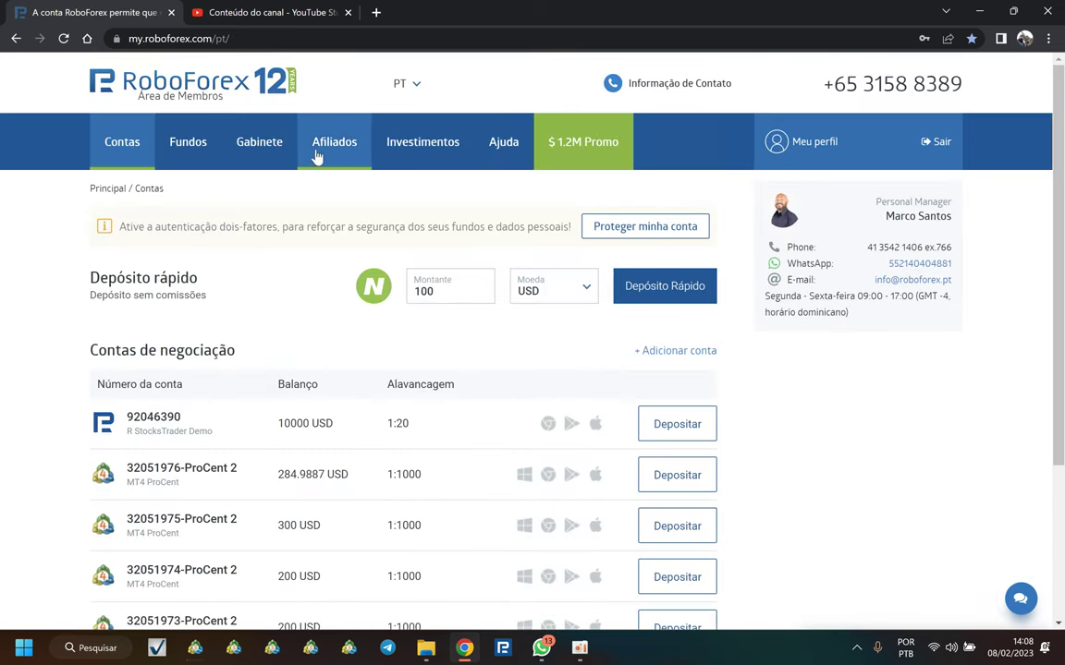
{"action": "mouse_move", "coordinate": [387, 146]}
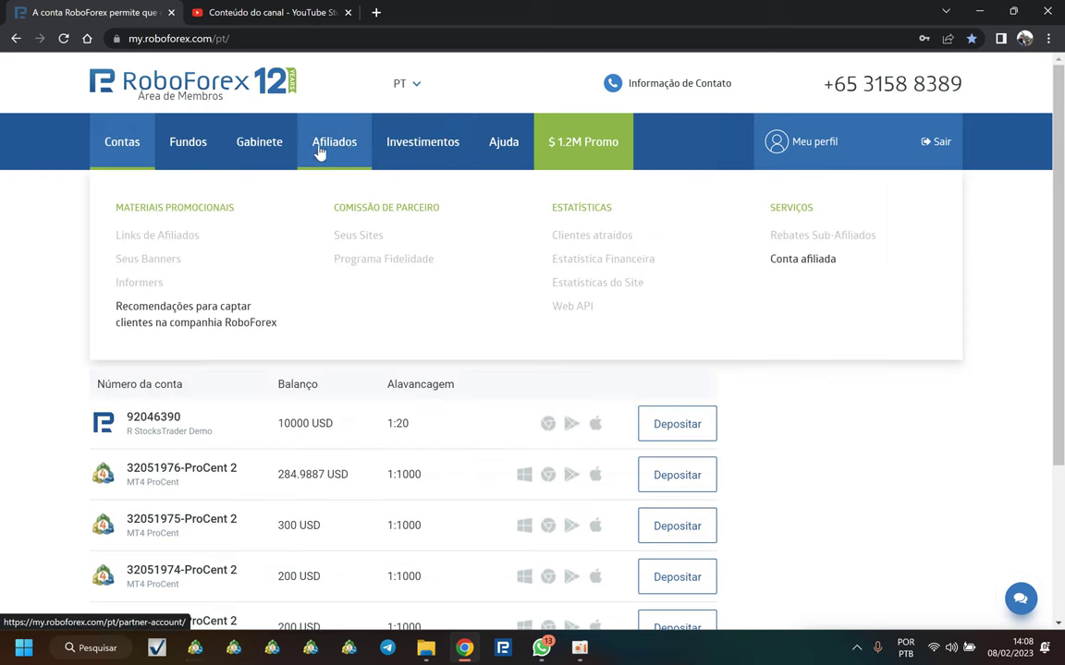
{"action": "left_click", "coordinate": [403, 266]}
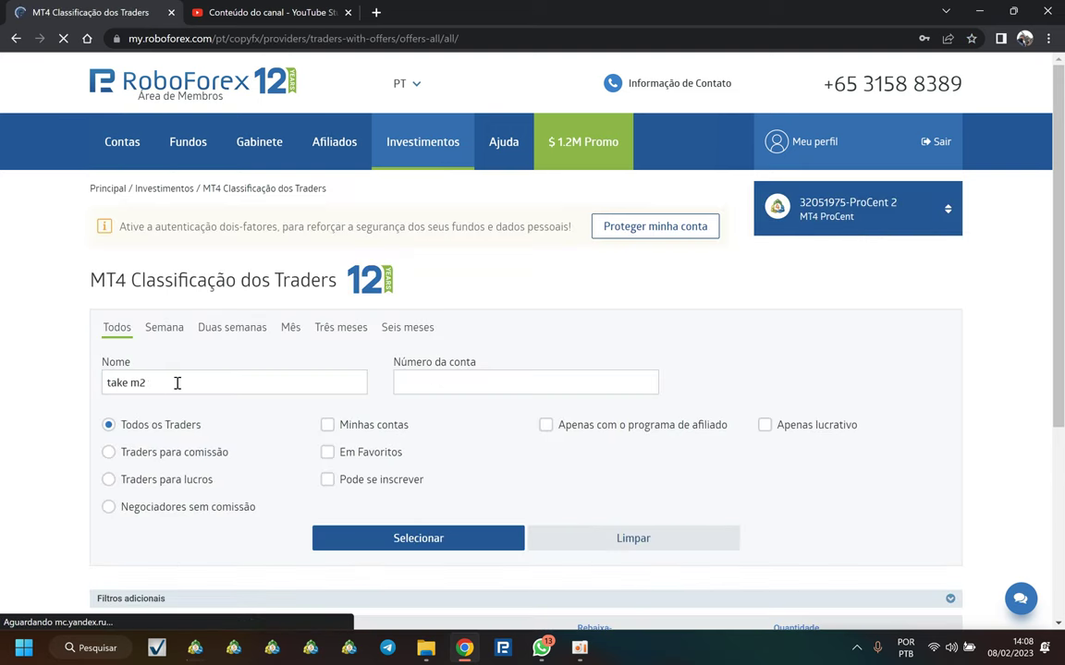
{"action": "left_click", "coordinate": [177, 382]}
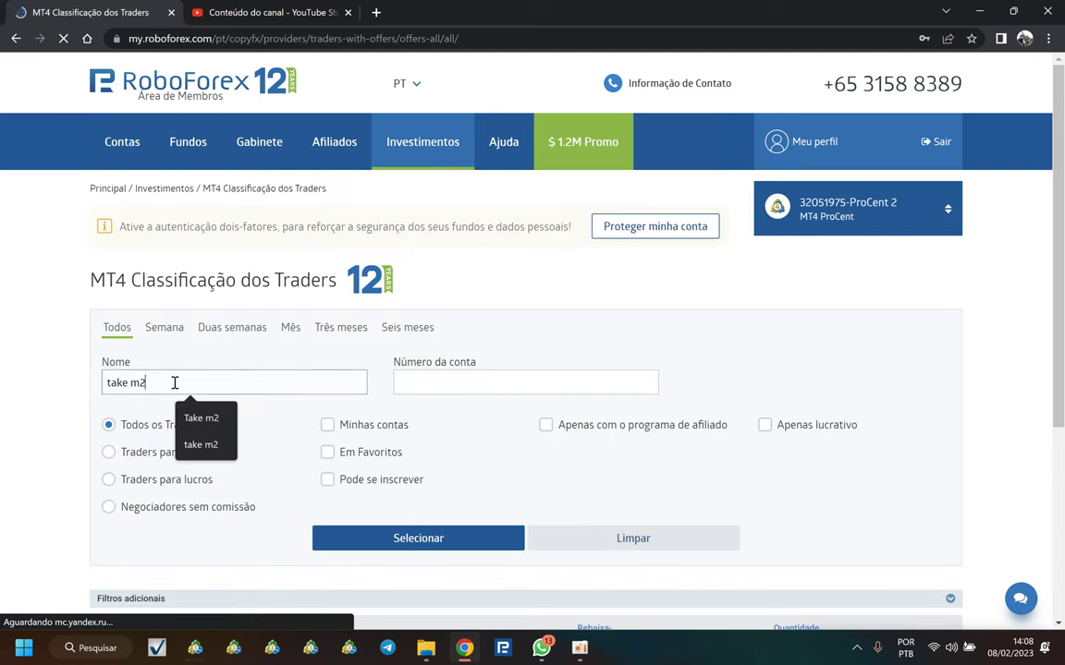
{"action": "left_click", "coordinate": [849, 221]}
{"action": "scroll", "coordinate": [859, 498], "scroll_direction": "down", "scroll_amount": 1}
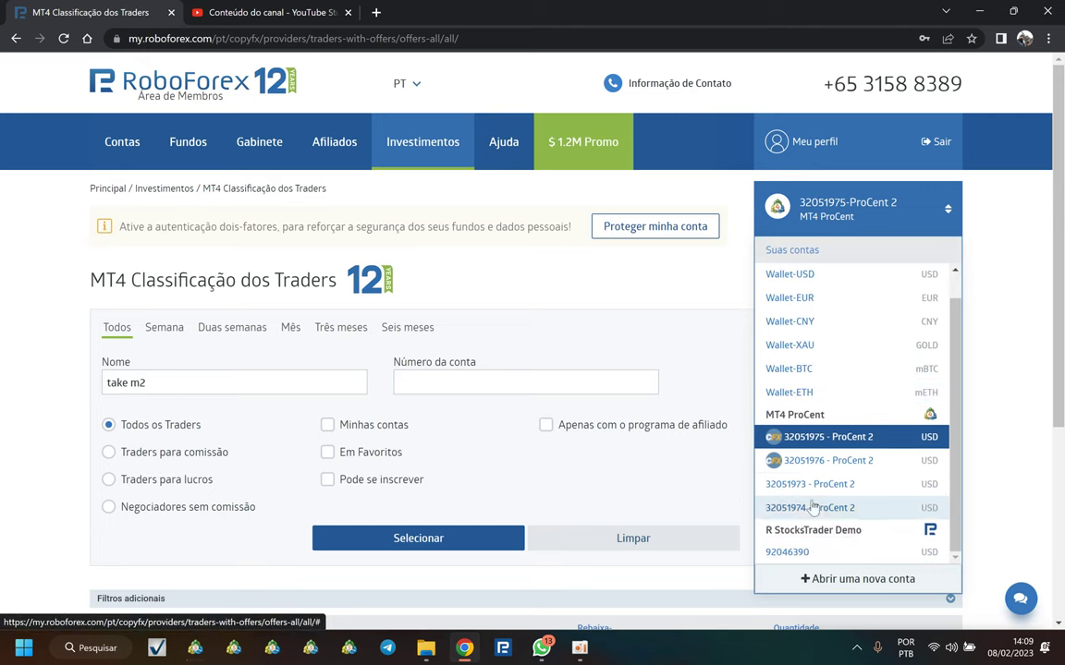
{"action": "mouse_move", "coordinate": [774, 442]}
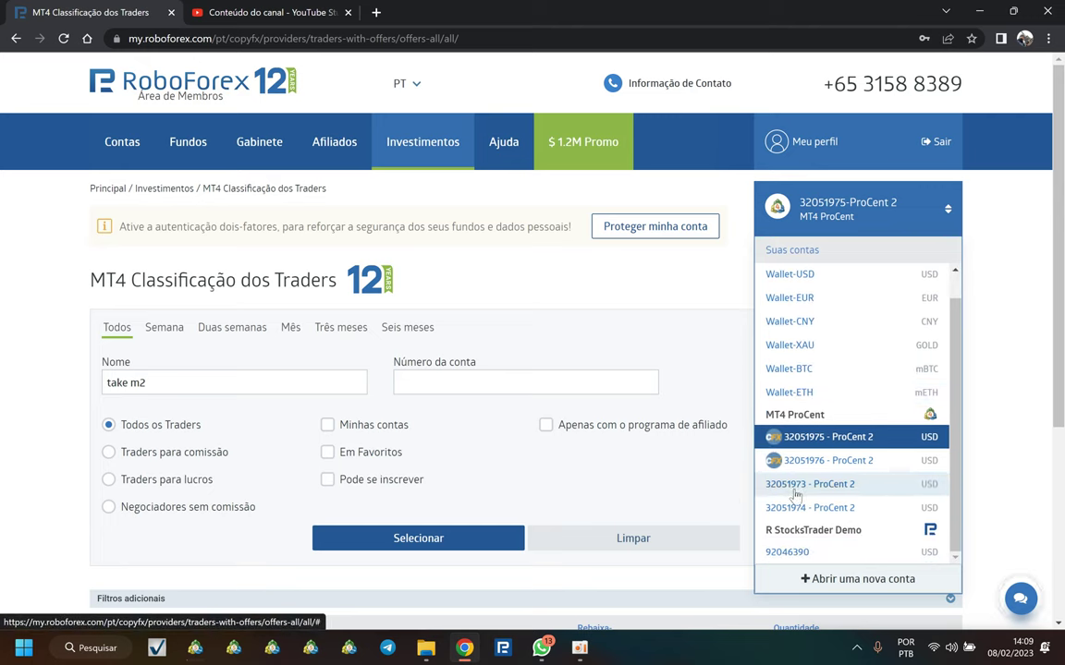
{"action": "left_click", "coordinate": [796, 490]}
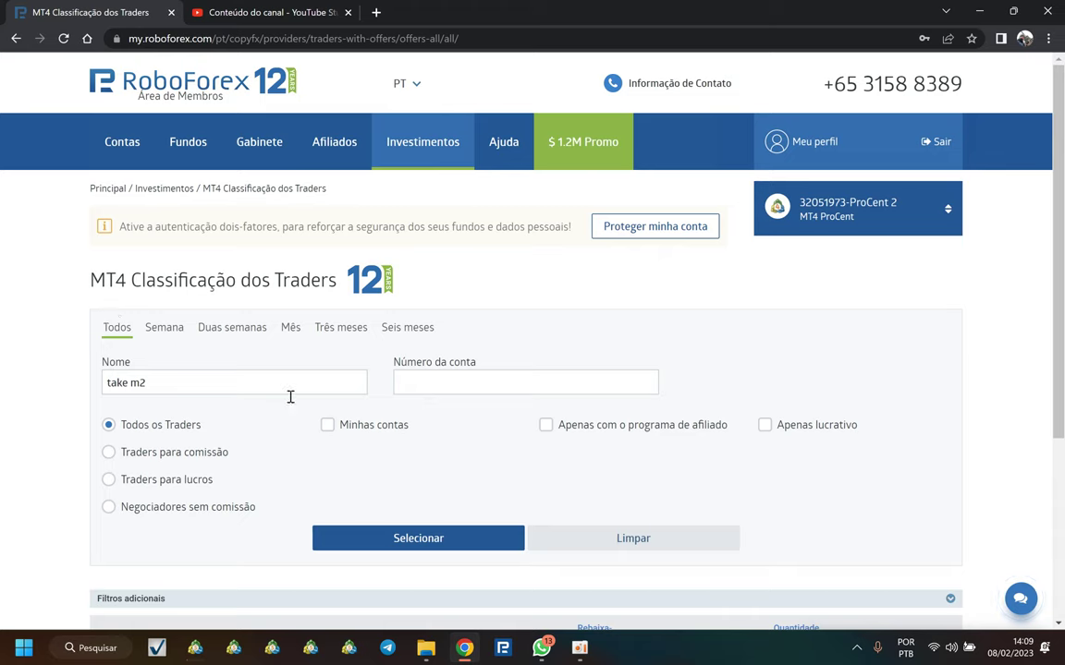
{"action": "left_click", "coordinate": [225, 379]}
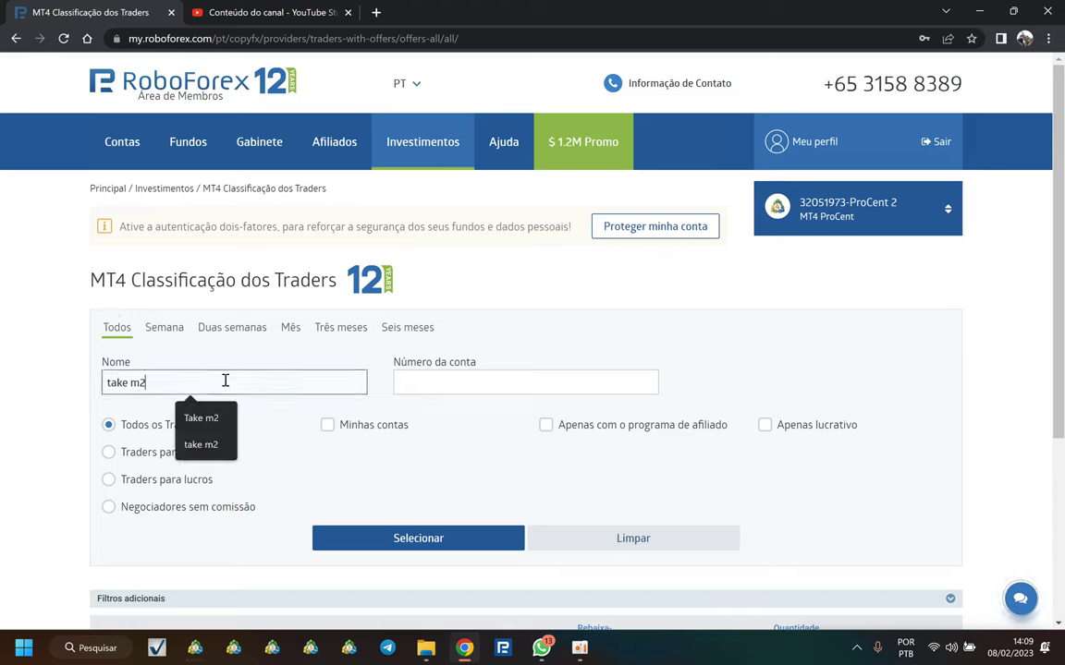
{"action": "key", "text": "BackSpace"}
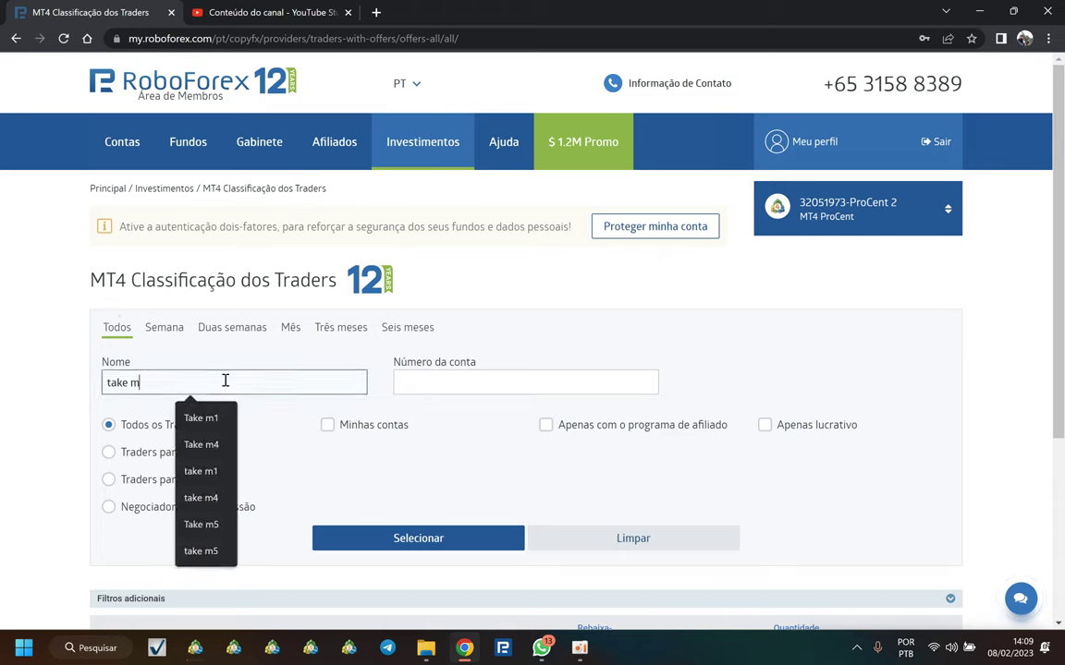
{"action": "type", "text": "3"}
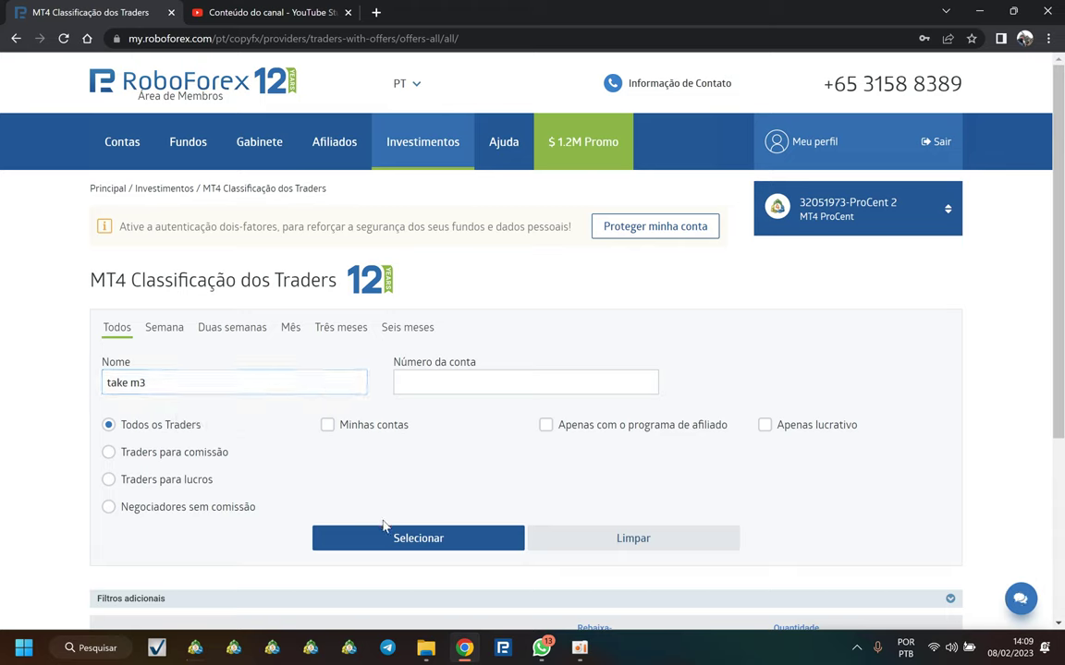
{"action": "key", "text": "Return"}
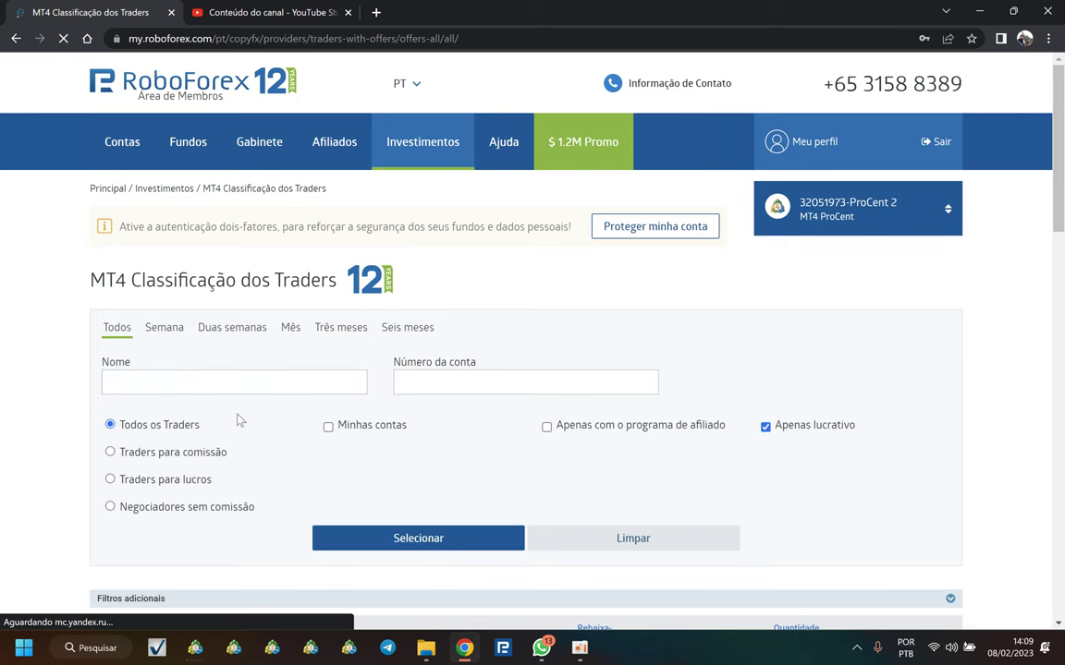
Step: Re-enter 'take m3' in the name filter, pick the Take m3 suggestion and search
{"action": "scroll", "coordinate": [309, 459], "scroll_direction": "down", "scroll_amount": 2}
{"action": "scroll", "coordinate": [167, 509], "scroll_direction": "down", "scroll_amount": 1}
{"action": "scroll", "coordinate": [165, 388], "scroll_direction": "up", "scroll_amount": 3}
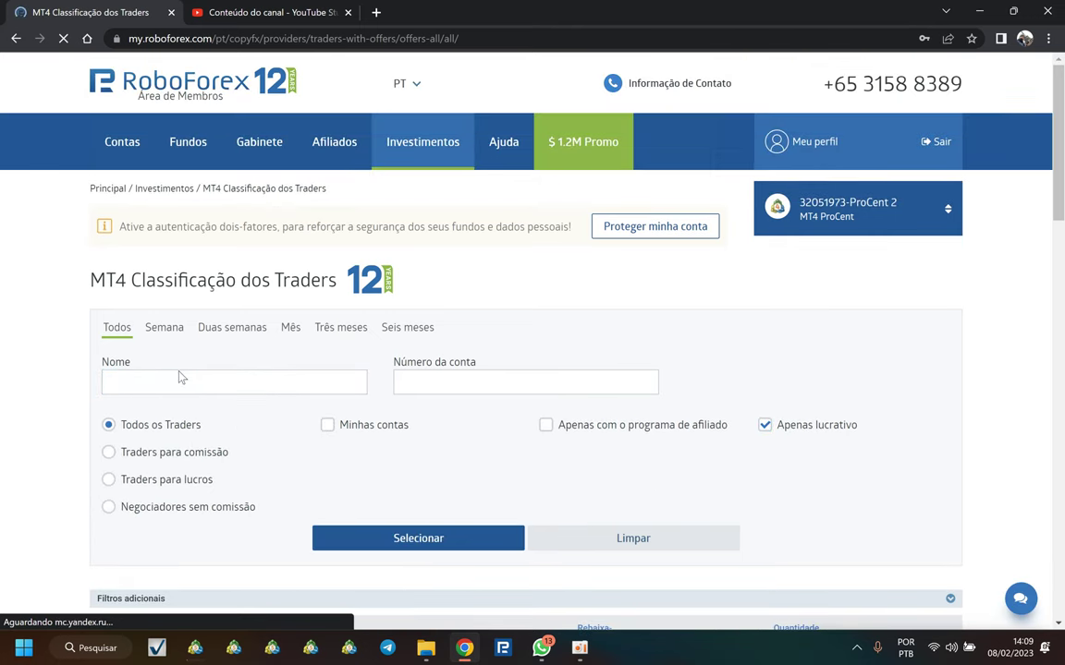
{"action": "left_click", "coordinate": [163, 383]}
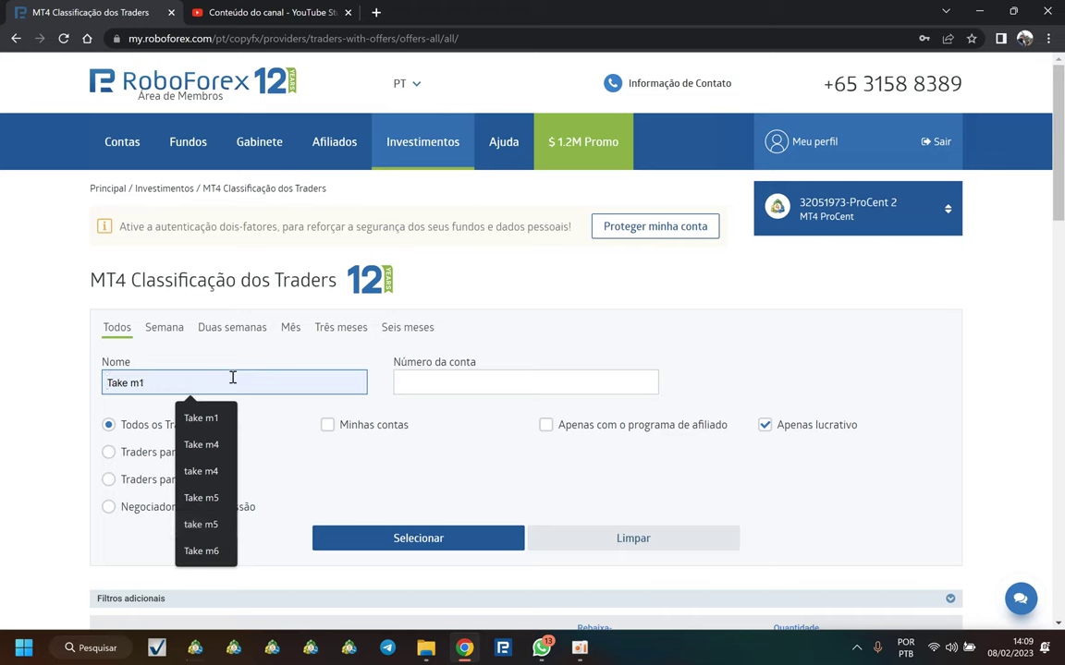
{"action": "type", "text": "take m3"}
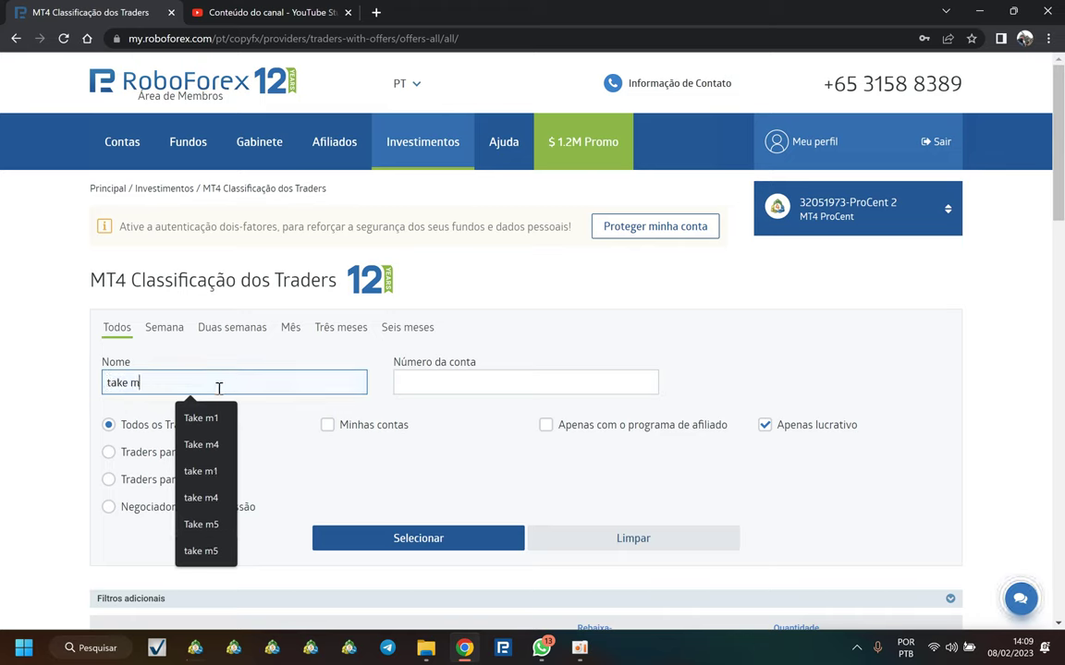
{"action": "left_click", "coordinate": [201, 418]}
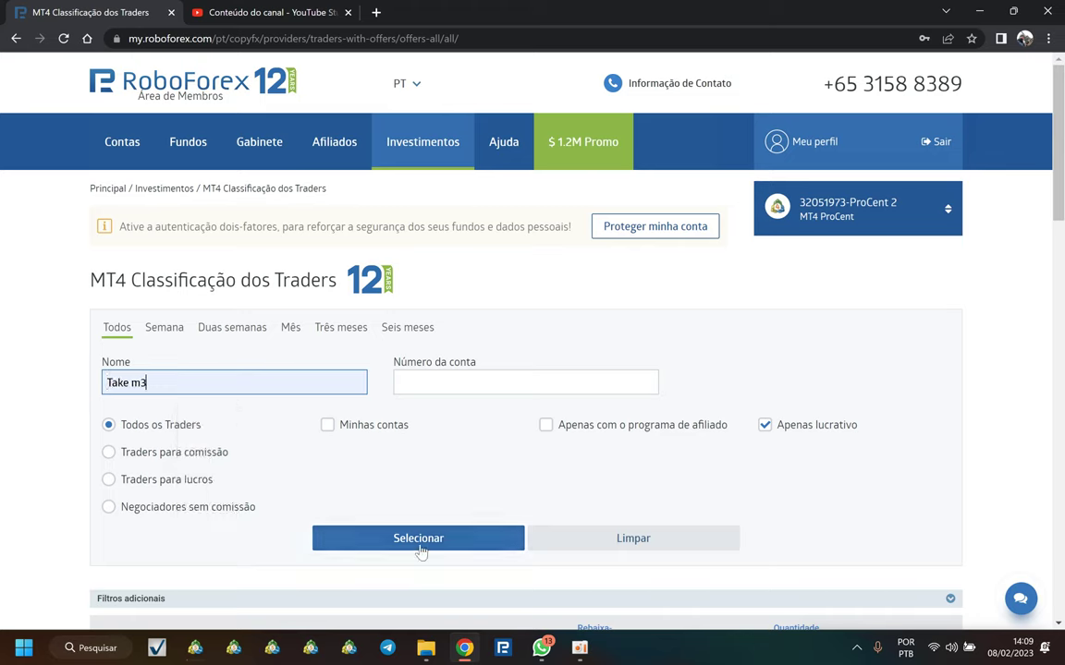
{"action": "left_click", "coordinate": [419, 546]}
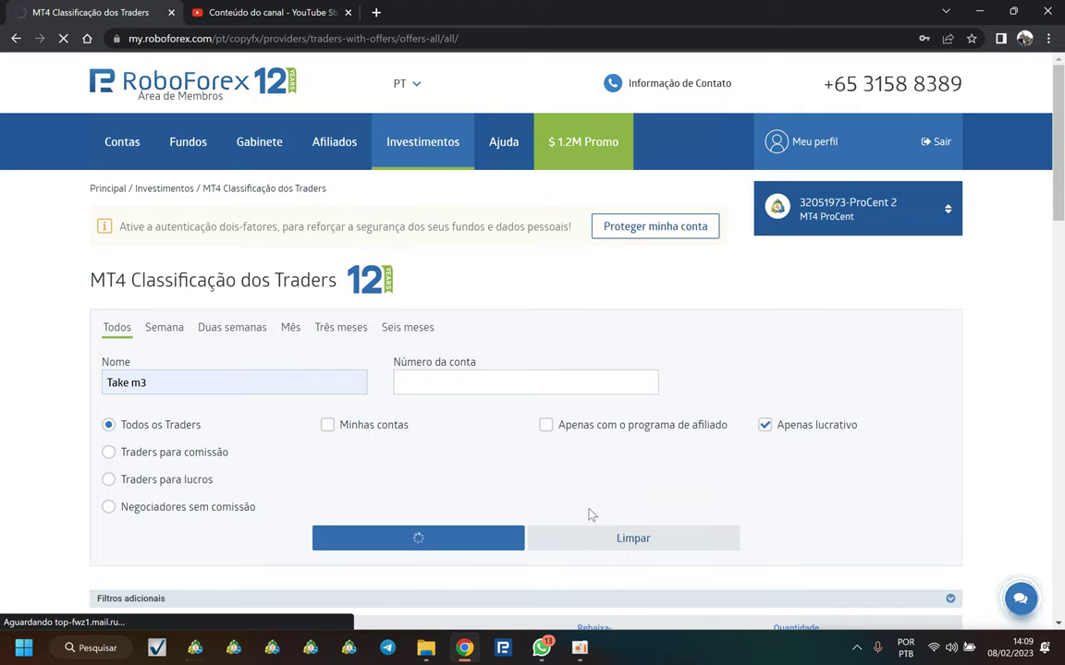
Step: Use the lowercase 'take m3' suggestion, turn off profitable-traders-only, and search again
{"action": "scroll", "coordinate": [499, 459], "scroll_direction": "down", "scroll_amount": 3}
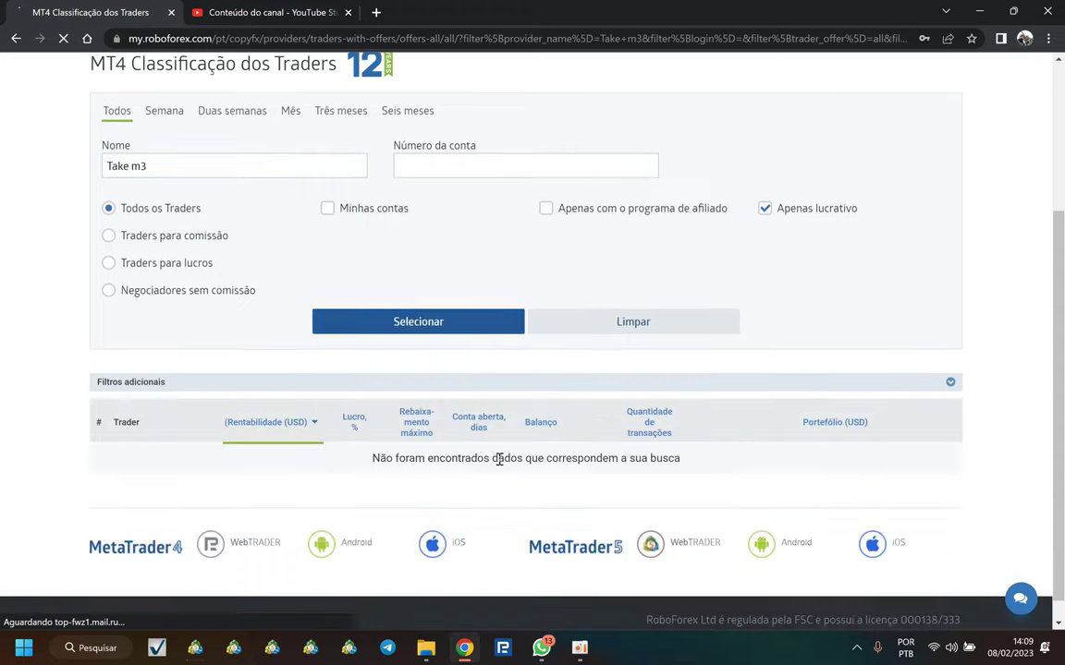
{"action": "scroll", "coordinate": [277, 370], "scroll_direction": "up", "scroll_amount": 2}
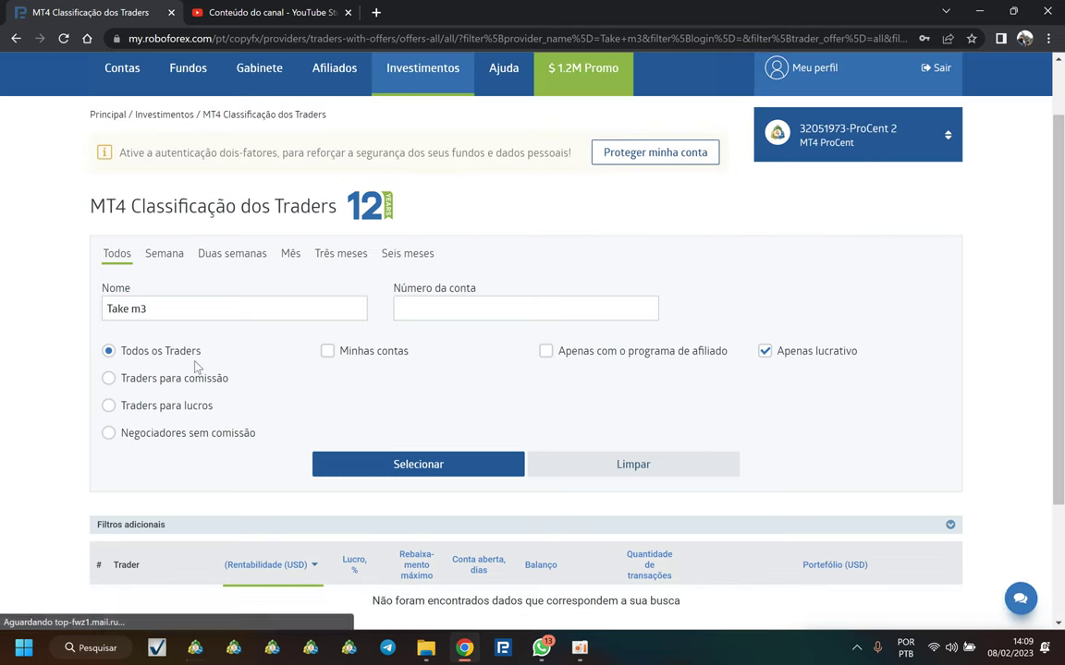
{"action": "triple_click", "coordinate": [171, 308]}
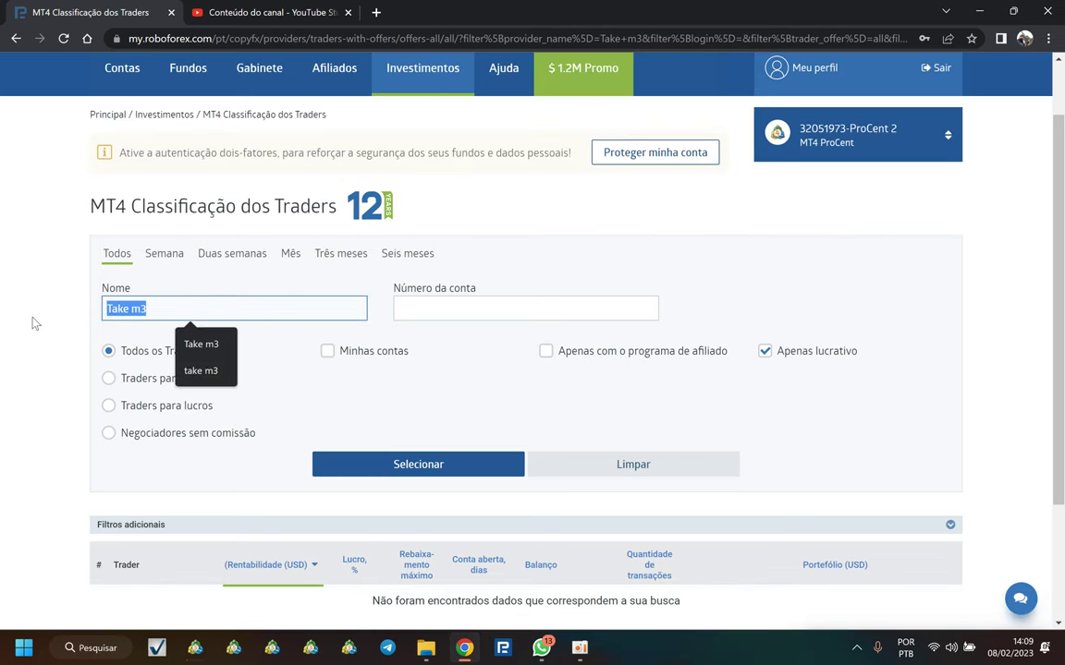
{"action": "left_click", "coordinate": [201, 371]}
{"action": "left_click", "coordinate": [765, 352]}
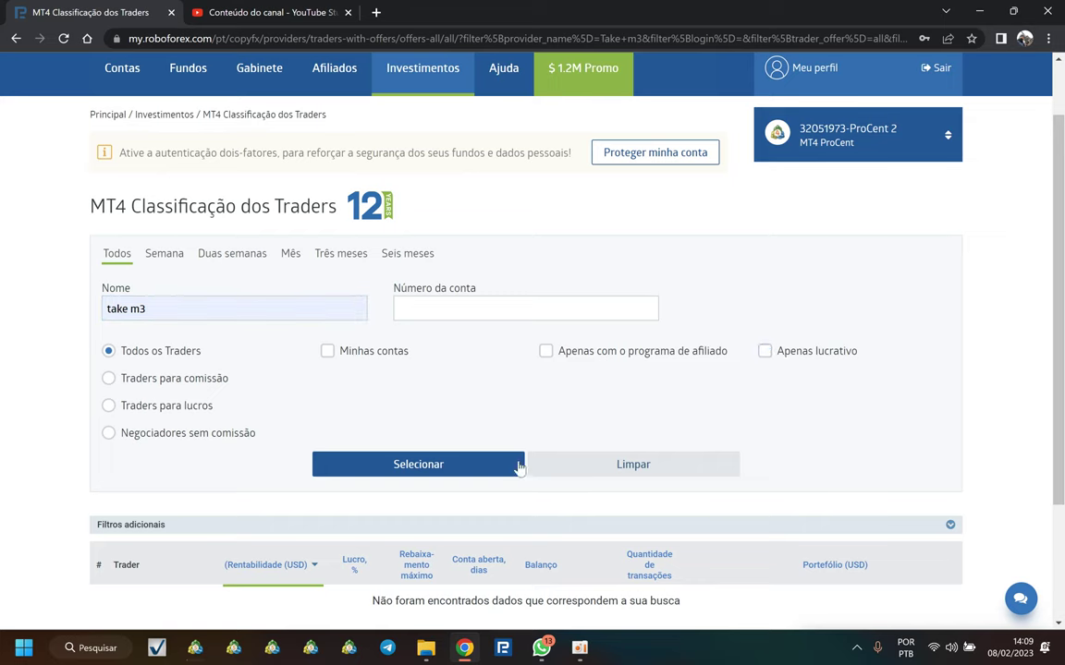
{"action": "left_click", "coordinate": [518, 465]}
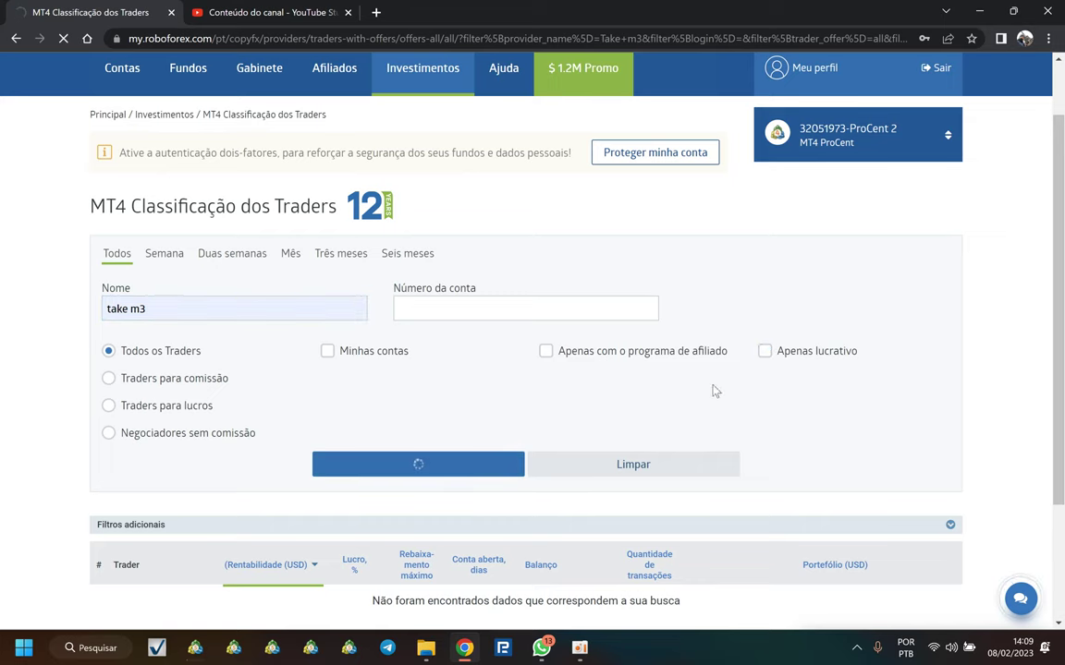
Step: Subscribe to the TakeM7 trader's Take M3 strategy with the default terms
{"action": "scroll", "coordinate": [486, 454], "scroll_direction": "down", "scroll_amount": 3}
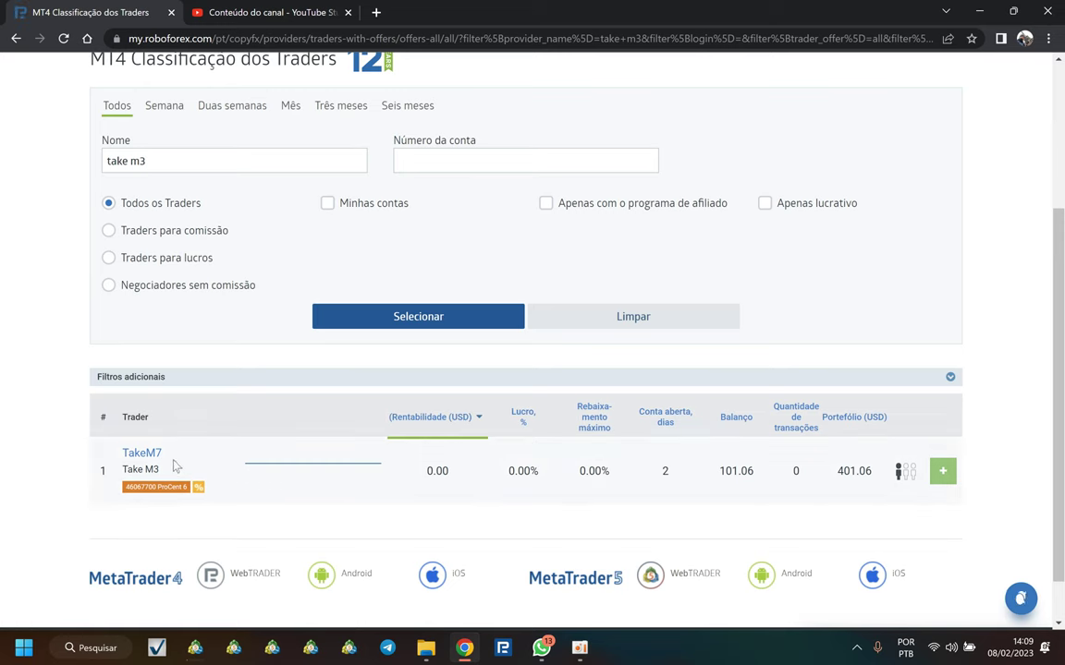
{"action": "left_click", "coordinate": [942, 471]}
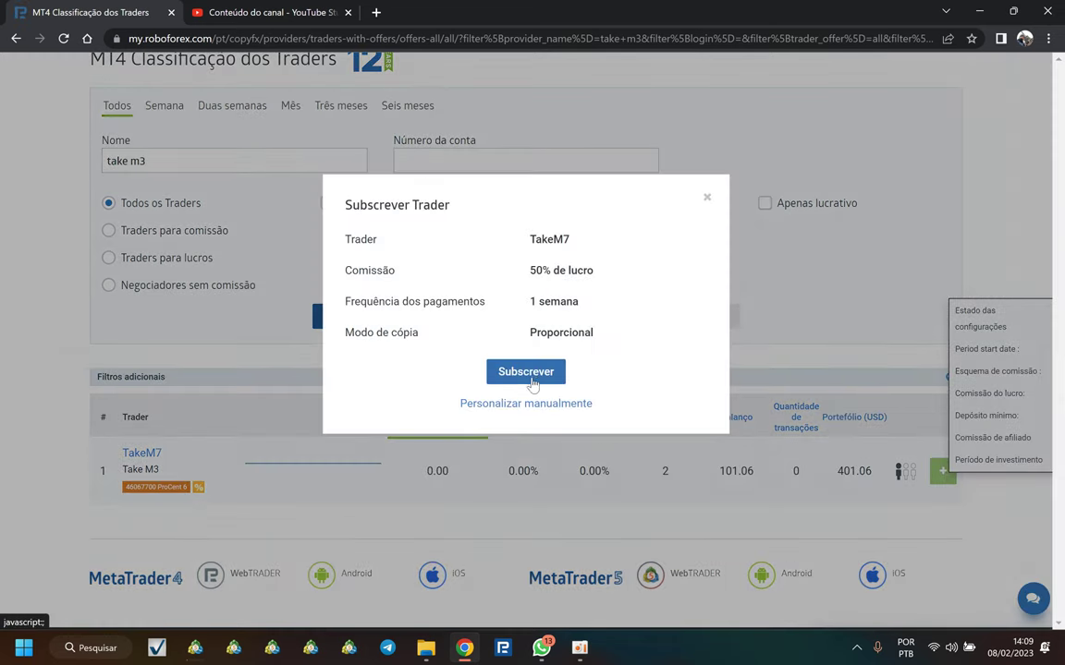
{"action": "left_click", "coordinate": [531, 379]}
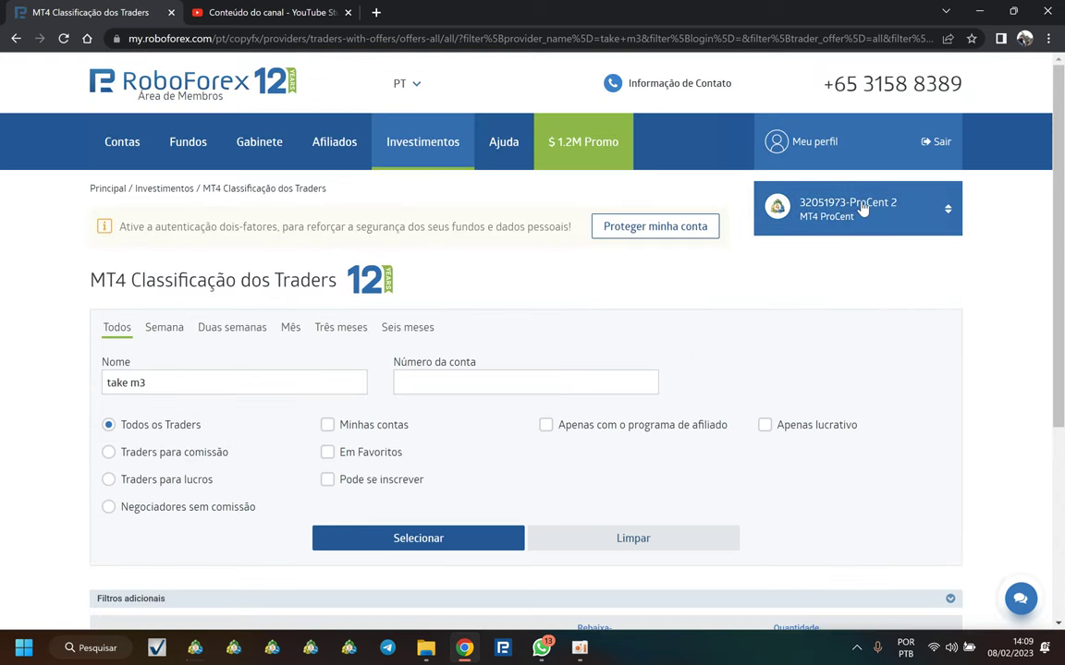
{"action": "left_click", "coordinate": [862, 210]}
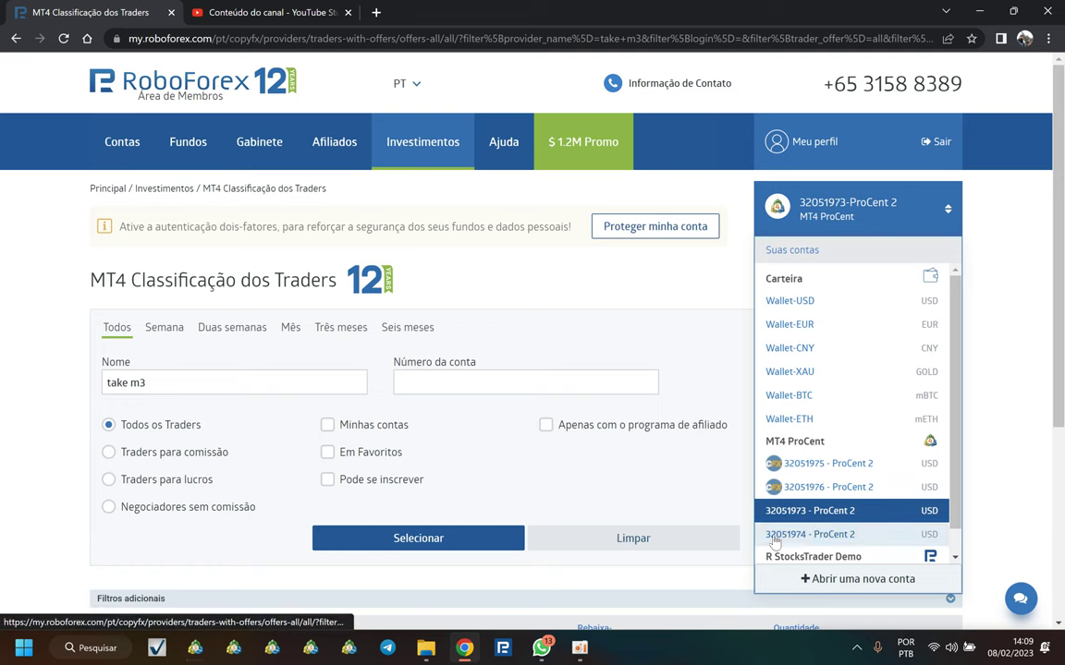
{"action": "left_click", "coordinate": [803, 540]}
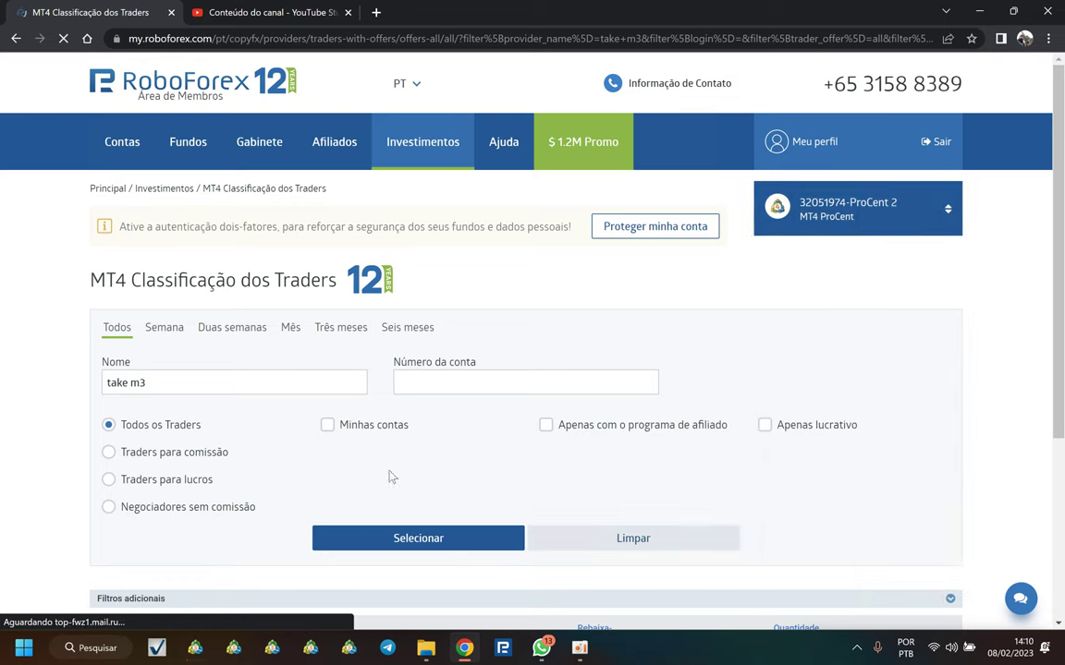
{"action": "left_click", "coordinate": [212, 380]}
{"action": "key", "text": "BackSpace"}
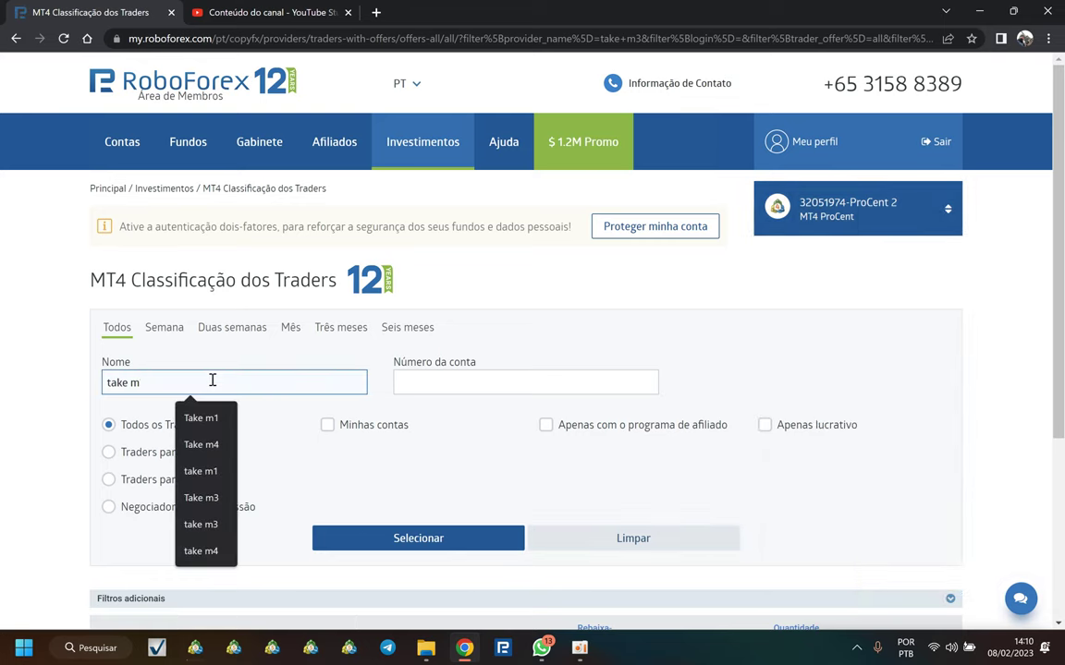
{"action": "type", "text": "9"}
{"action": "left_click", "coordinate": [402, 538]}
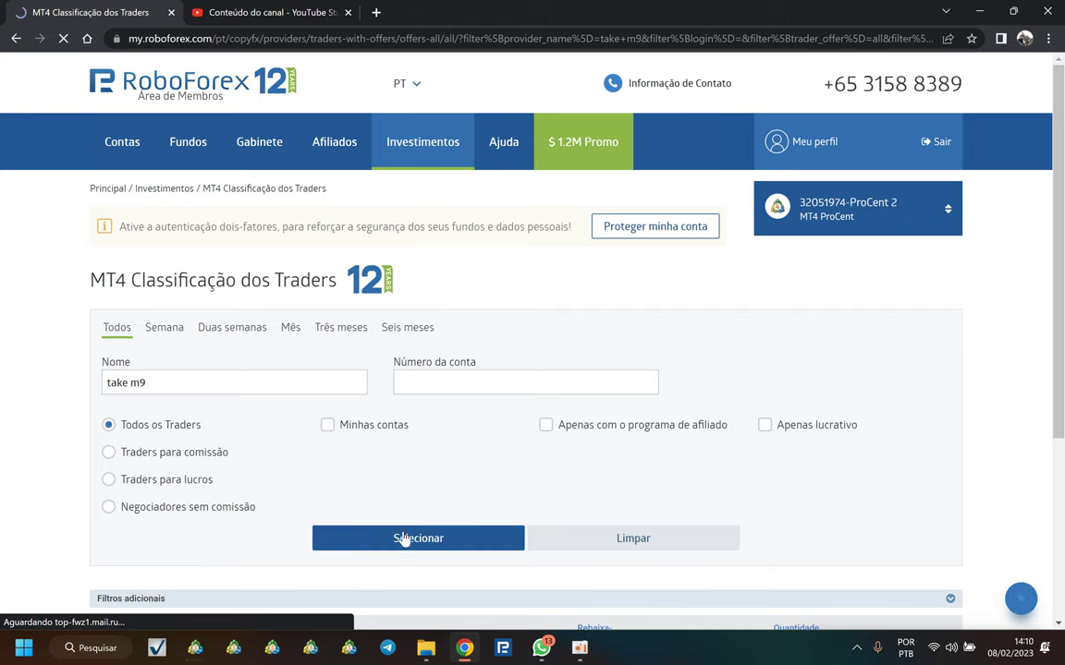
Step: Subscribe to the TakeM7 trader's Take M9 strategy with the default terms
{"action": "scroll", "coordinate": [388, 518], "scroll_direction": "down", "scroll_amount": 3}
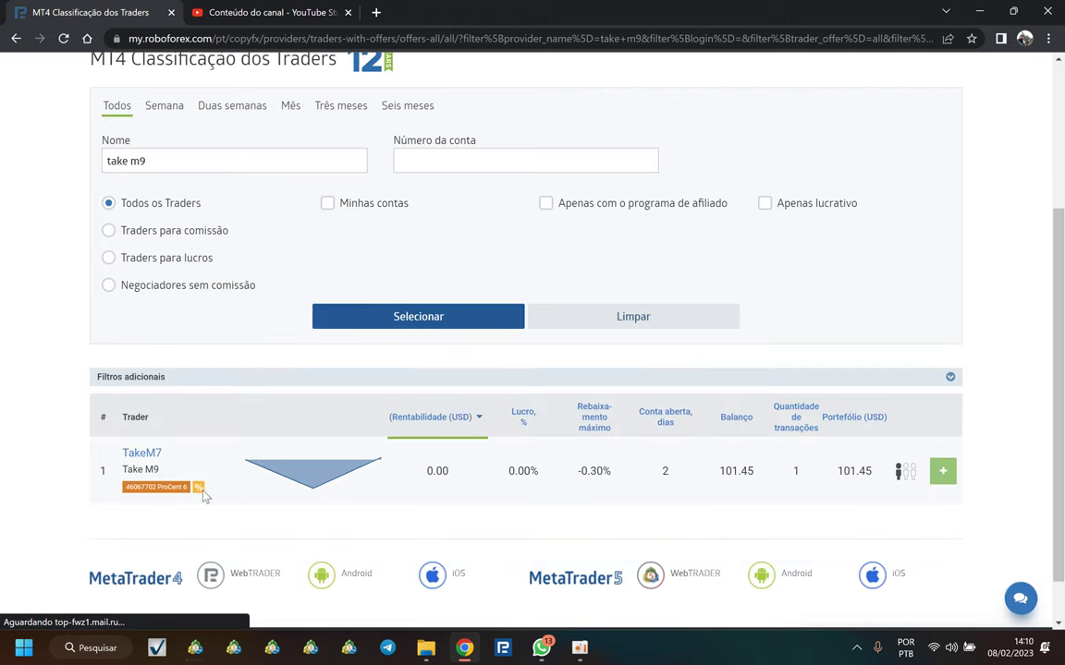
{"action": "left_click", "coordinate": [939, 473]}
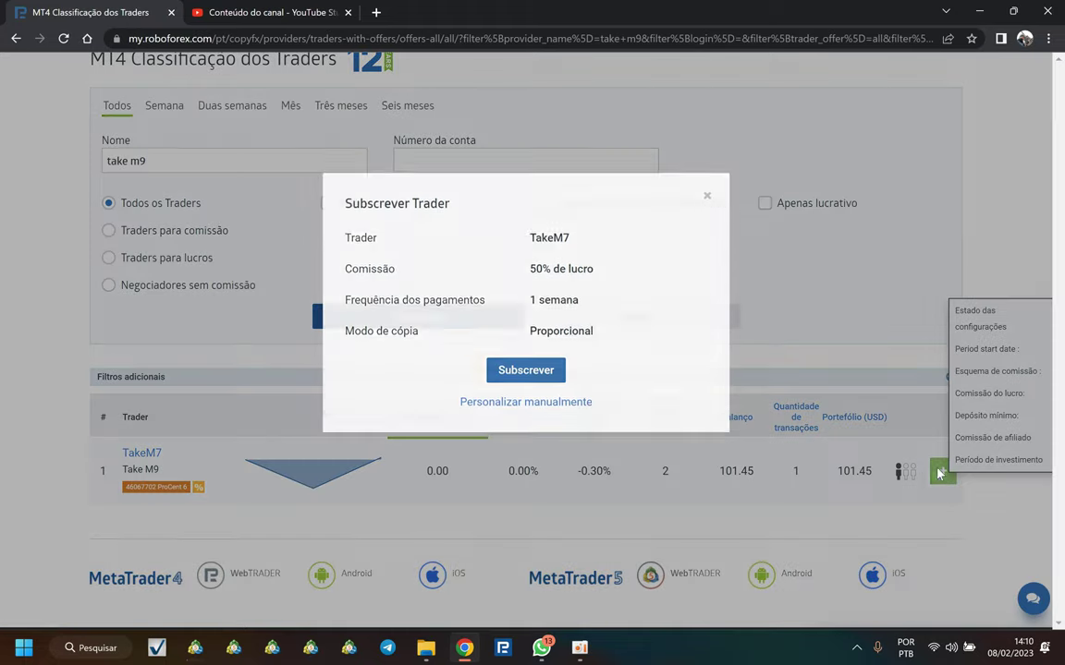
{"action": "left_click", "coordinate": [531, 373]}
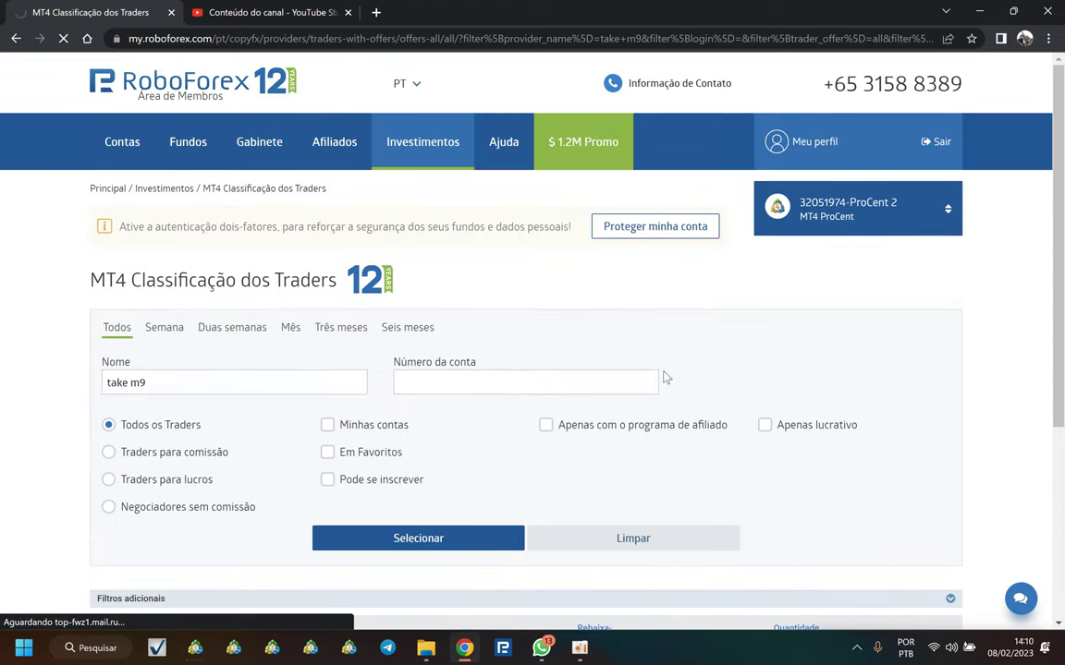
{"action": "left_click", "coordinate": [829, 212]}
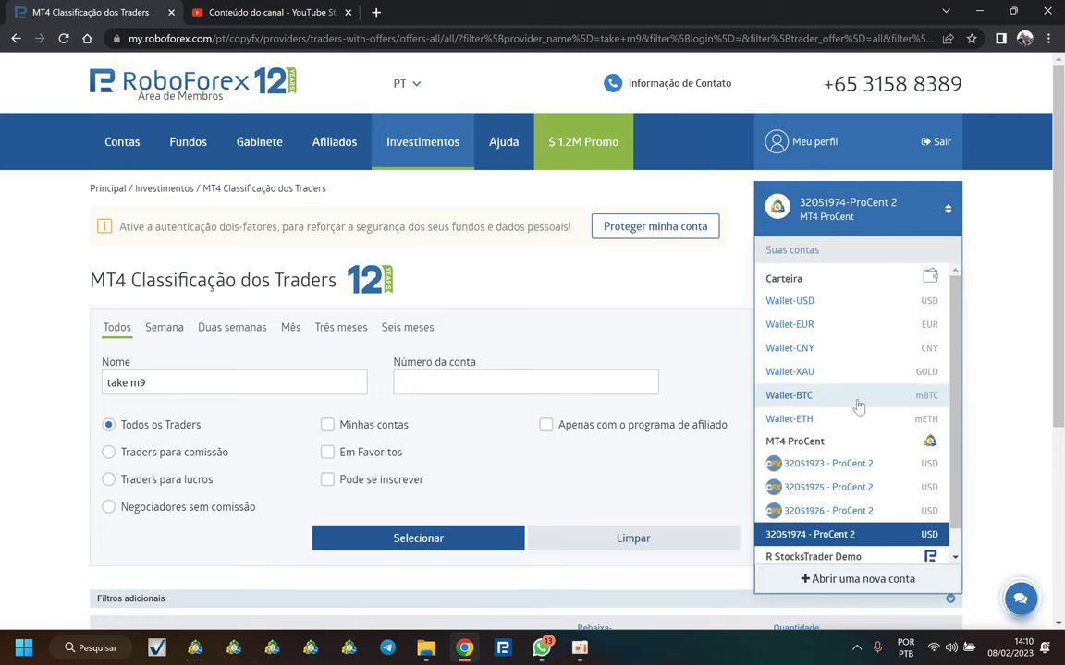
{"action": "scroll", "coordinate": [858, 416], "scroll_direction": "down", "scroll_amount": 1}
{"action": "scroll", "coordinate": [801, 490], "scroll_direction": "down", "scroll_amount": 1}
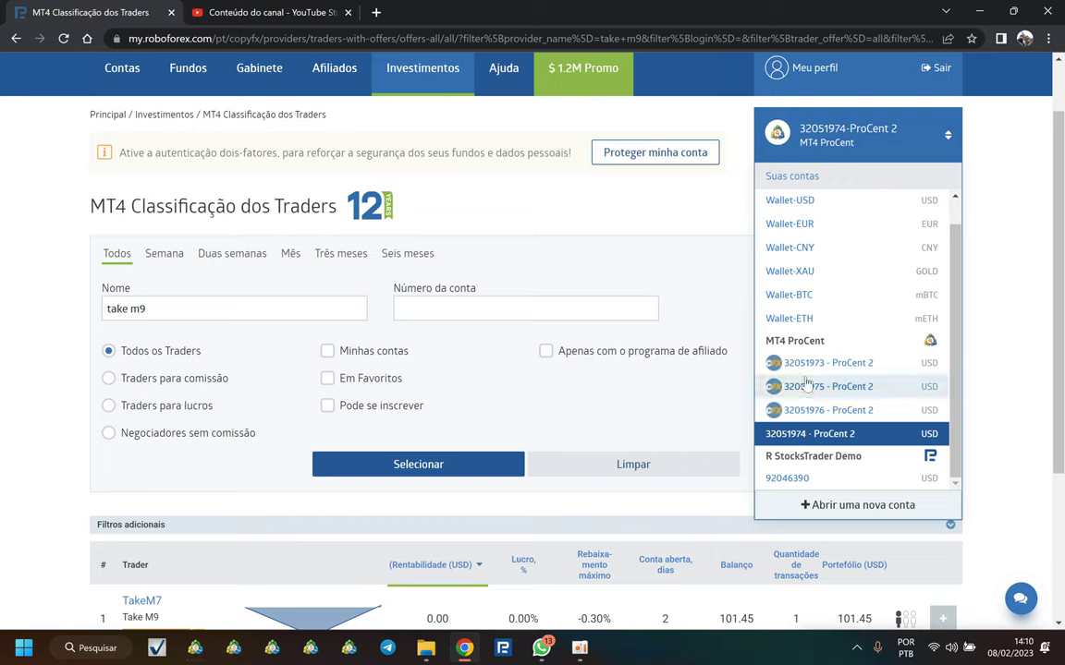
{"action": "left_click", "coordinate": [63, 37]}
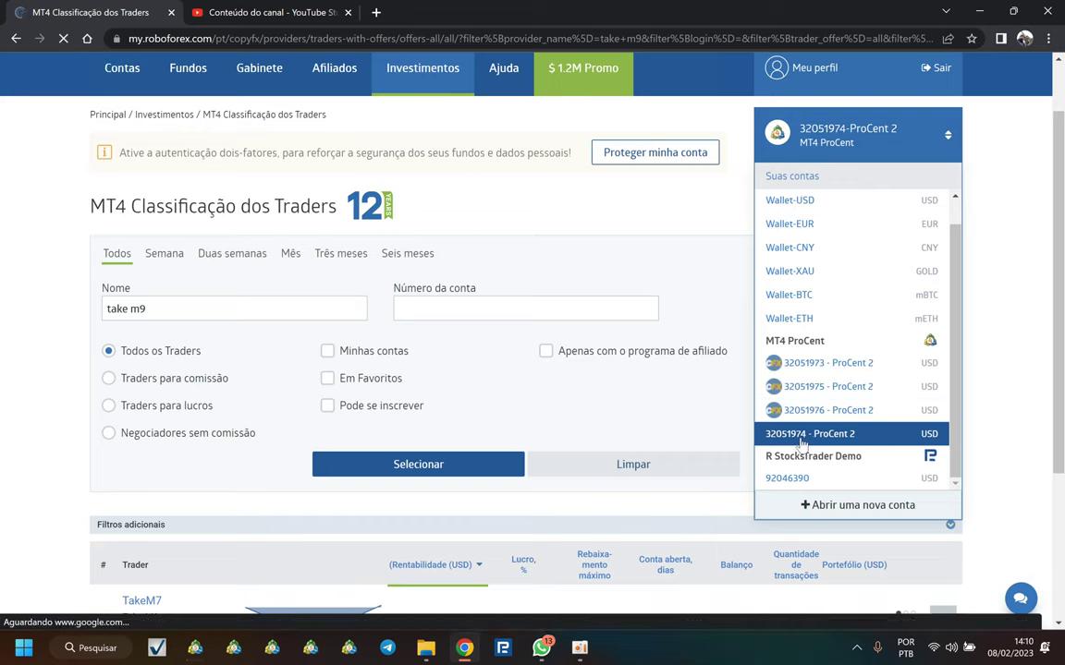
{"action": "left_click", "coordinate": [818, 174]}
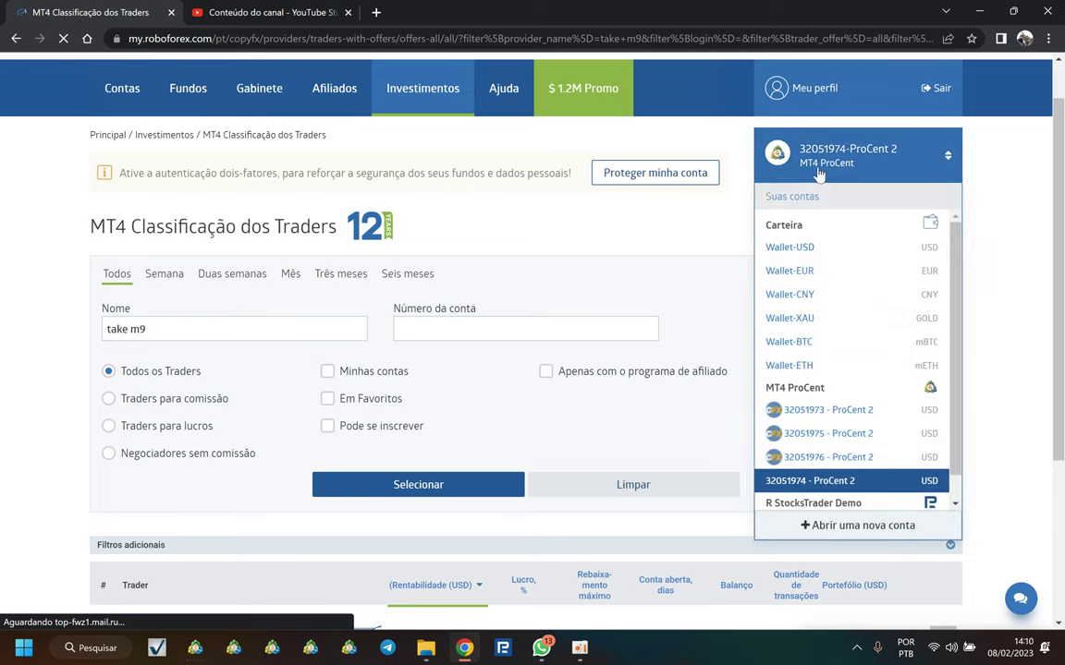
{"action": "left_click", "coordinate": [815, 440]}
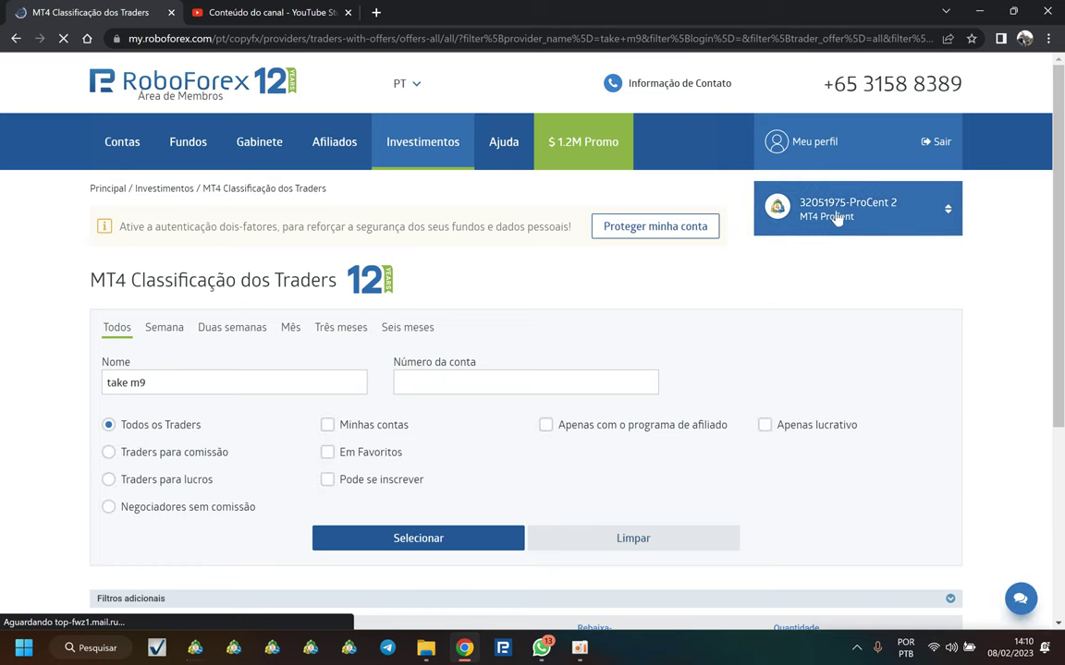
{"action": "left_click", "coordinate": [837, 214]}
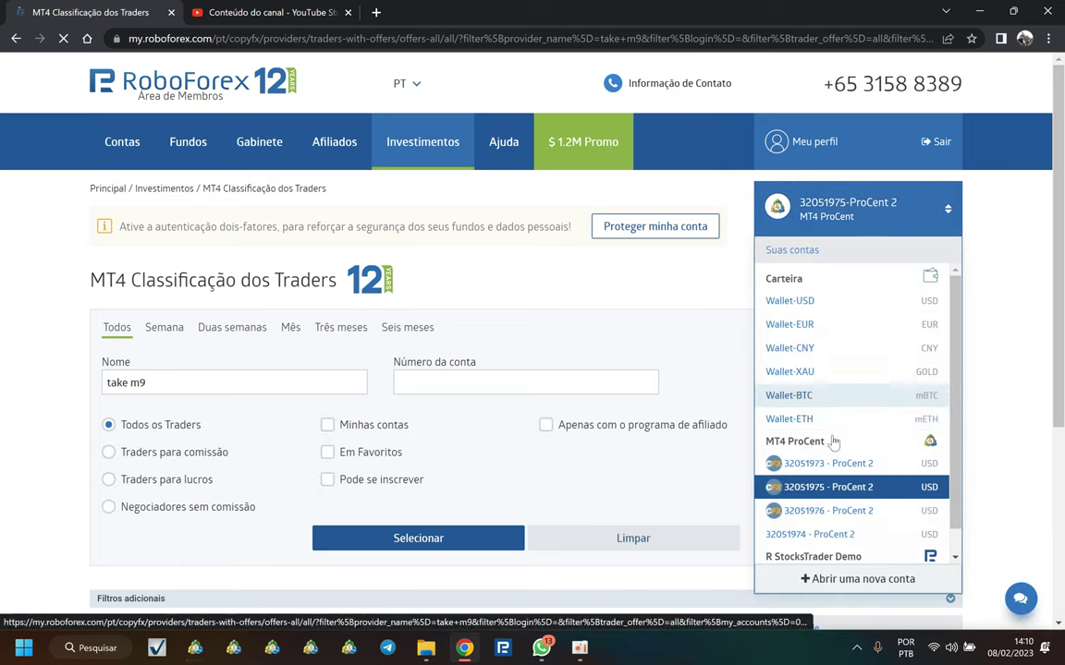
{"action": "left_click", "coordinate": [813, 540]}
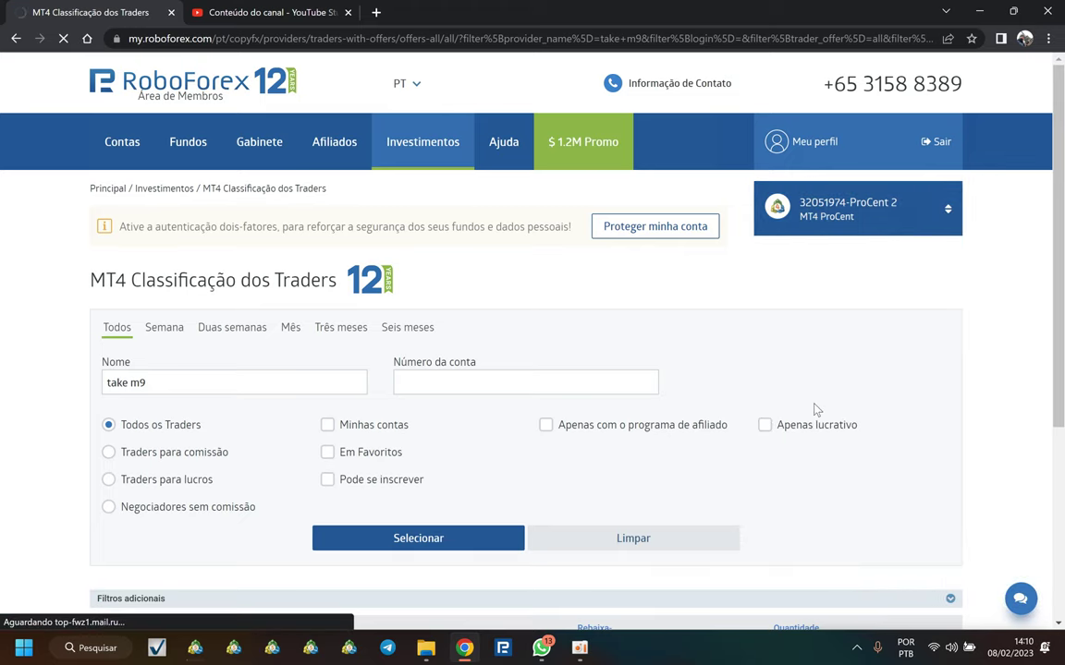
{"action": "scroll", "coordinate": [847, 450], "scroll_direction": "down", "scroll_amount": 5}
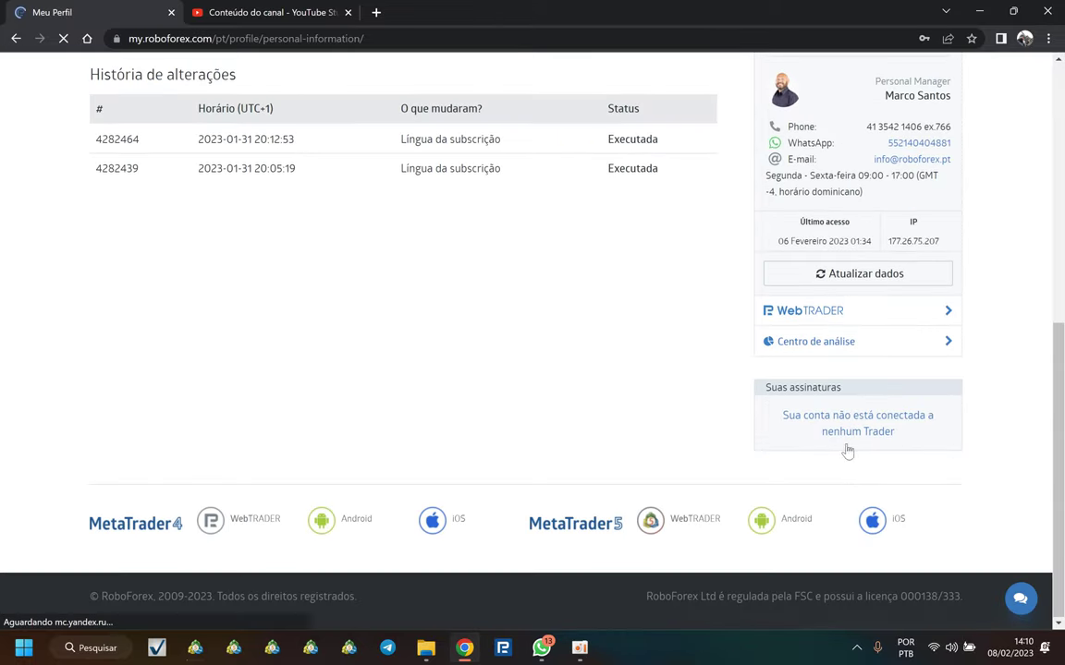
{"action": "scroll", "coordinate": [843, 434], "scroll_direction": "up", "scroll_amount": 10}
{"action": "left_click", "coordinate": [832, 221]}
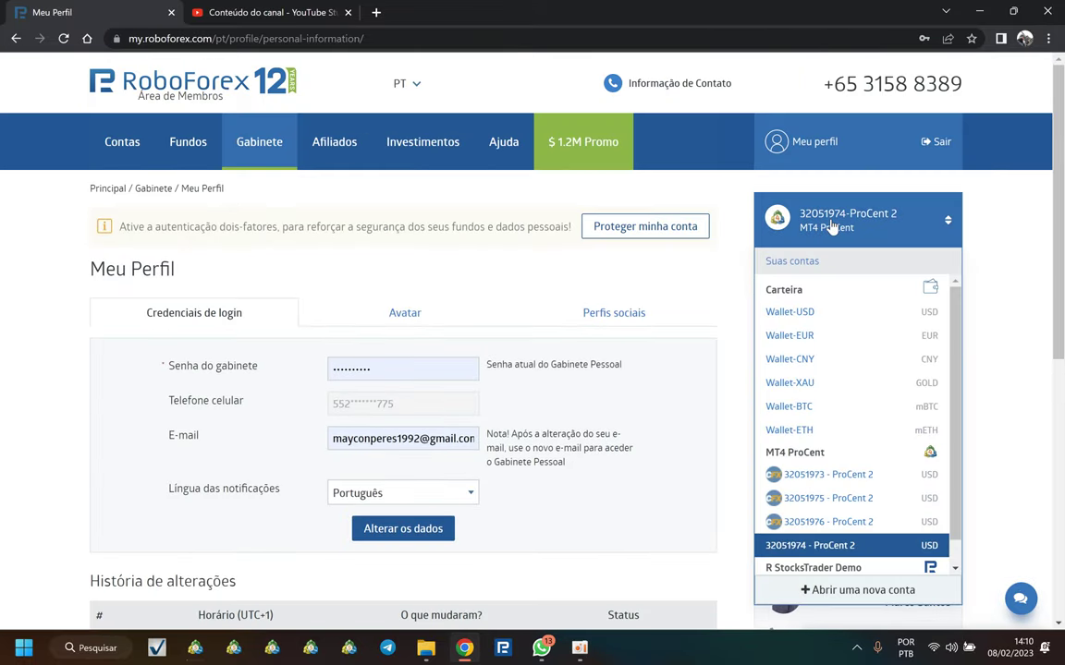
{"action": "left_click", "coordinate": [832, 222]}
{"action": "scroll", "coordinate": [885, 451], "scroll_direction": "down", "scroll_amount": 3}
{"action": "scroll", "coordinate": [833, 536], "scroll_direction": "down", "scroll_amount": 2}
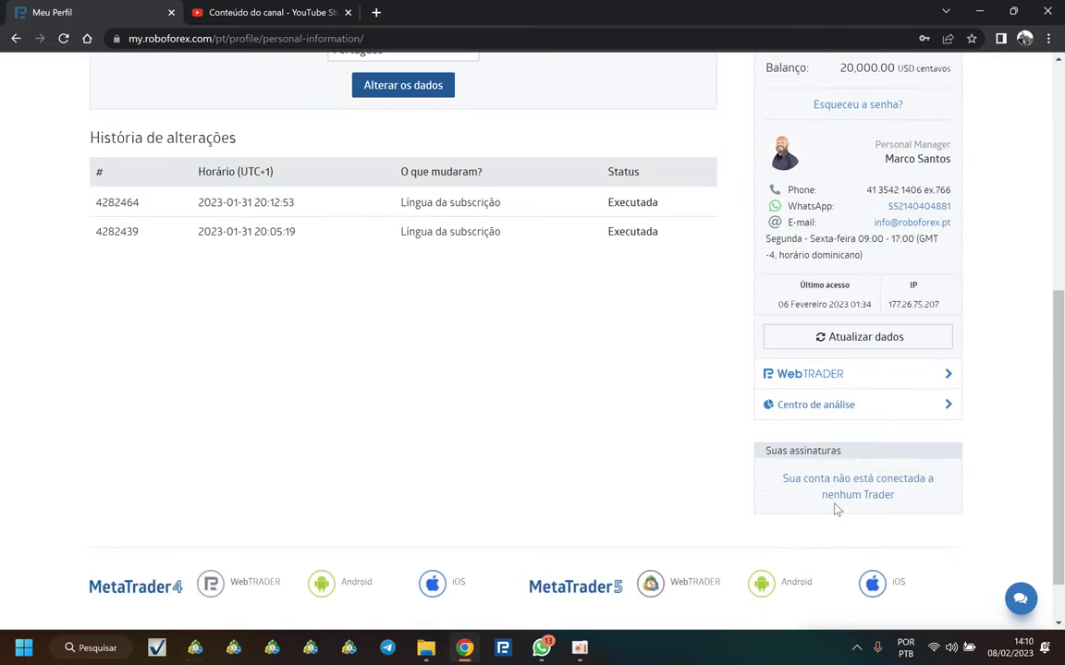
{"action": "scroll", "coordinate": [841, 462], "scroll_direction": "up", "scroll_amount": 5}
{"action": "left_click", "coordinate": [837, 231]}
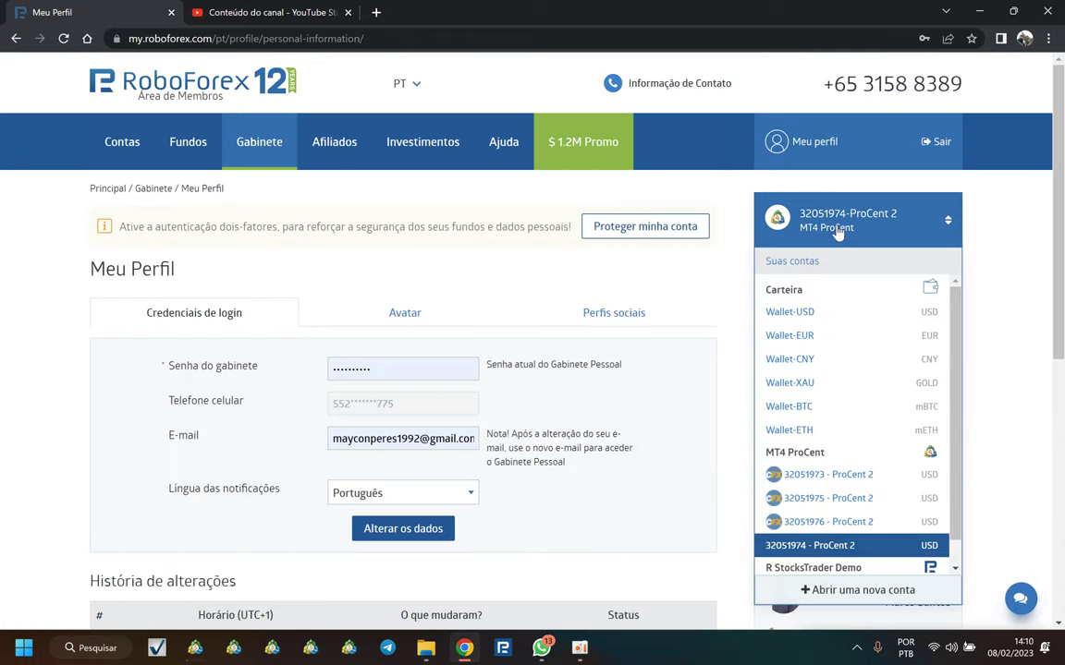
{"action": "left_click", "coordinate": [837, 520]}
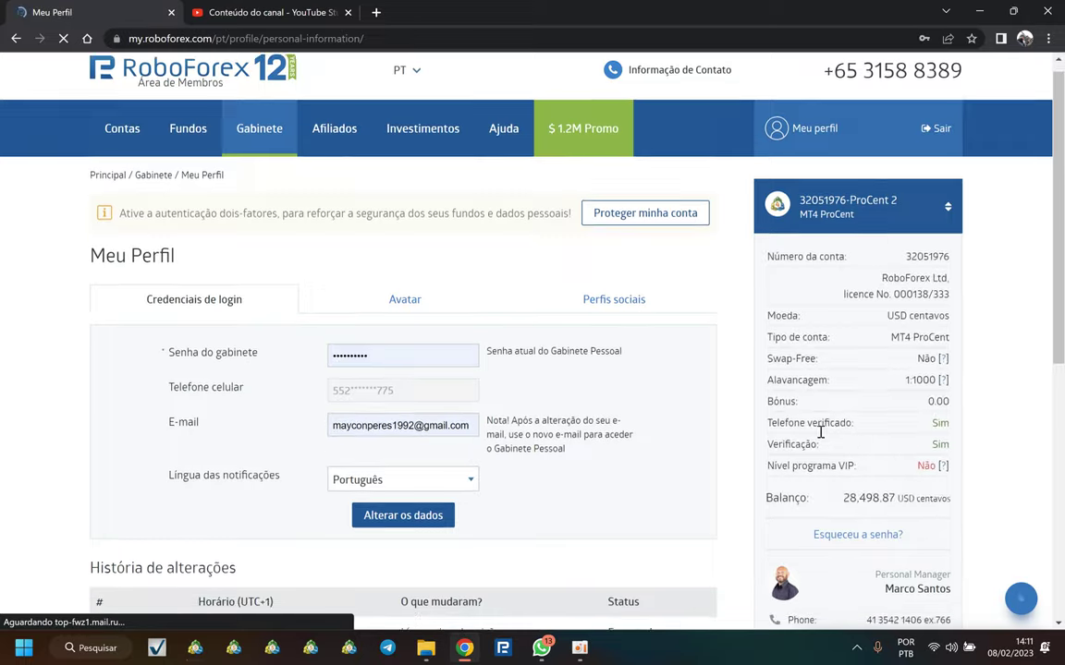
{"action": "scroll", "coordinate": [820, 435], "scroll_direction": "down", "scroll_amount": 4}
{"action": "scroll", "coordinate": [765, 506], "scroll_direction": "up", "scroll_amount": 3}
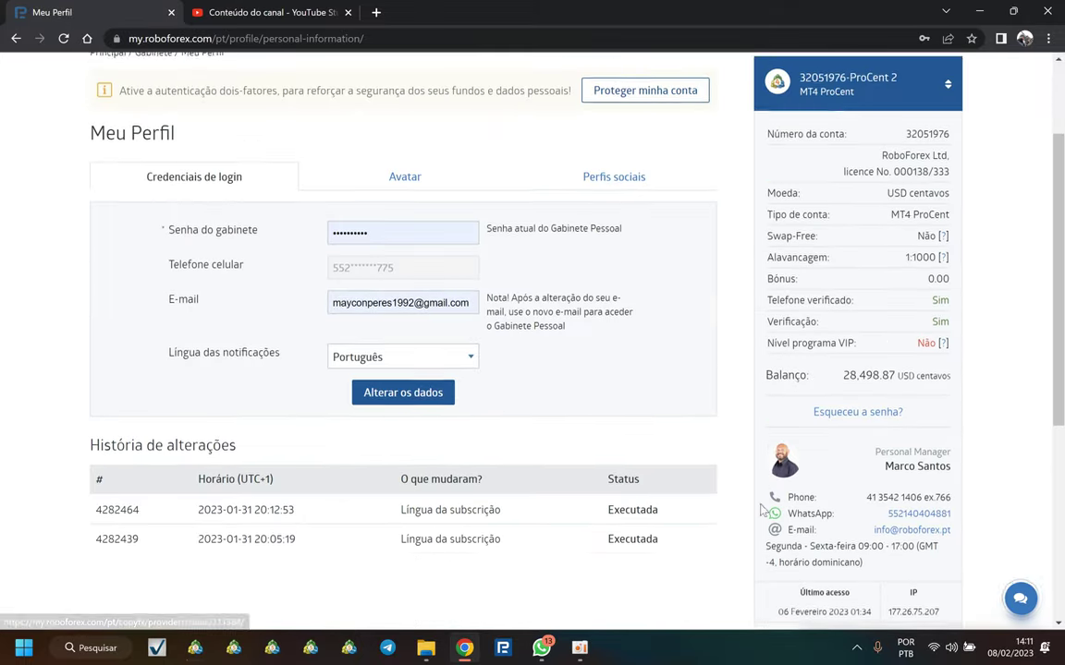
{"action": "scroll", "coordinate": [892, 508], "scroll_direction": "down", "scroll_amount": 1}
Step: Open the active account's TakeM7 subscription link in a new tab and view it
{"action": "scroll", "coordinate": [849, 576], "scroll_direction": "down", "scroll_amount": 2}
{"action": "right_click", "coordinate": [825, 496]}
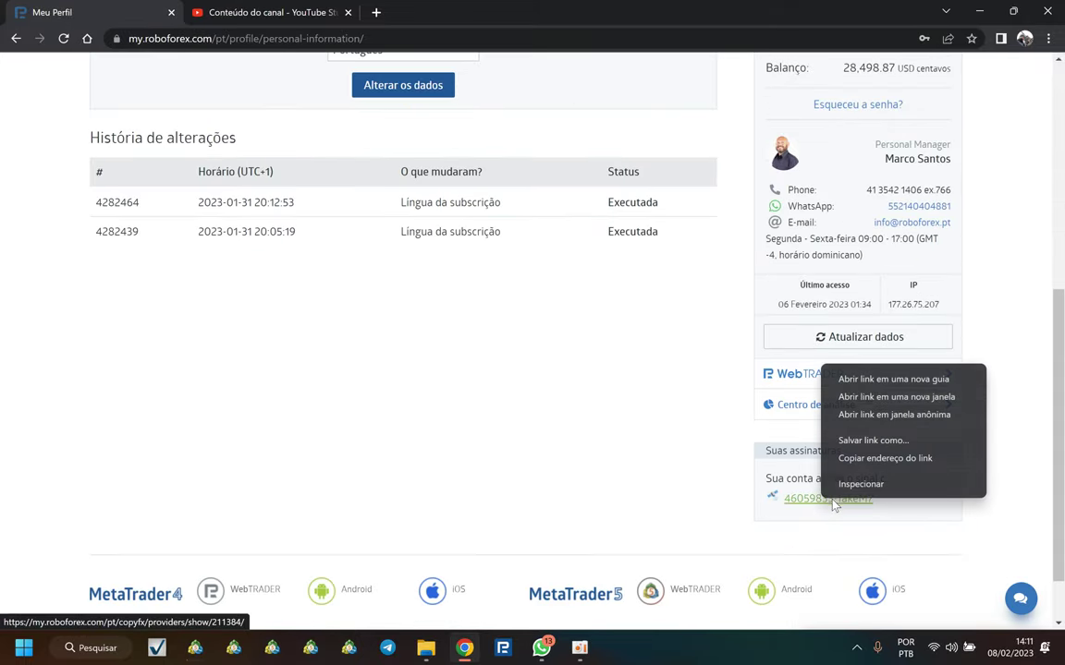
{"action": "left_click", "coordinate": [854, 377]}
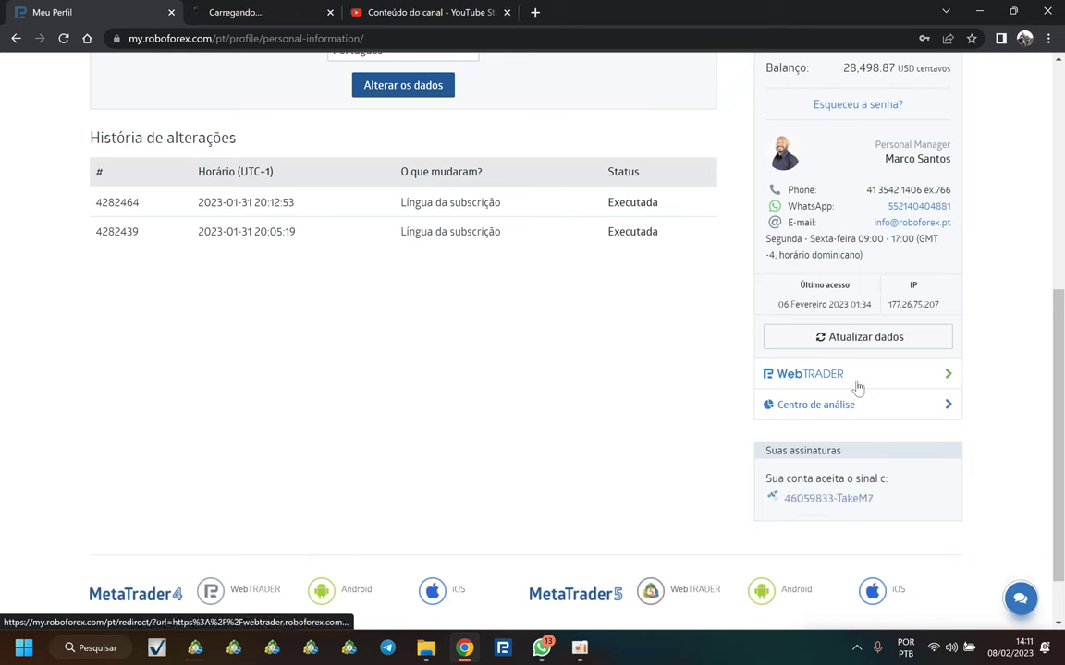
{"action": "left_click", "coordinate": [261, 17]}
{"action": "scroll", "coordinate": [527, 328], "scroll_direction": "down", "scroll_amount": 1}
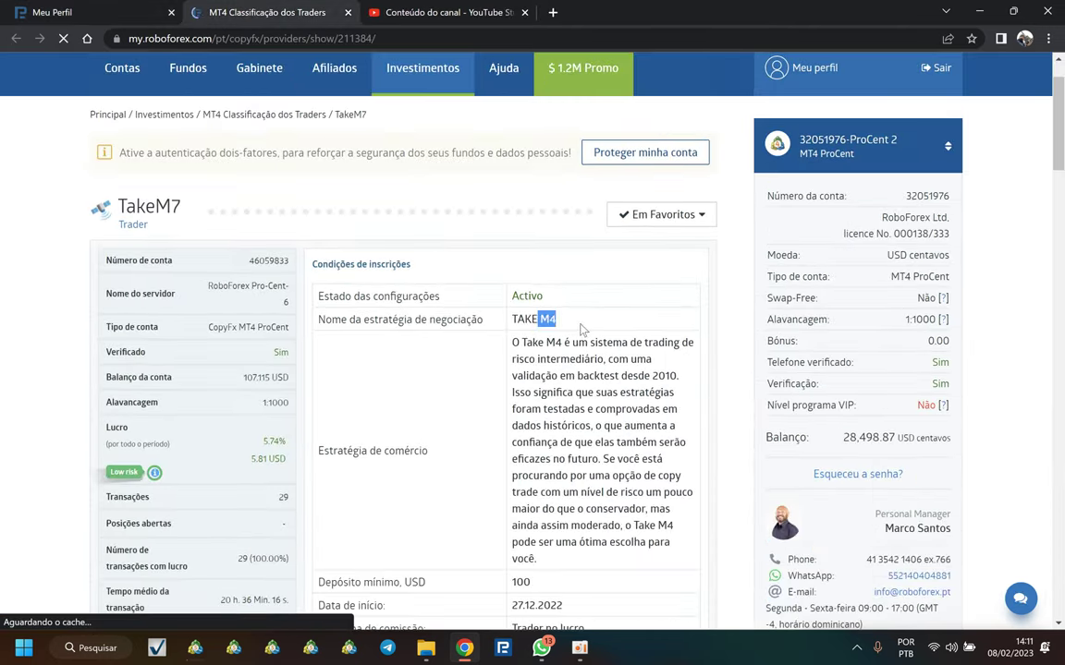
Step: Switch to another ProCent account and open its TakeM7 subscription in a new tab
{"action": "left_click", "coordinate": [835, 148]}
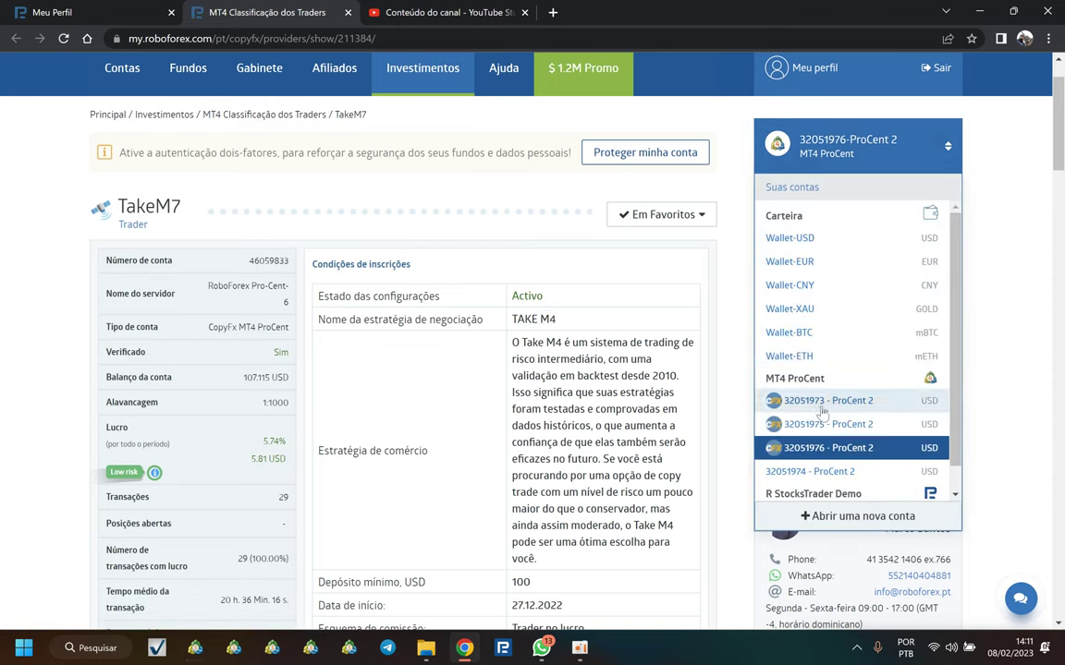
{"action": "left_click", "coordinate": [128, 19]}
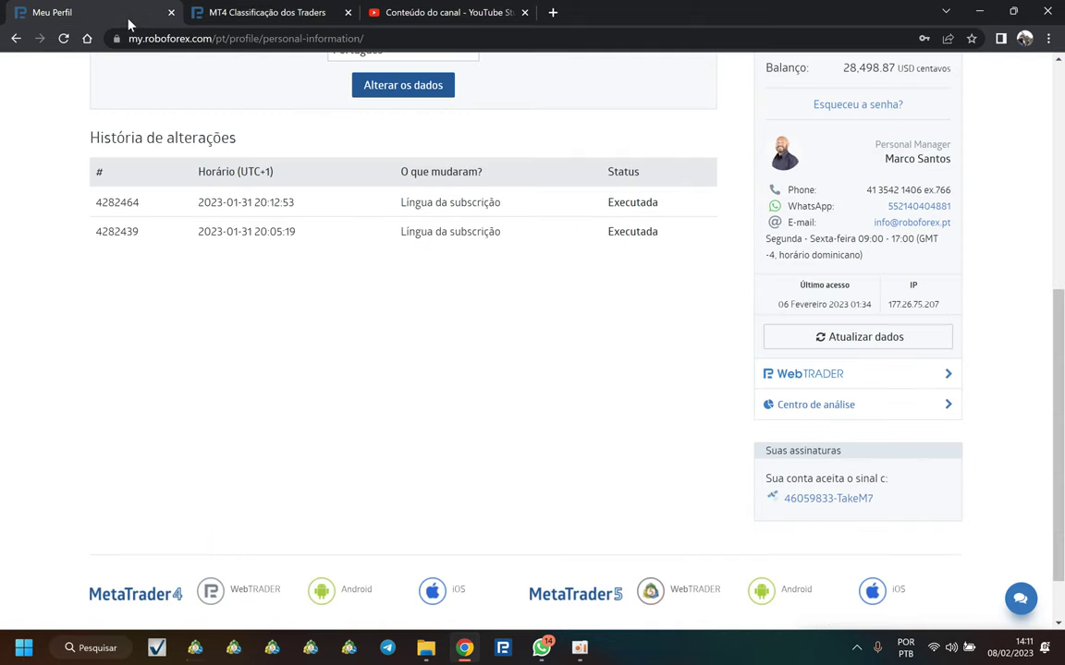
{"action": "scroll", "coordinate": [490, 305], "scroll_direction": "up", "scroll_amount": 5}
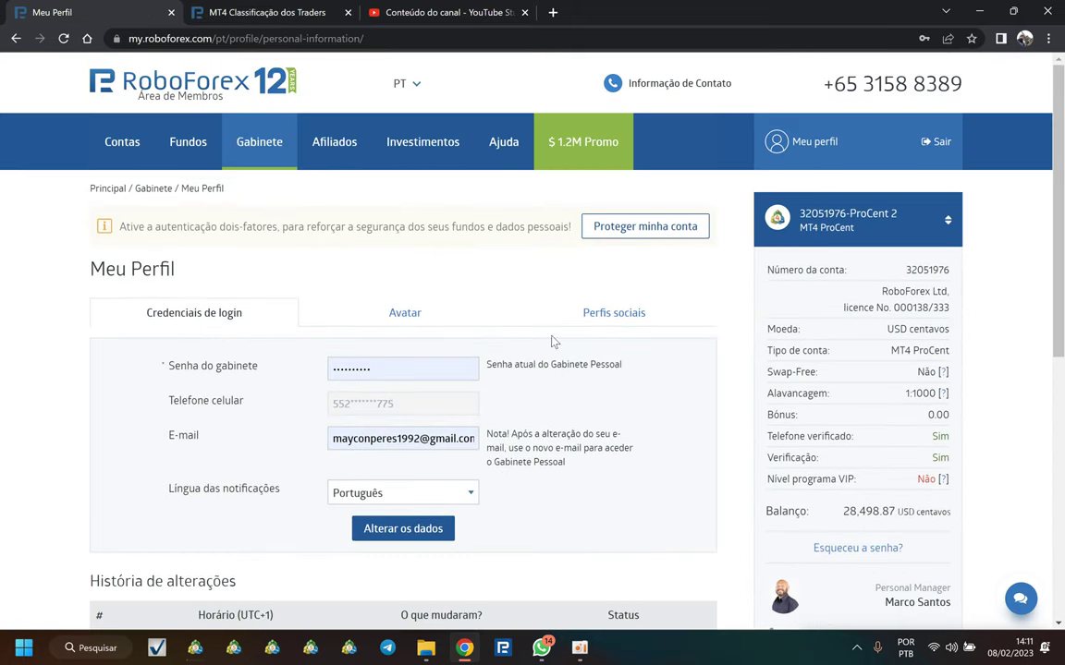
{"action": "left_click", "coordinate": [249, 12]}
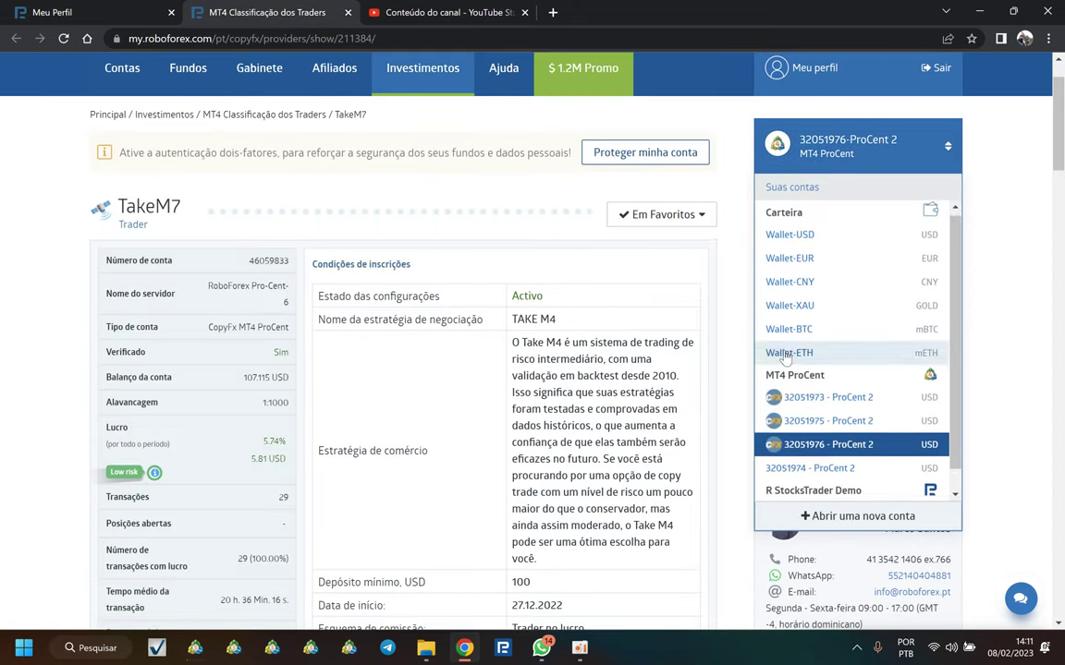
{"action": "scroll", "coordinate": [857, 422], "scroll_direction": "down", "scroll_amount": 2}
{"action": "left_click", "coordinate": [819, 249]}
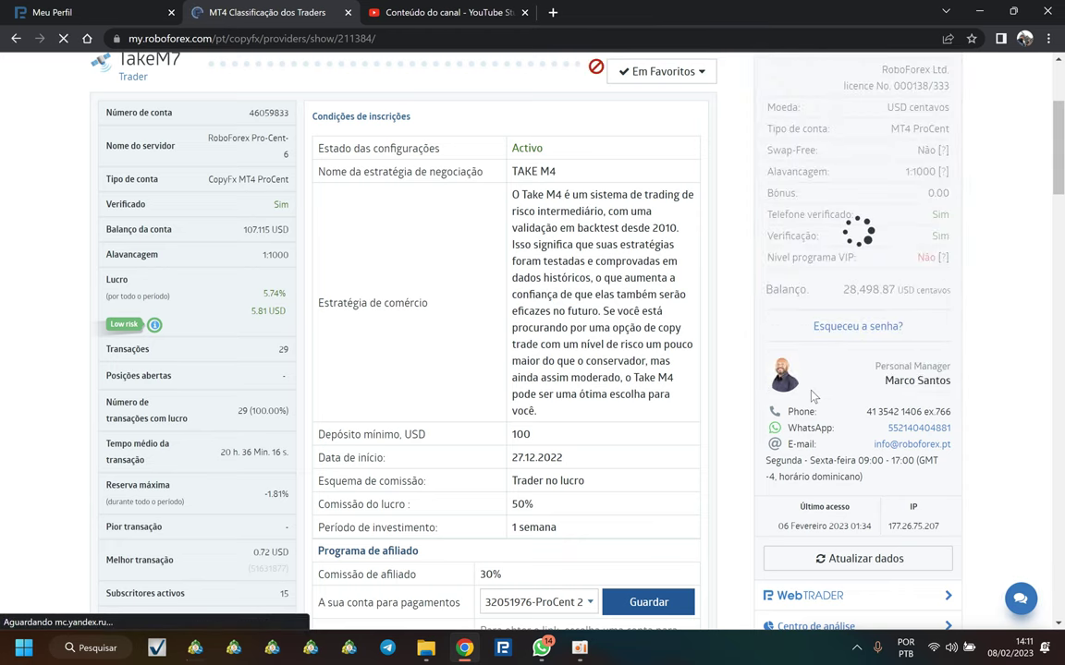
{"action": "scroll", "coordinate": [800, 407], "scroll_direction": "down", "scroll_amount": 7}
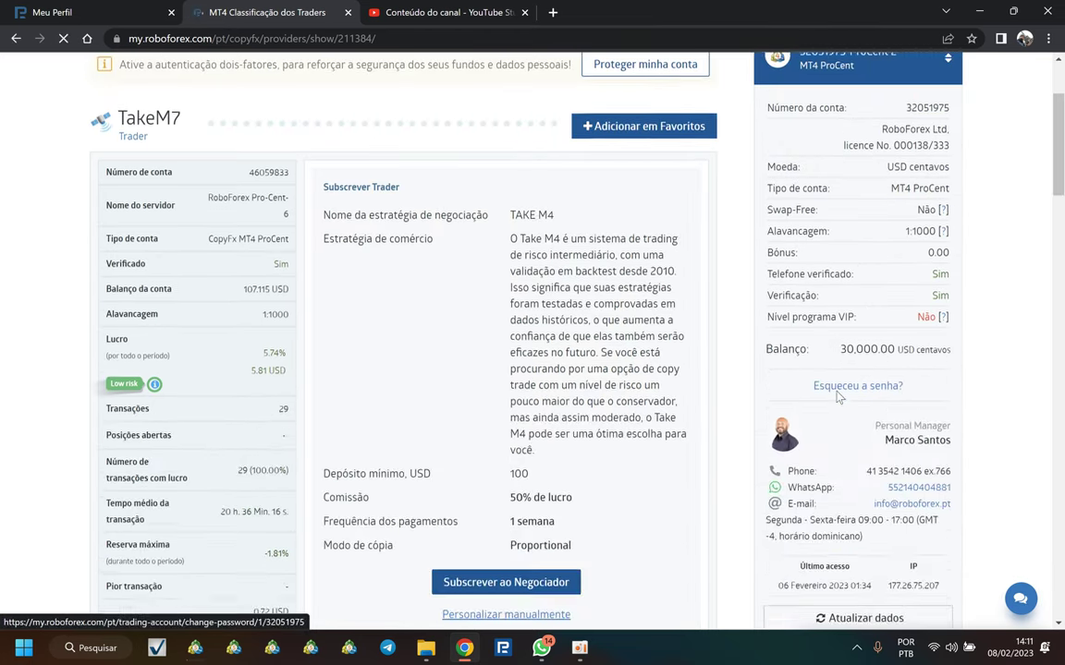
{"action": "right_click", "coordinate": [815, 363]}
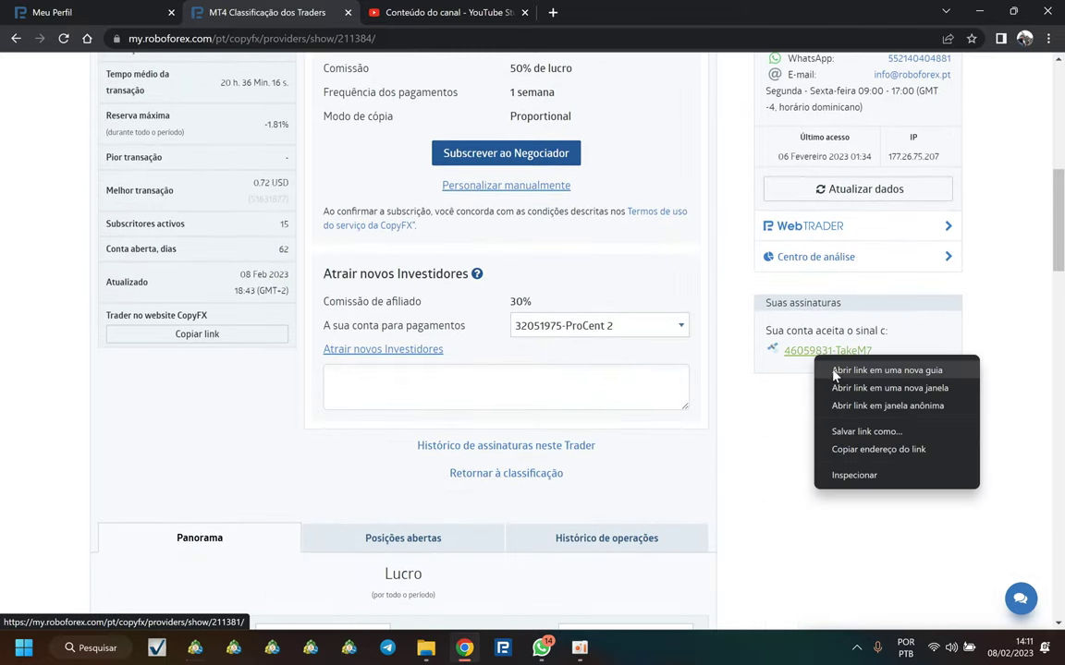
{"action": "left_click", "coordinate": [822, 371]}
{"action": "scroll", "coordinate": [834, 265], "scroll_direction": "up", "scroll_amount": 1}
{"action": "scroll", "coordinate": [708, 177], "scroll_direction": "up", "scroll_amount": 5}
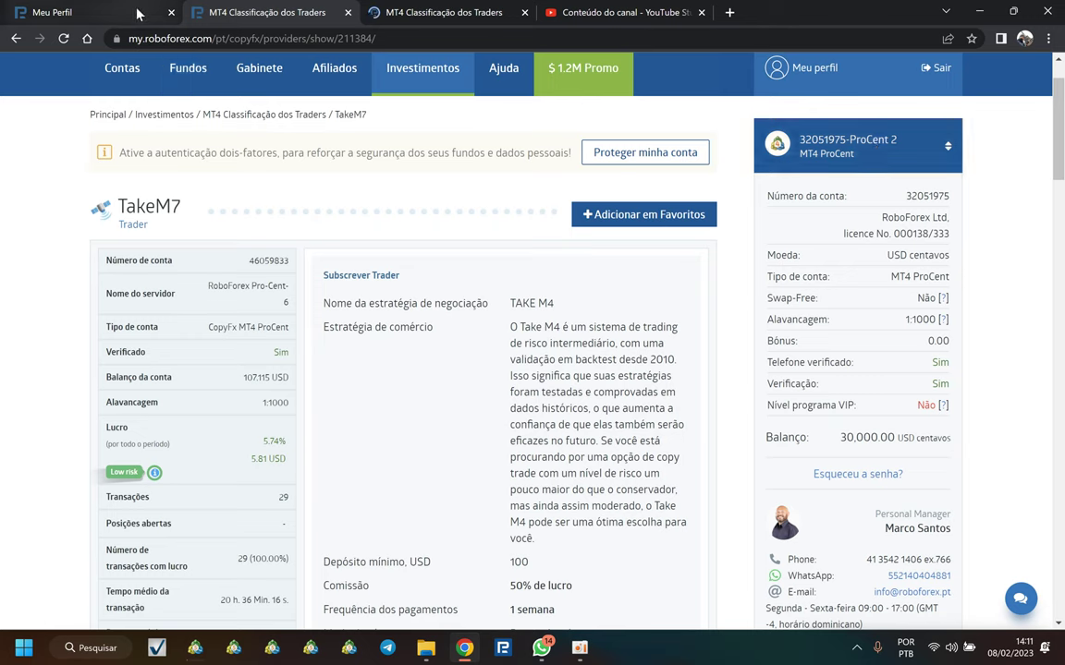
Step: Make the next ProCent account active and open that account's subscription in another new tab
{"action": "left_click", "coordinate": [857, 152]}
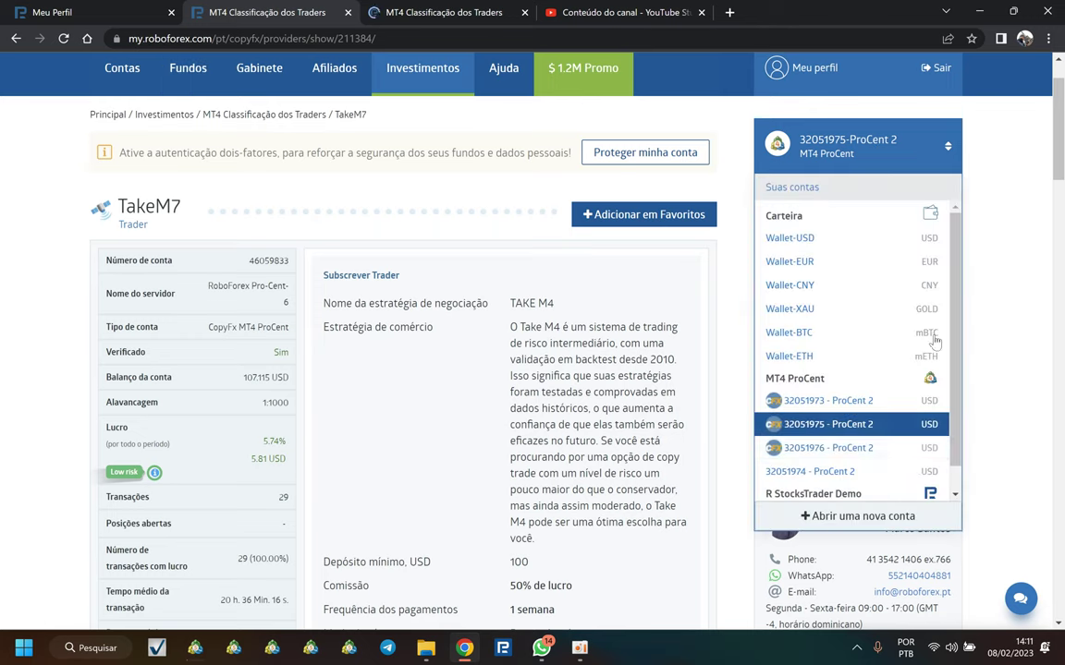
{"action": "left_click", "coordinate": [860, 452]}
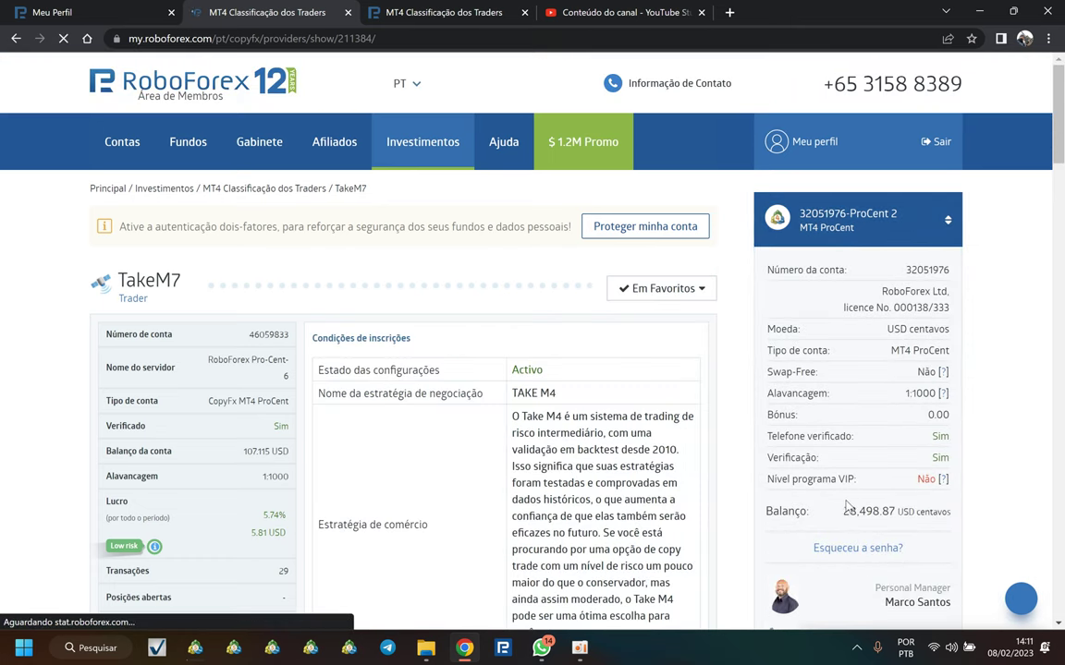
{"action": "scroll", "coordinate": [847, 513], "scroll_direction": "down", "scroll_amount": 5}
{"action": "scroll", "coordinate": [846, 513], "scroll_direction": "down", "scroll_amount": 1}
{"action": "right_click", "coordinate": [846, 368]}
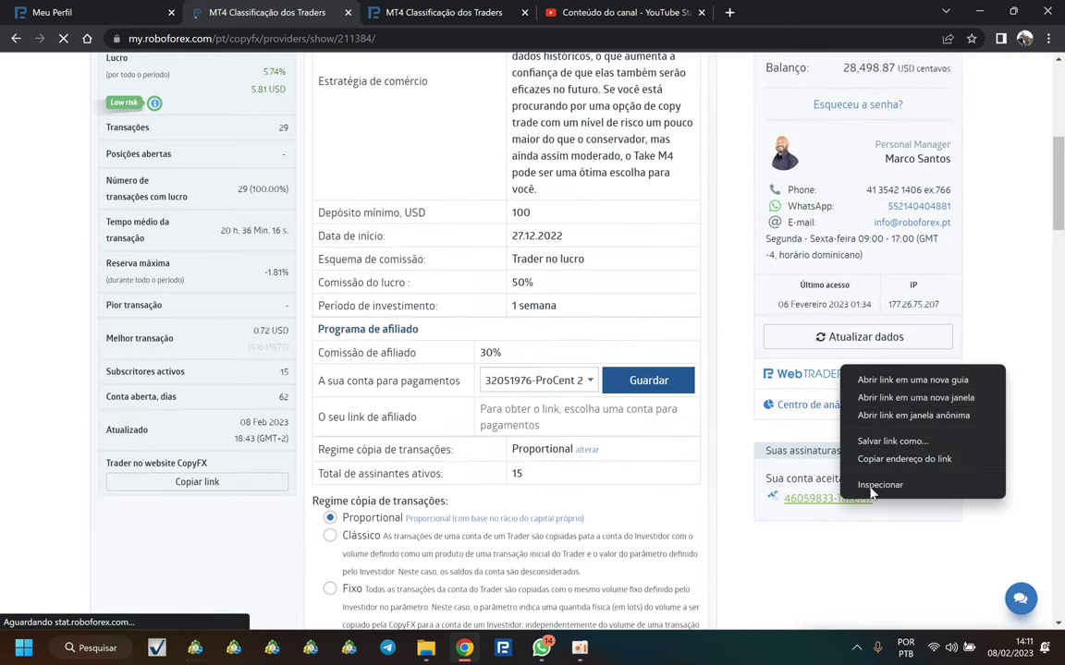
{"action": "left_click", "coordinate": [888, 380]}
Step: Check the Take M1 and Take M4 subscription tabs
{"action": "scroll", "coordinate": [832, 398], "scroll_direction": "up", "scroll_amount": 4}
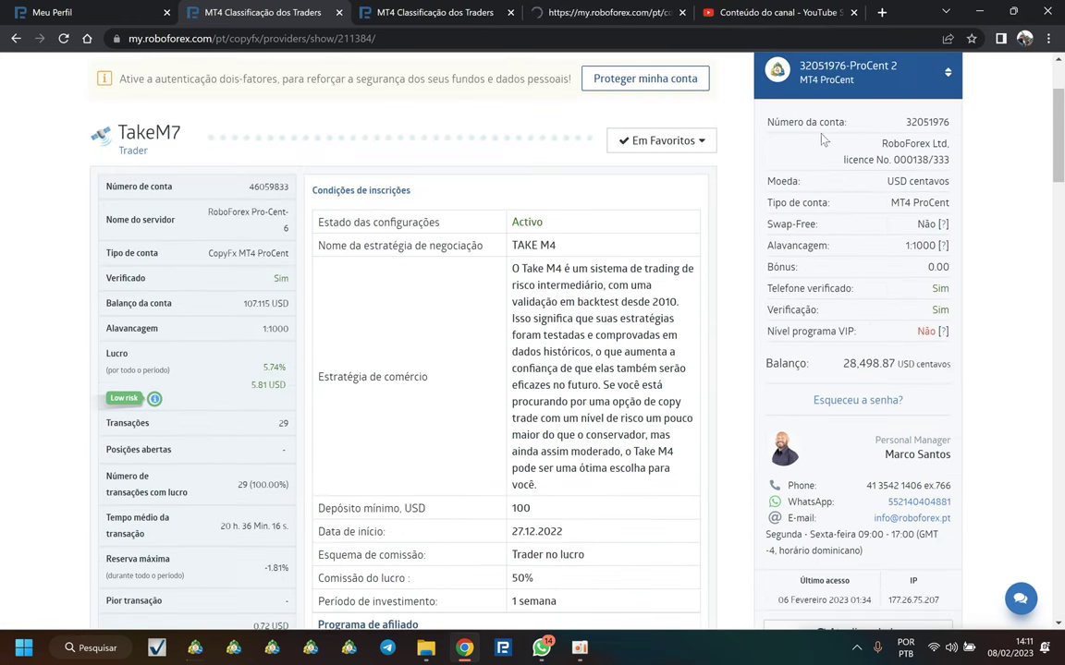
{"action": "left_click", "coordinate": [428, 12]}
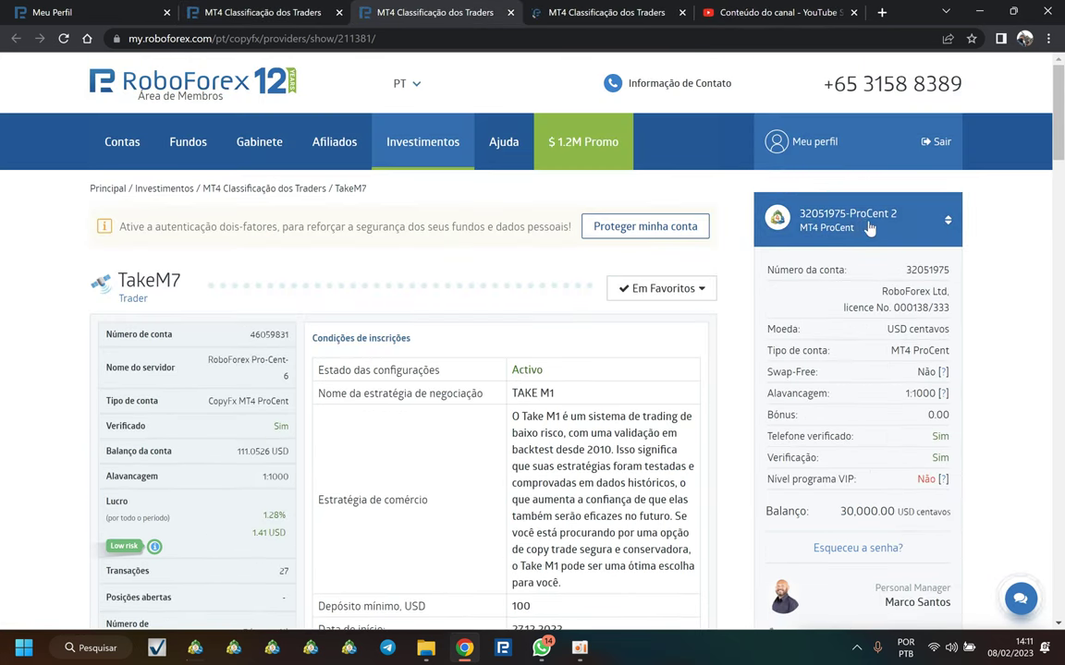
{"action": "key", "text": "ctrl+Tab"}
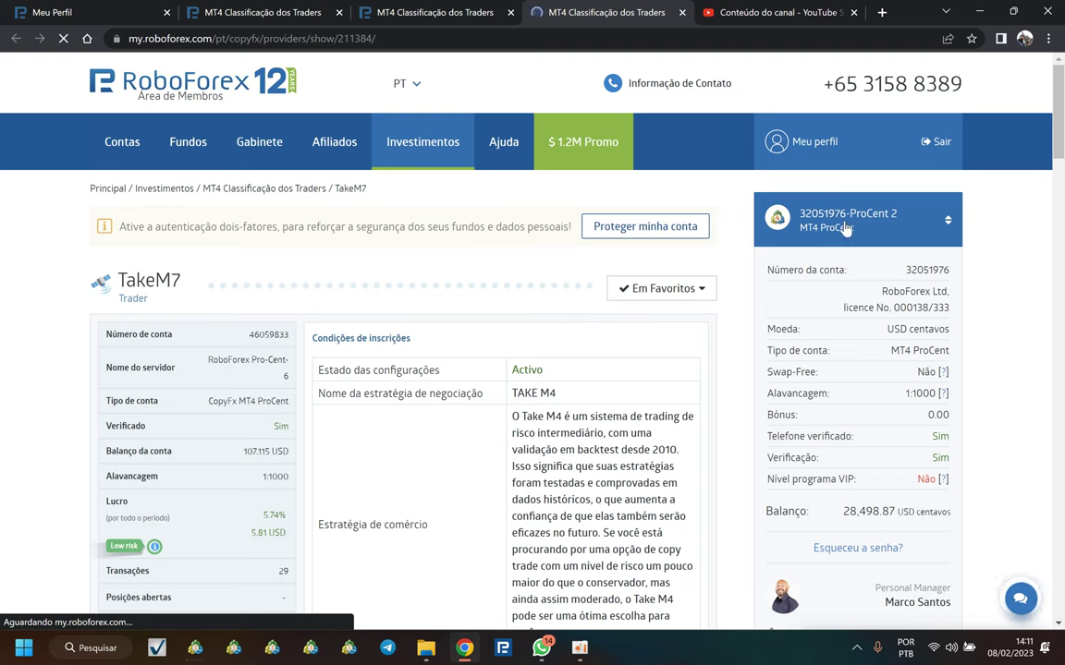
{"action": "scroll", "coordinate": [845, 228], "scroll_direction": "down", "scroll_amount": 2}
{"action": "left_click", "coordinate": [858, 83]}
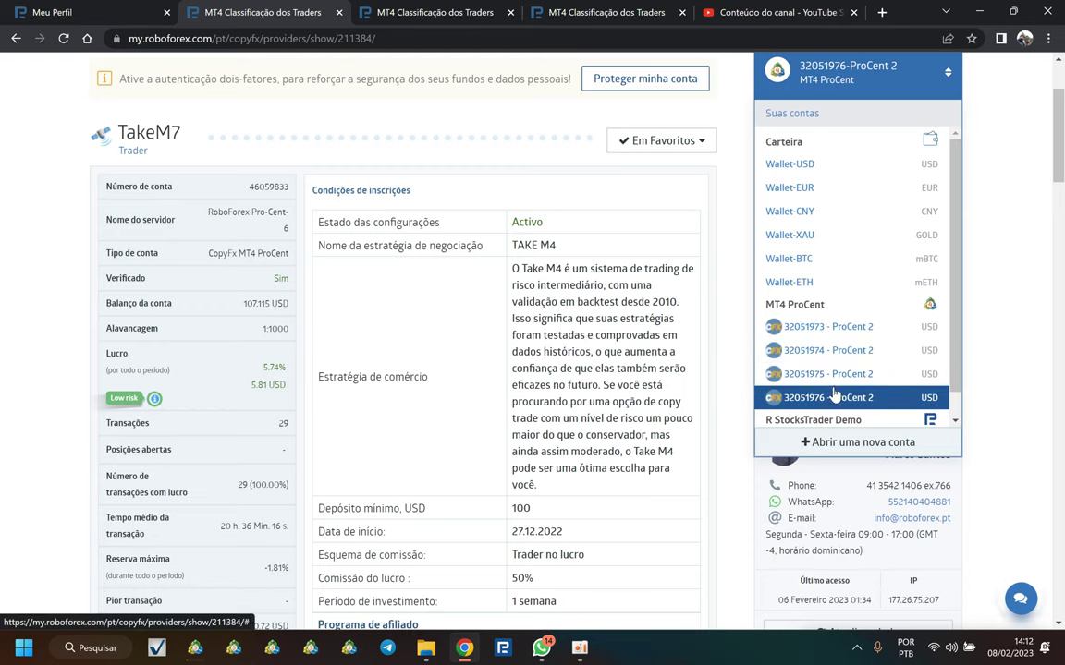
Step: Switch to another ProCent account and open its Take M9 subscription in a new tab
{"action": "left_click", "coordinate": [804, 350]}
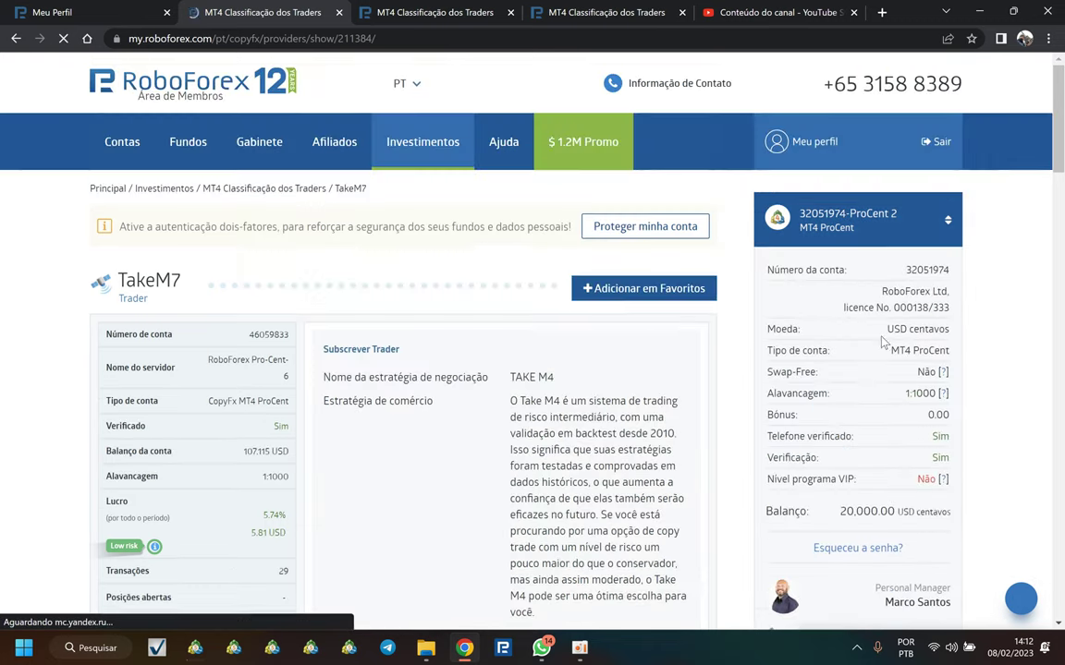
{"action": "scroll", "coordinate": [832, 342], "scroll_direction": "down", "scroll_amount": 5}
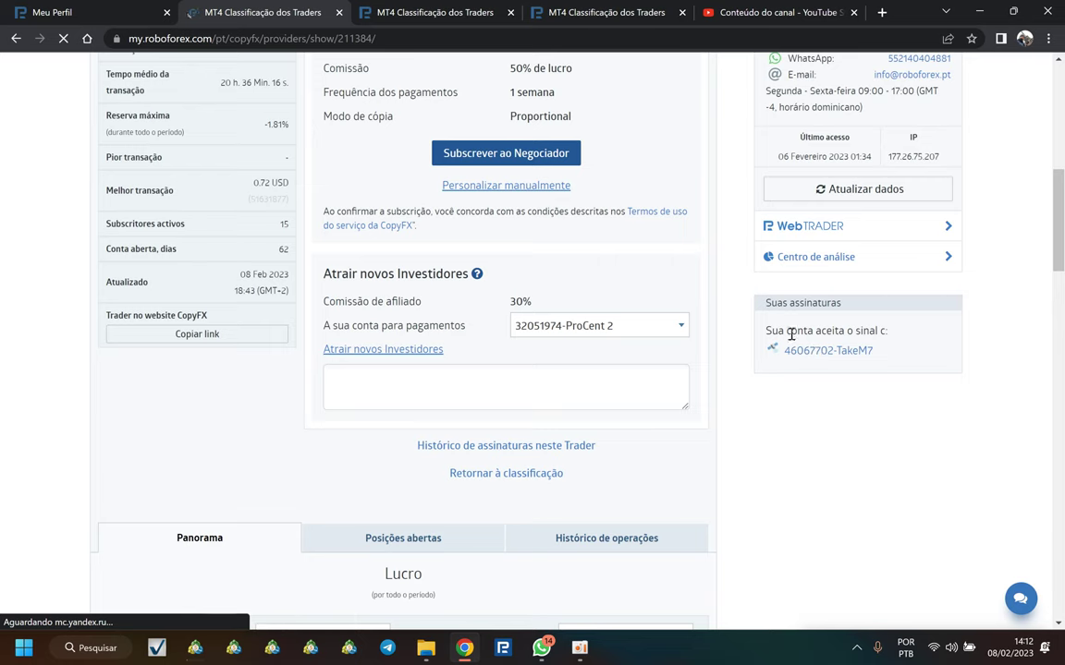
{"action": "right_click", "coordinate": [823, 352]}
{"action": "left_click", "coordinate": [852, 375]}
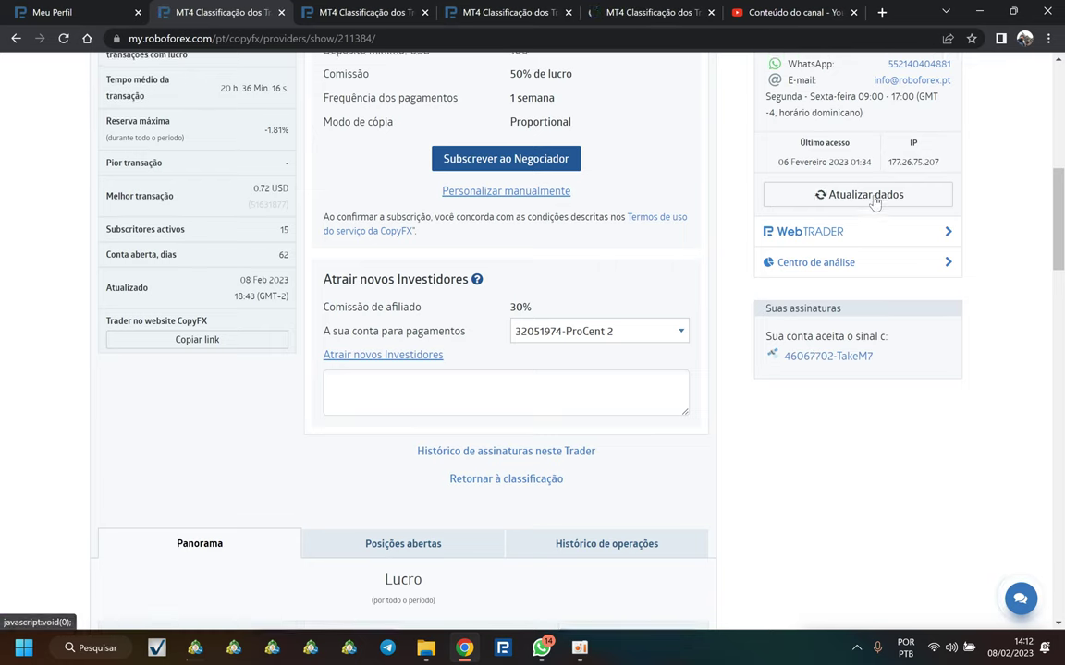
{"action": "scroll", "coordinate": [864, 189], "scroll_direction": "up", "scroll_amount": 5}
{"action": "left_click", "coordinate": [855, 72]}
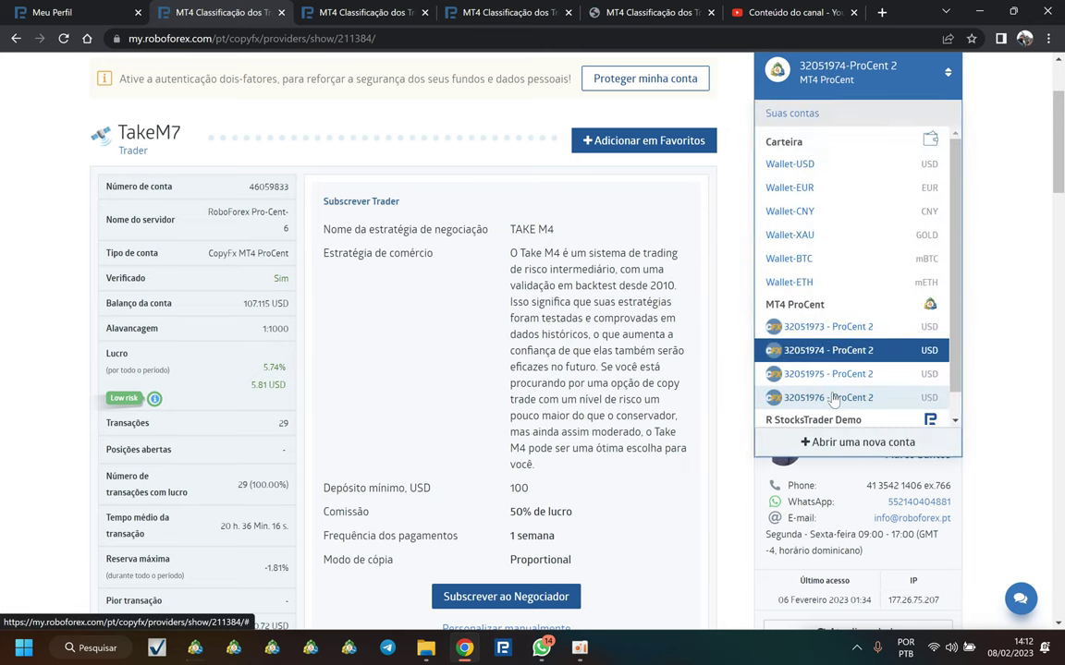
Step: Cycle through the Take M1, Take M4 and Take M9 tabs, then return to the TakeM7 strategy page
{"action": "left_click", "coordinate": [386, 15]}
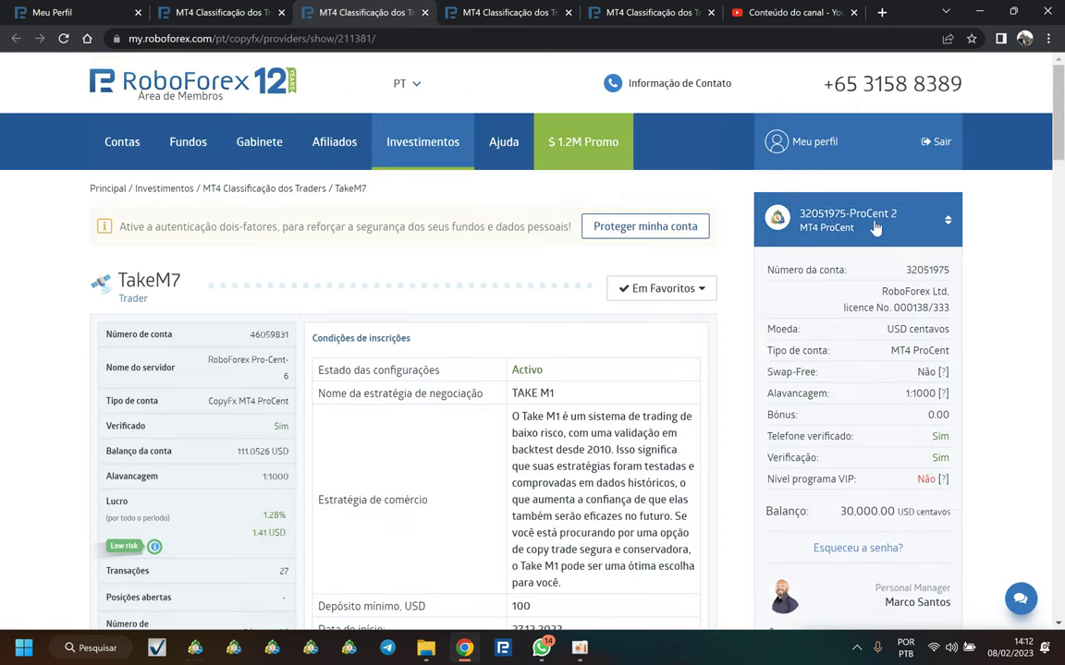
{"action": "key", "text": "ctrl+Tab"}
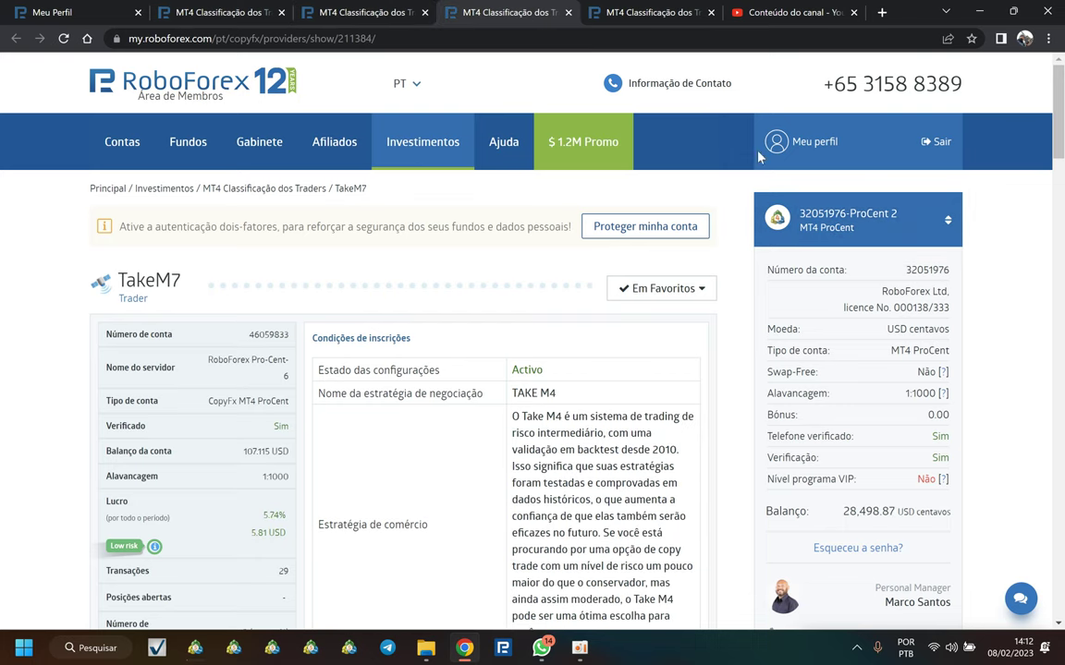
{"action": "key", "text": "ctrl+Tab"}
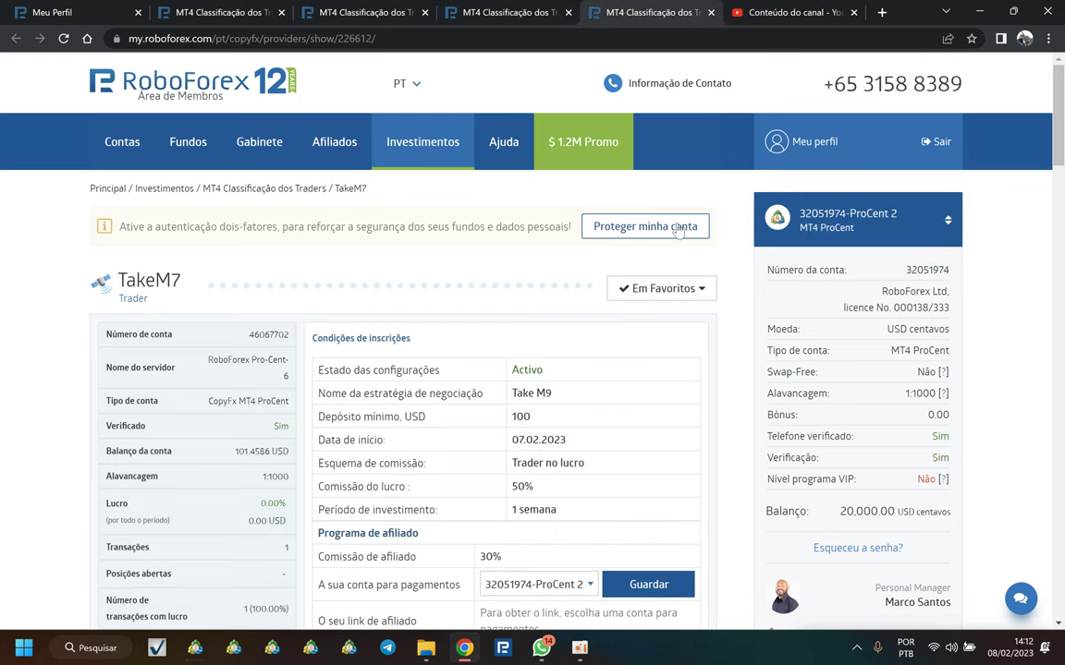
{"action": "key", "text": "ctrl+2"}
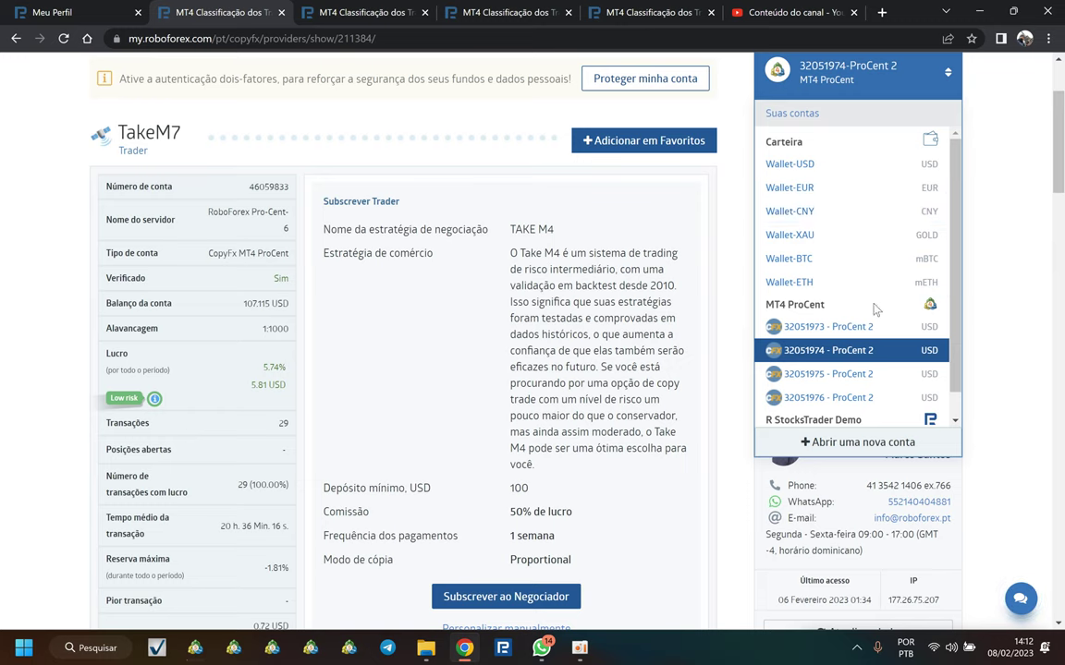
{"action": "left_click", "coordinate": [841, 329]}
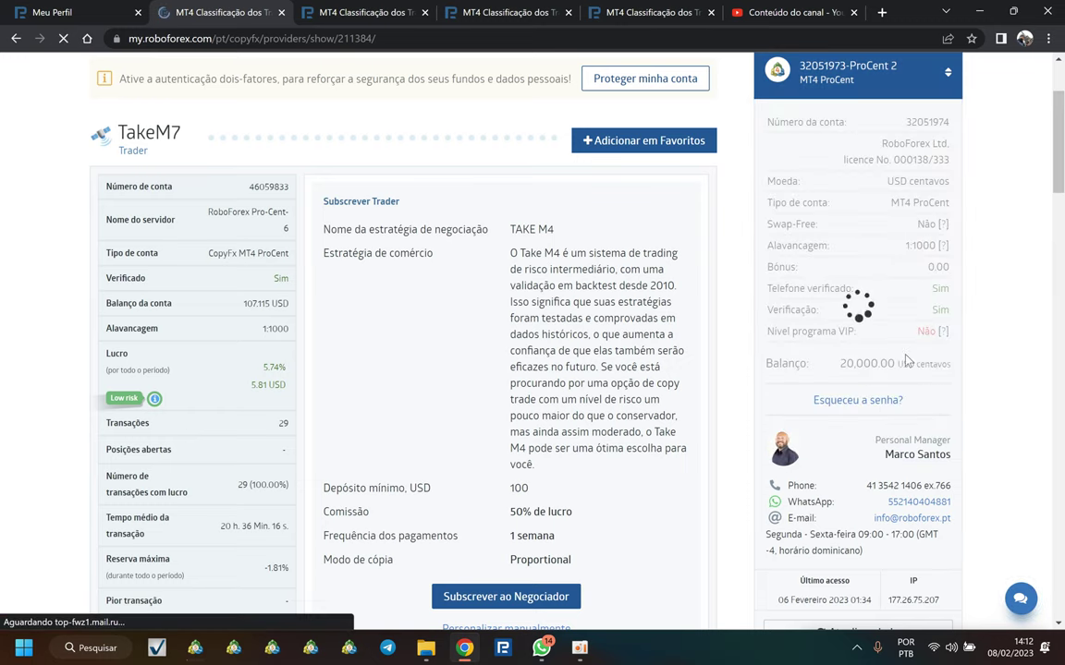
{"action": "scroll", "coordinate": [892, 416], "scroll_direction": "down", "scroll_amount": 5}
{"action": "scroll", "coordinate": [892, 415], "scroll_direction": "down", "scroll_amount": 3}
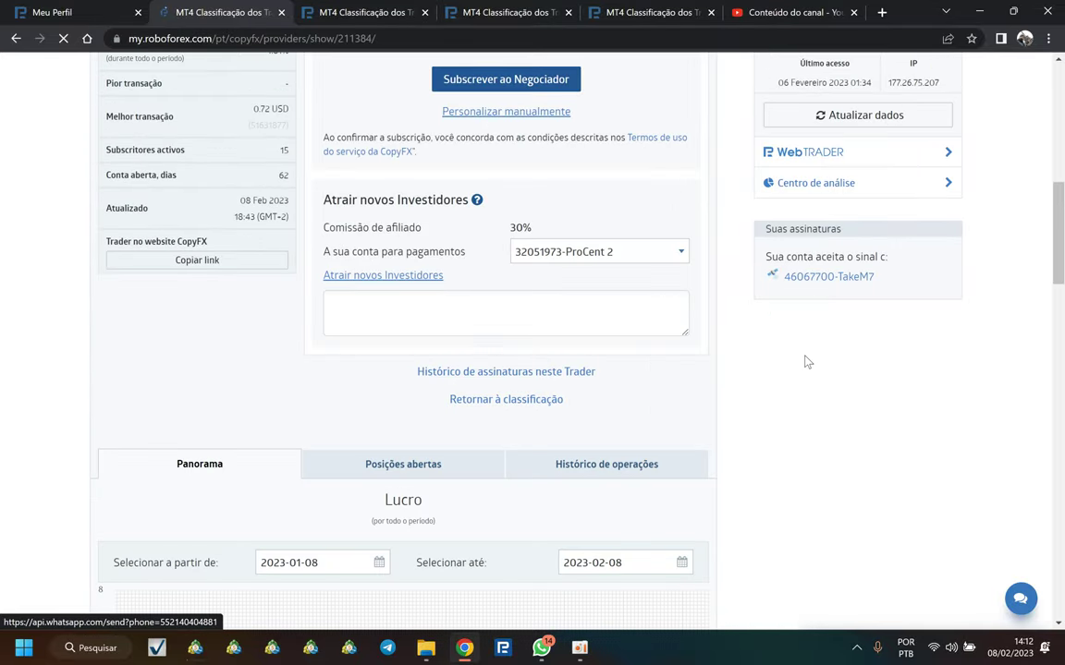
{"action": "right_click", "coordinate": [804, 278]}
{"action": "left_click", "coordinate": [827, 292]}
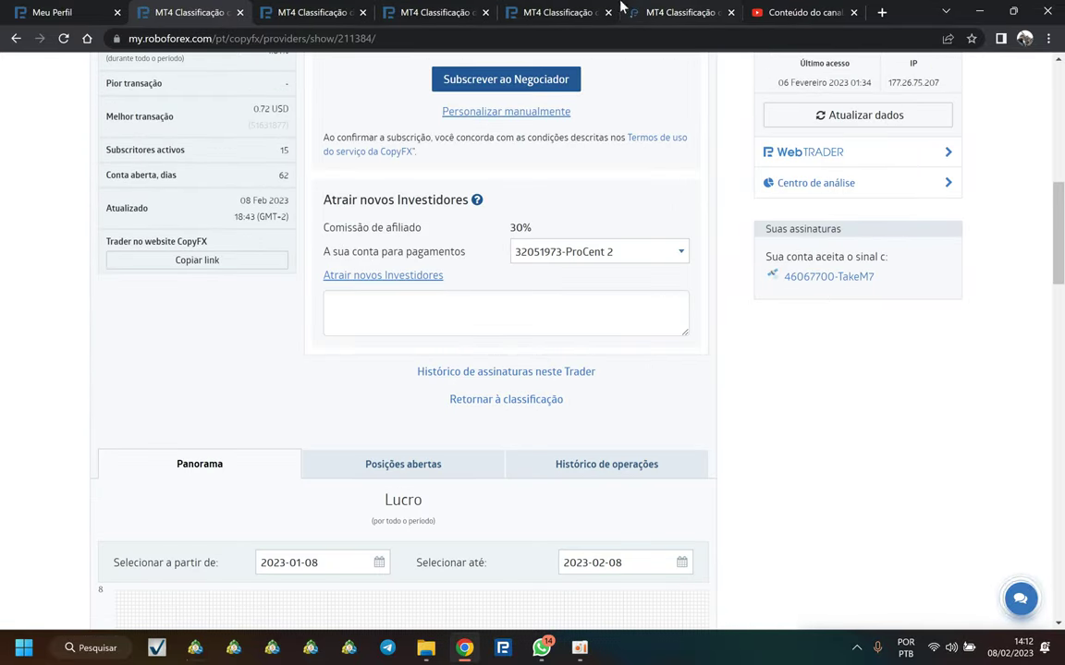
Step: Step through the Take M1, Take M4, Take M9 and Take M3 tabs, highlighting each strategy number
{"action": "scroll", "coordinate": [494, 307], "scroll_direction": "up", "scroll_amount": 8}
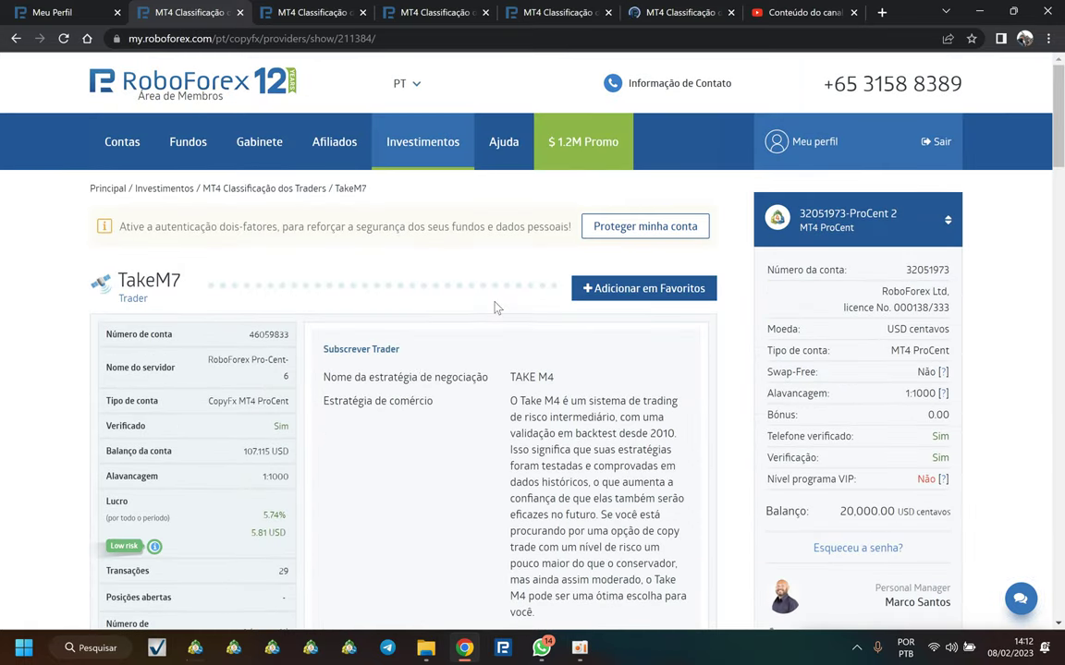
{"action": "left_click", "coordinate": [319, 12]}
{"action": "scroll", "coordinate": [753, 354], "scroll_direction": "down", "scroll_amount": 6}
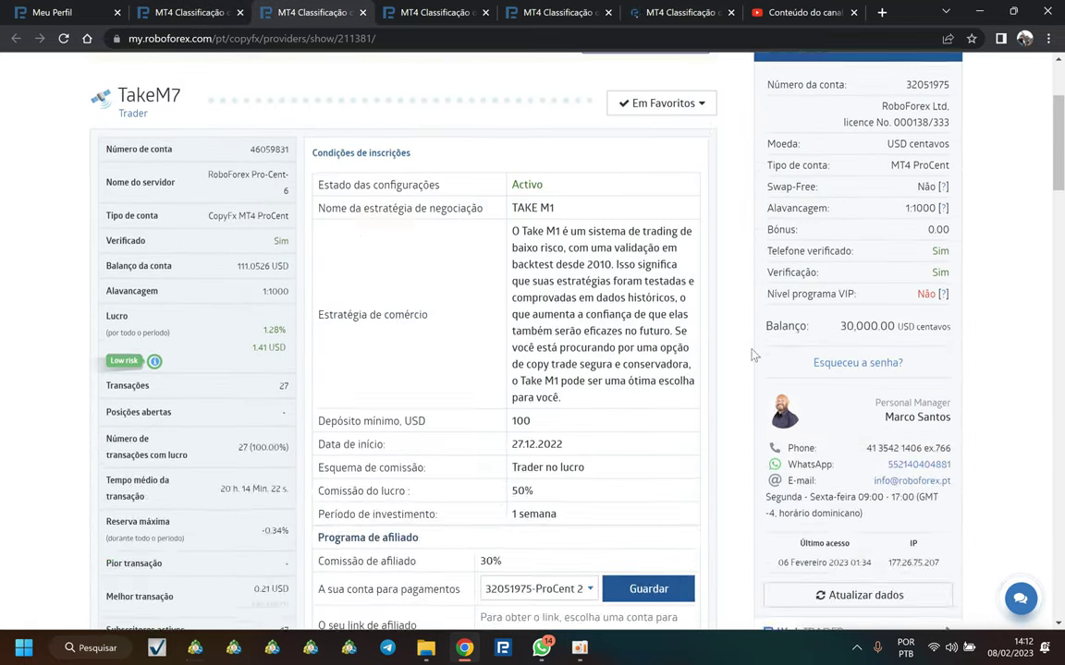
{"action": "left_click", "coordinate": [803, 428]}
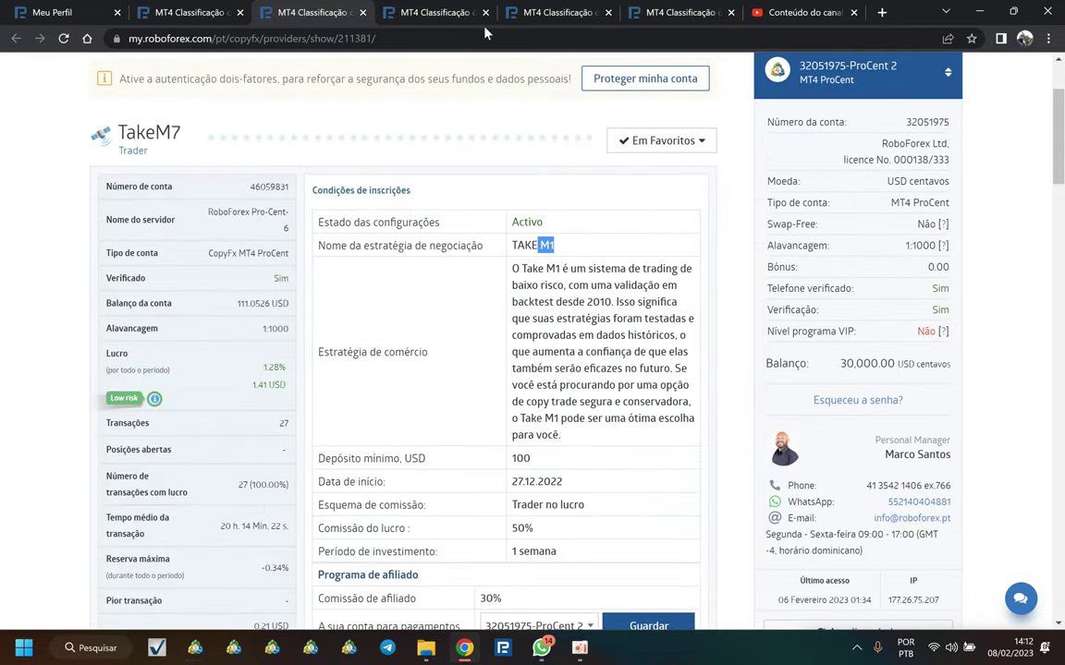
{"action": "left_click", "coordinate": [436, 19]}
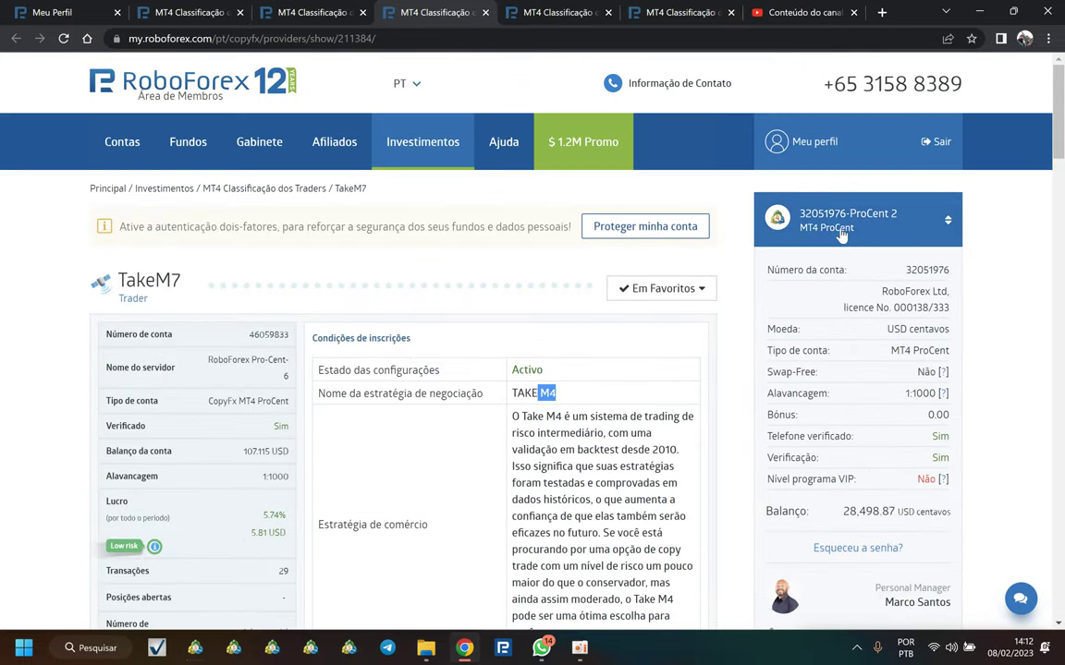
{"action": "left_click", "coordinate": [532, 12]}
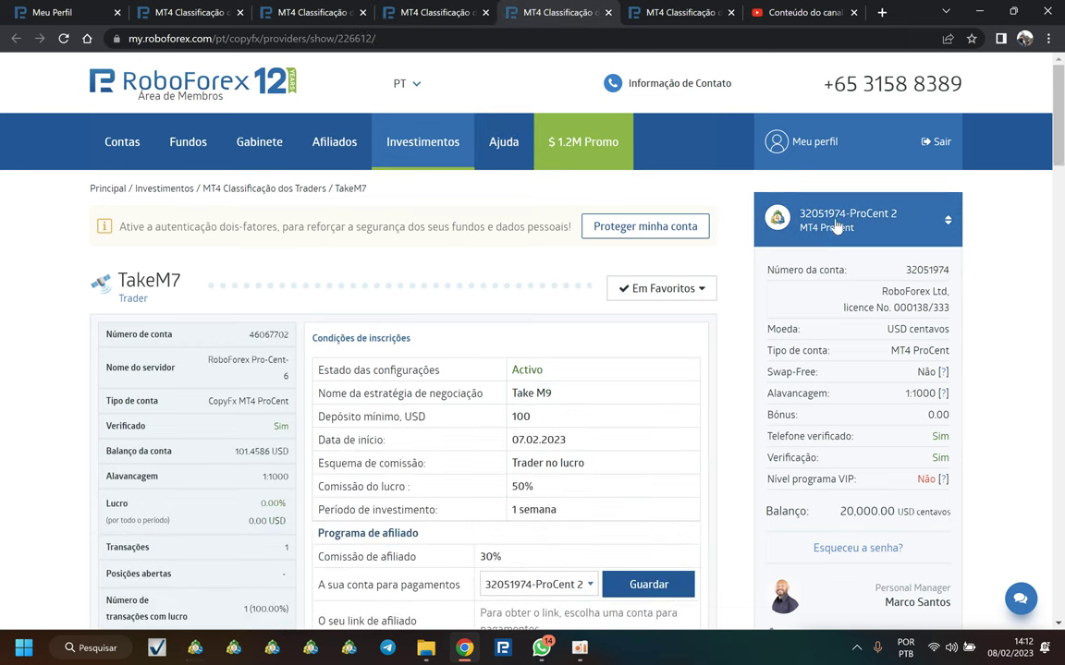
{"action": "double_click", "coordinate": [542, 393]}
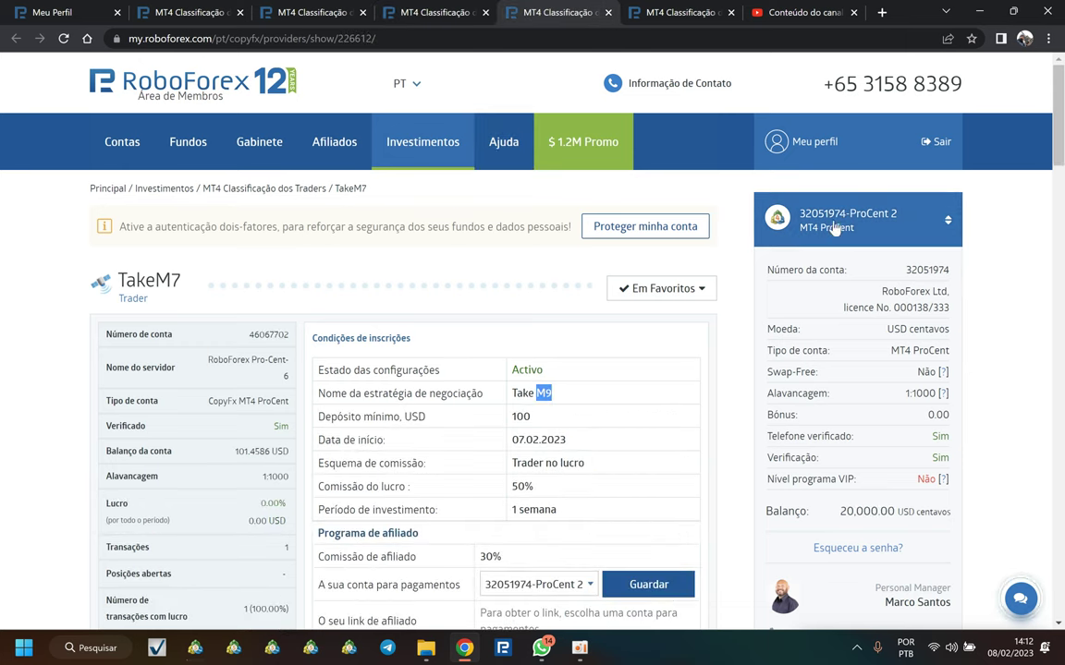
{"action": "left_click", "coordinate": [672, 10]}
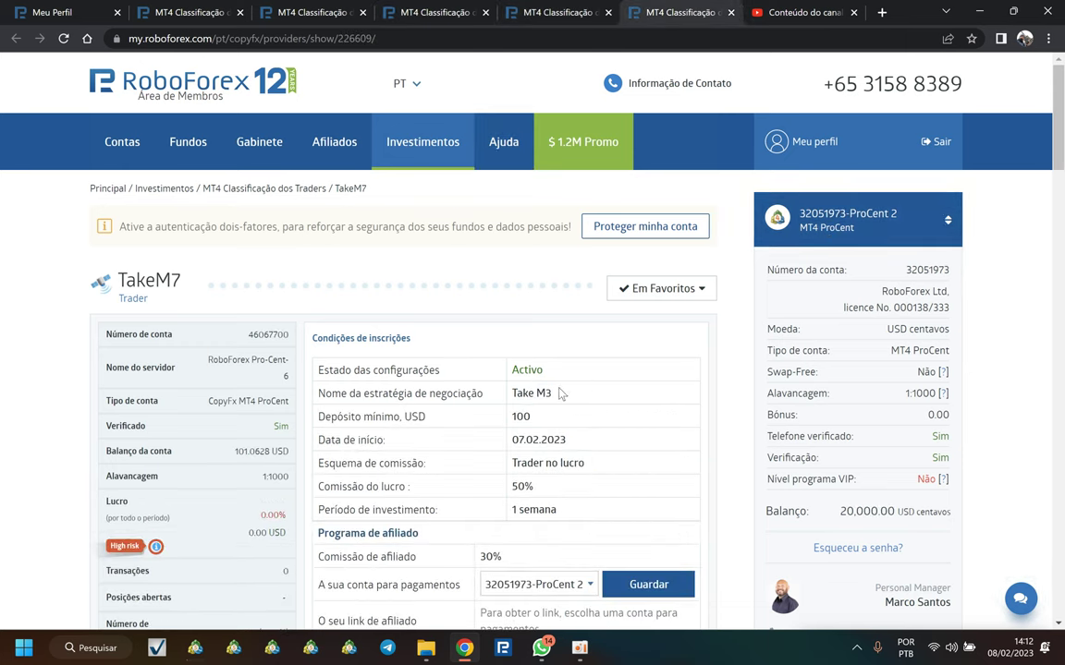
{"action": "left_click_drag", "start_coordinate": [552, 393], "coordinate": [544, 393]}
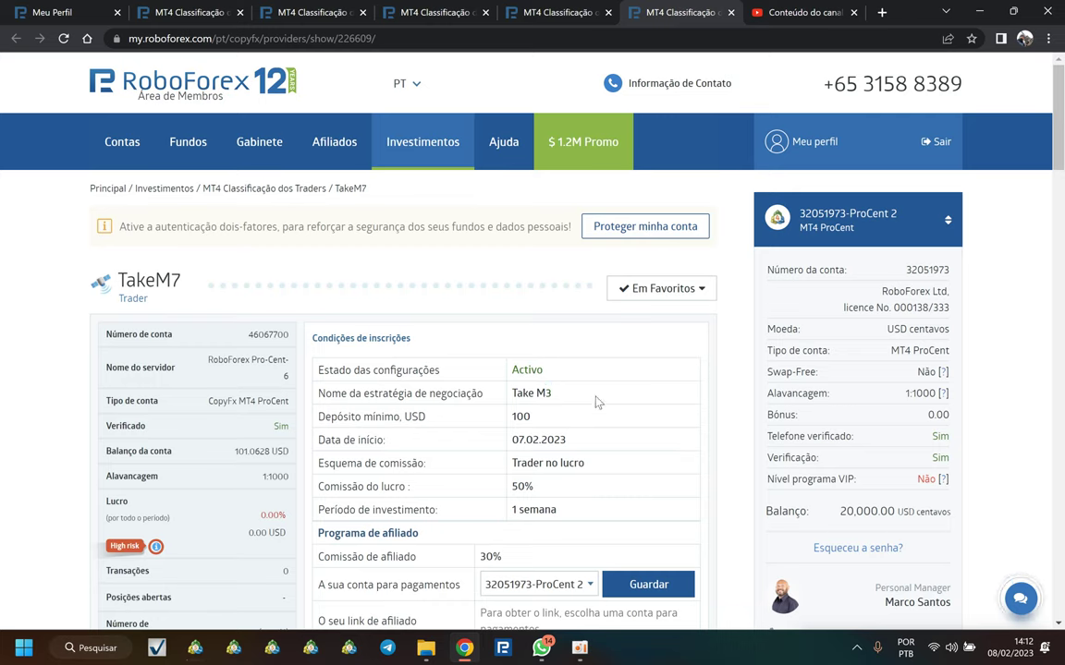